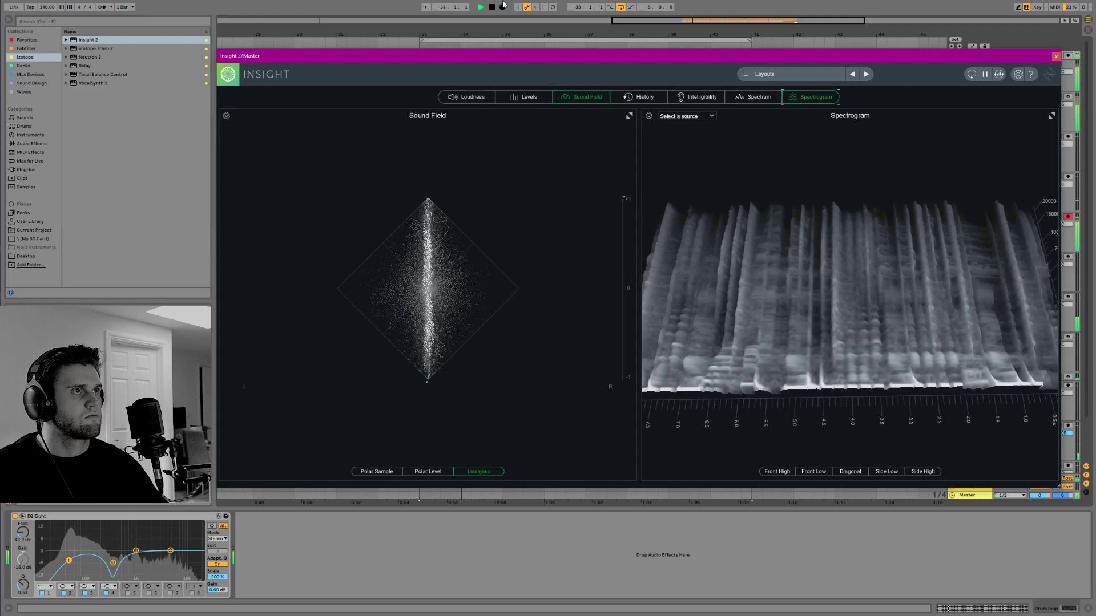
Step: Switch from the Insight analyzer to the arrangement, solo the 2 Group track and play it from bar 33
{"action": "key", "text": "alt+Tab"}
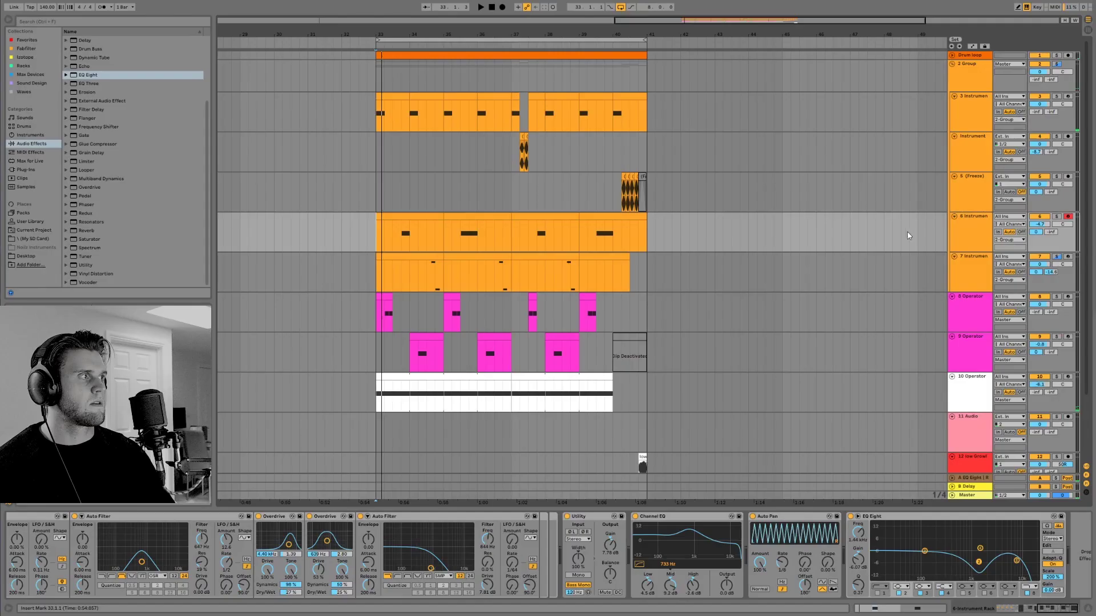
{"action": "left_click", "coordinate": [351, 104]}
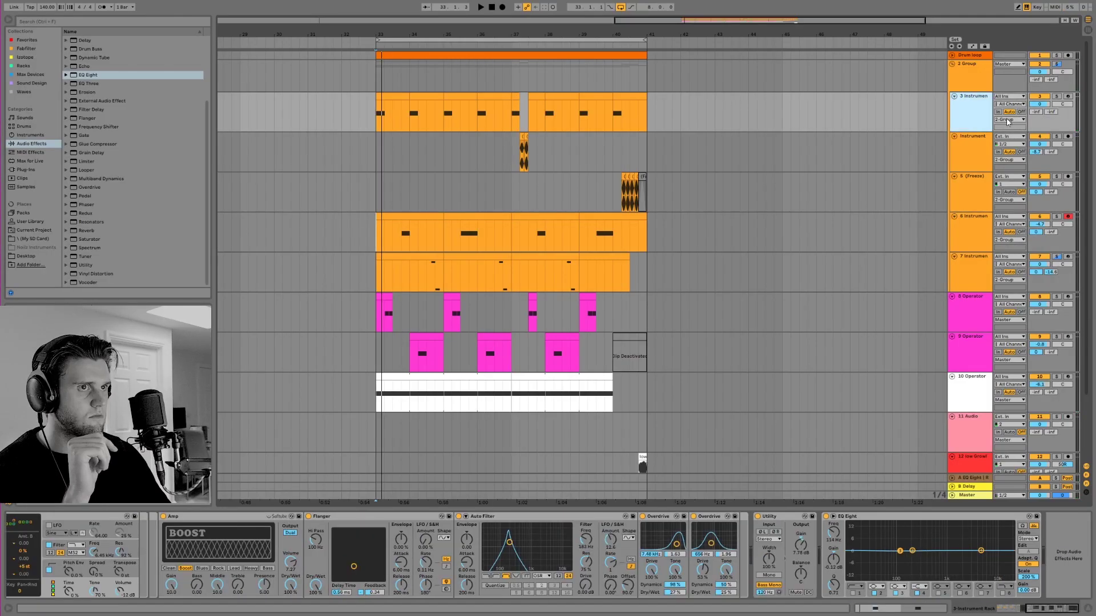
{"action": "left_click", "coordinate": [1057, 64]}
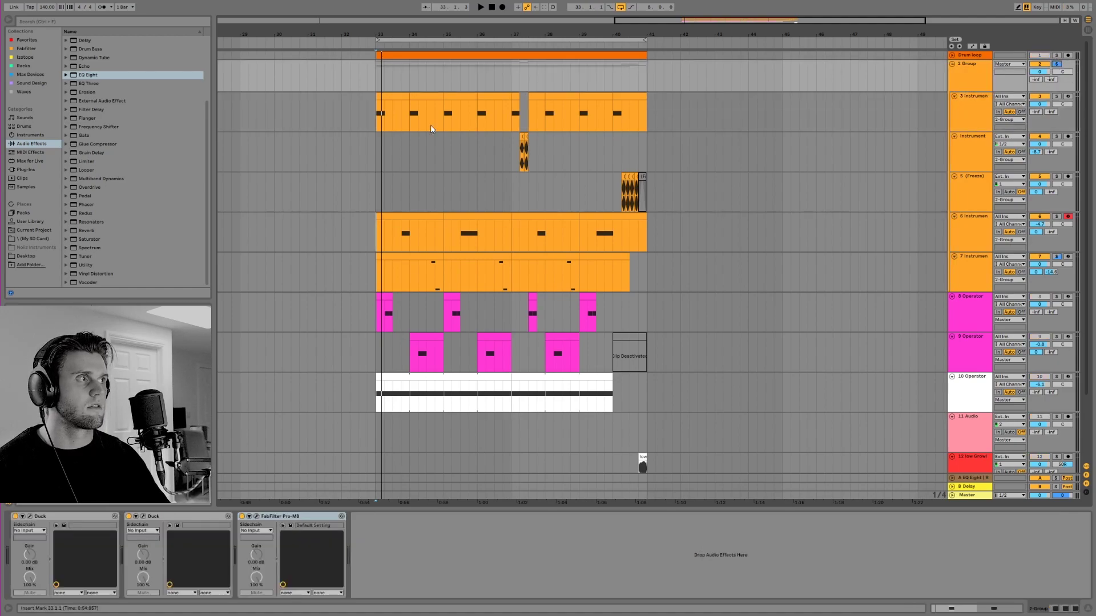
{"action": "left_click", "coordinate": [373, 119]}
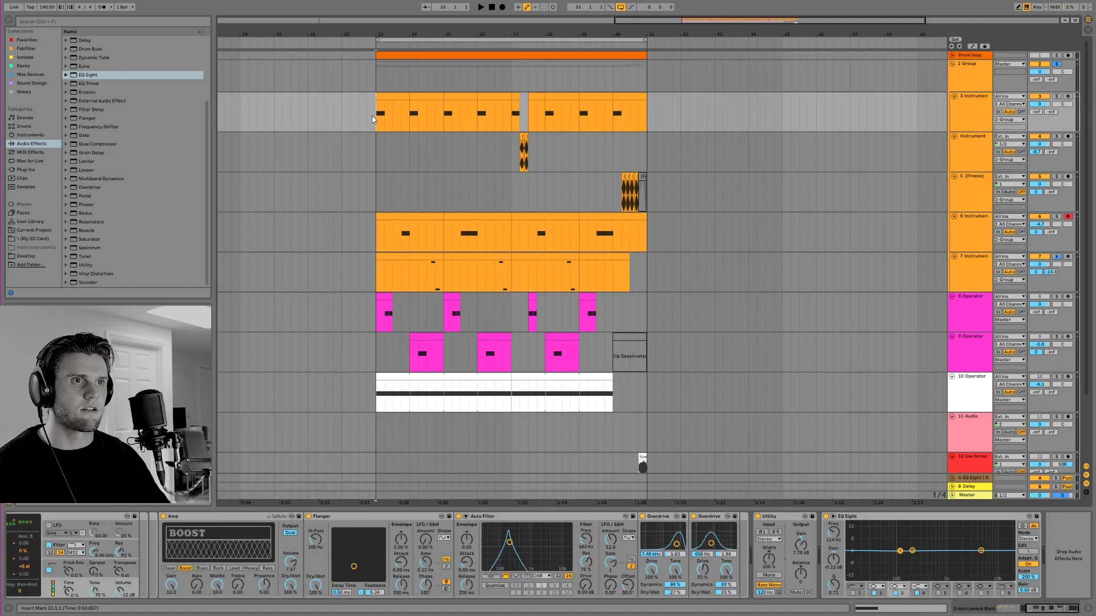
{"action": "key", "text": "space"}
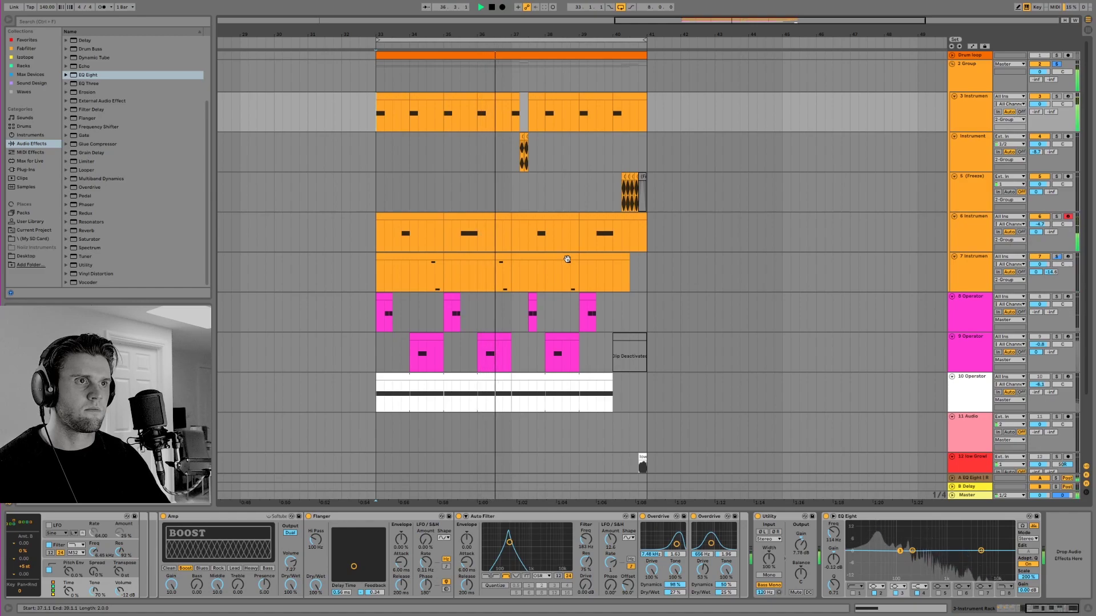
{"action": "key", "text": "space"}
Step: Solo the 8 Operator and 9 Operator tracks together, listen to them, and clear the solo
{"action": "left_click", "coordinate": [961, 313]}
{"action": "left_click", "coordinate": [971, 350]}
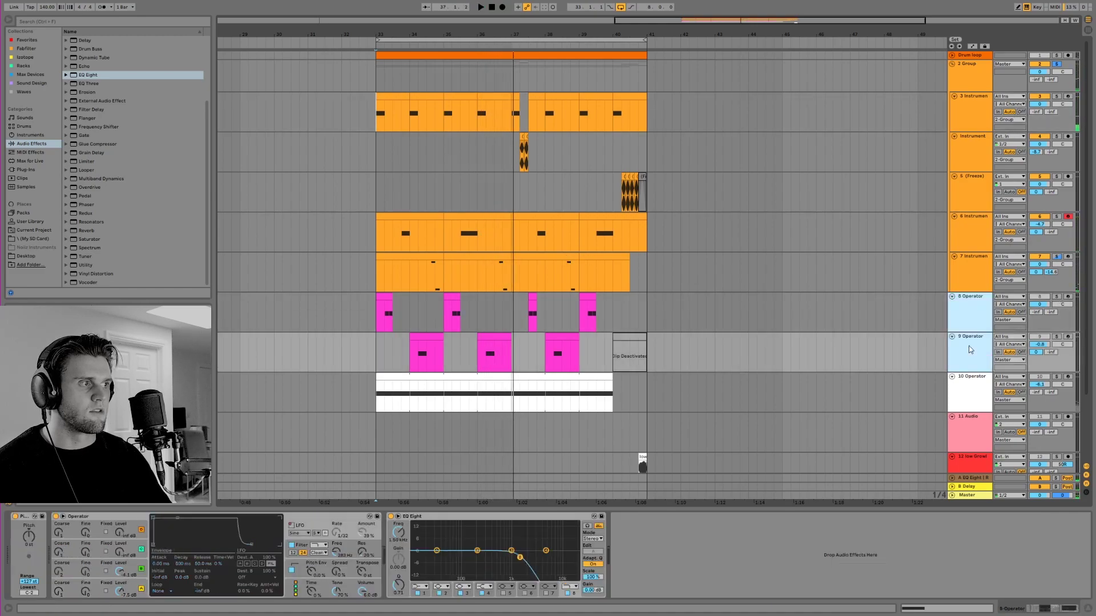
{"action": "key", "text": "space"}
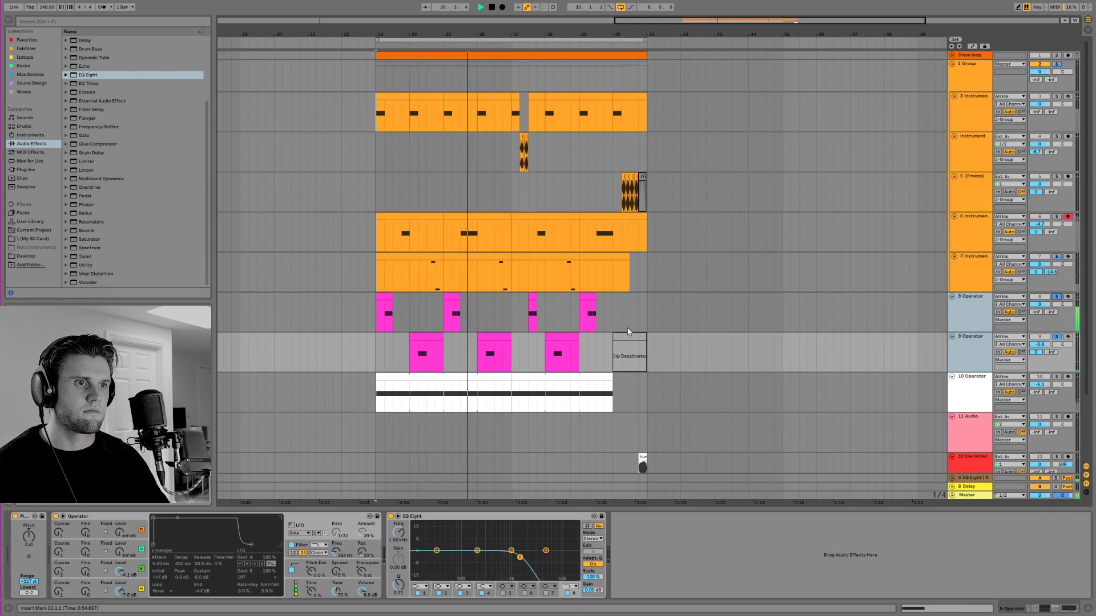
{"action": "key", "text": "space"}
{"action": "left_click", "coordinate": [1057, 337]}
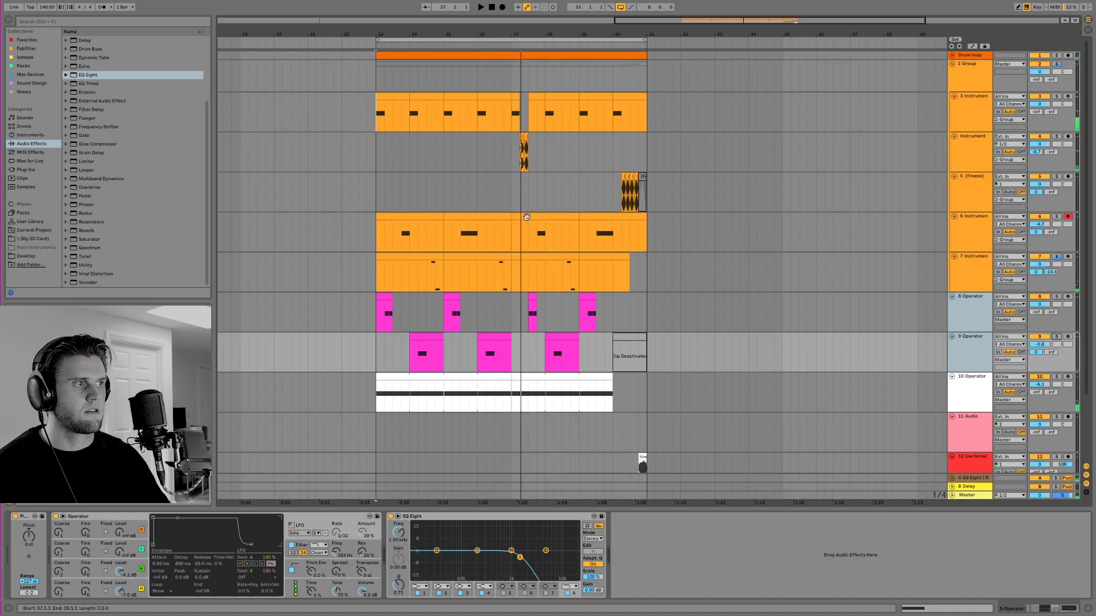
Step: Trim the first 8 Operator clip to start at 33.2.1, then solo that track and play the clip
{"action": "left_click", "coordinate": [379, 298]}
{"action": "left_click_drag", "start_coordinate": [379, 298], "coordinate": [385, 317]}
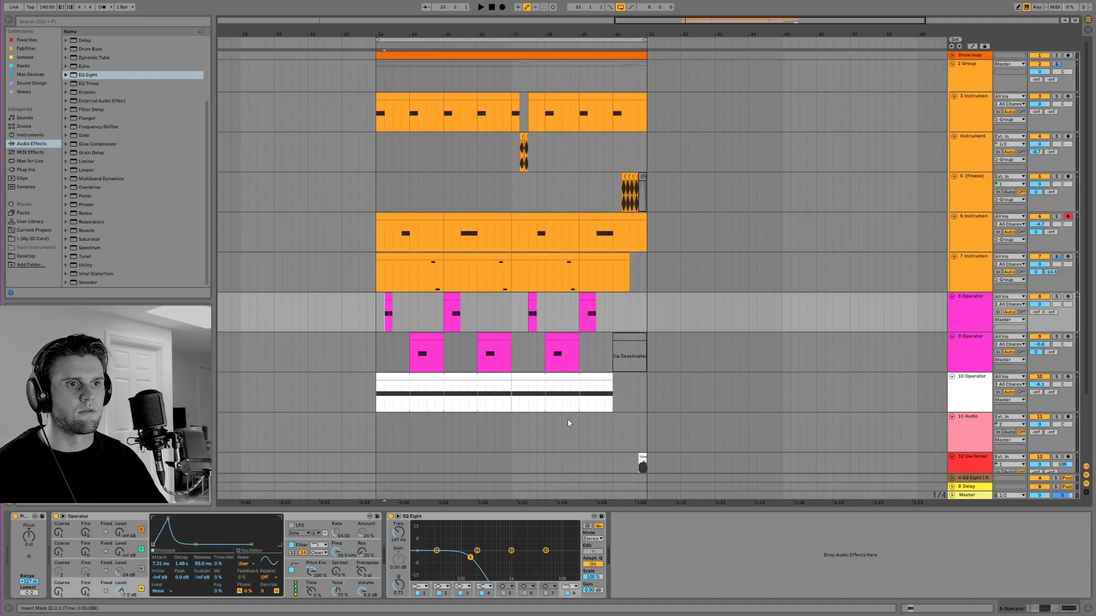
{"action": "left_click", "coordinate": [1056, 297]}
{"action": "left_click", "coordinate": [379, 310]}
{"action": "key", "text": "space"}
{"action": "key", "text": "space"}
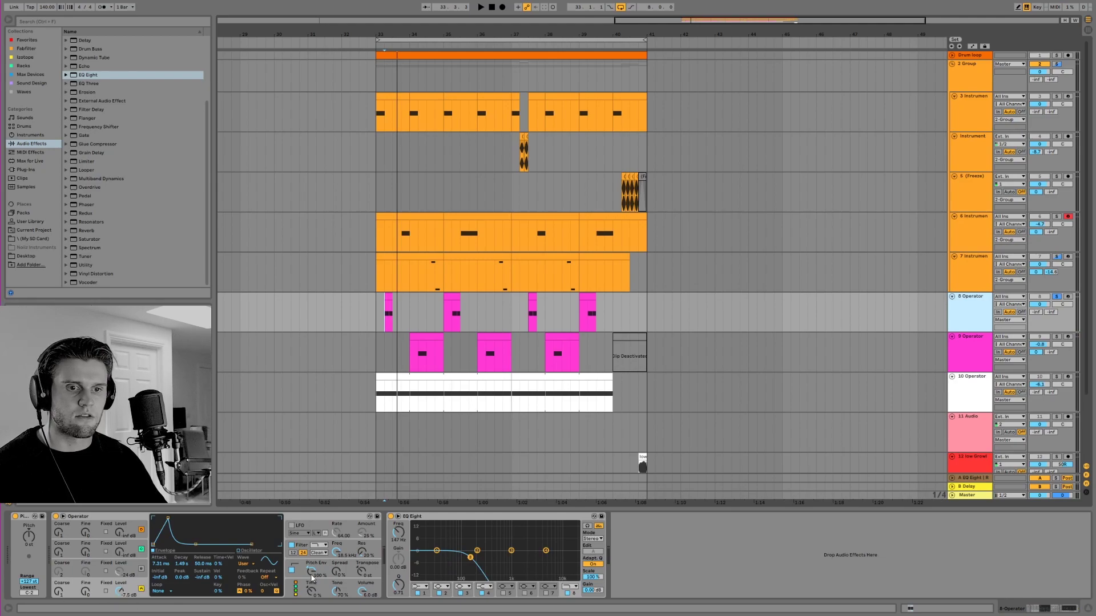
Step: Examine the oscillator and pitch envelope settings of the Operator on the 8 Operator track
{"action": "left_click", "coordinate": [292, 570]}
{"action": "left_click", "coordinate": [132, 589]}
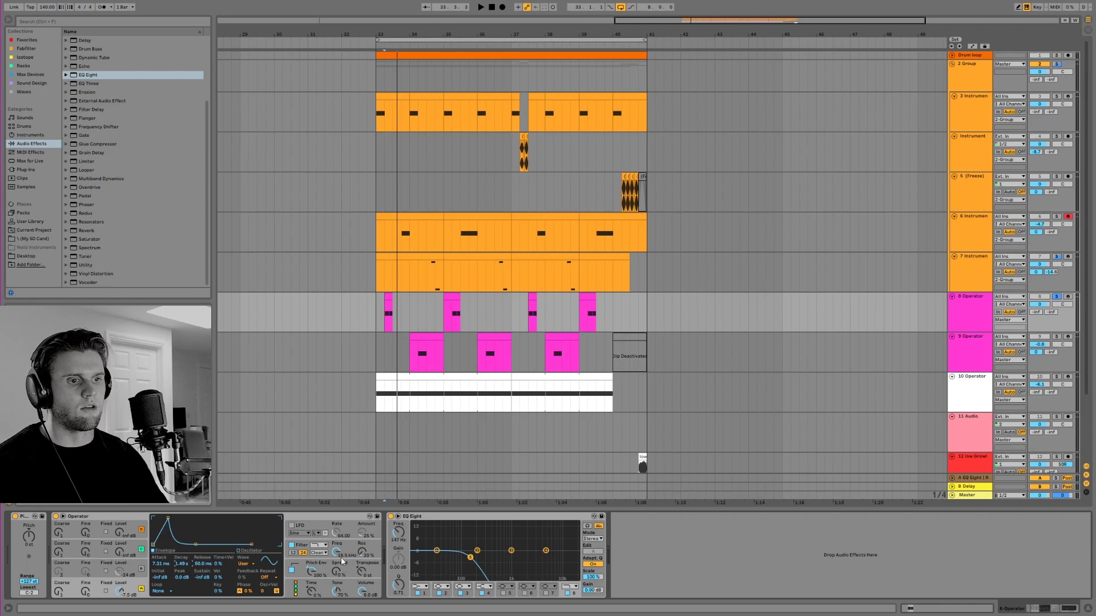
{"action": "left_click", "coordinate": [325, 572]}
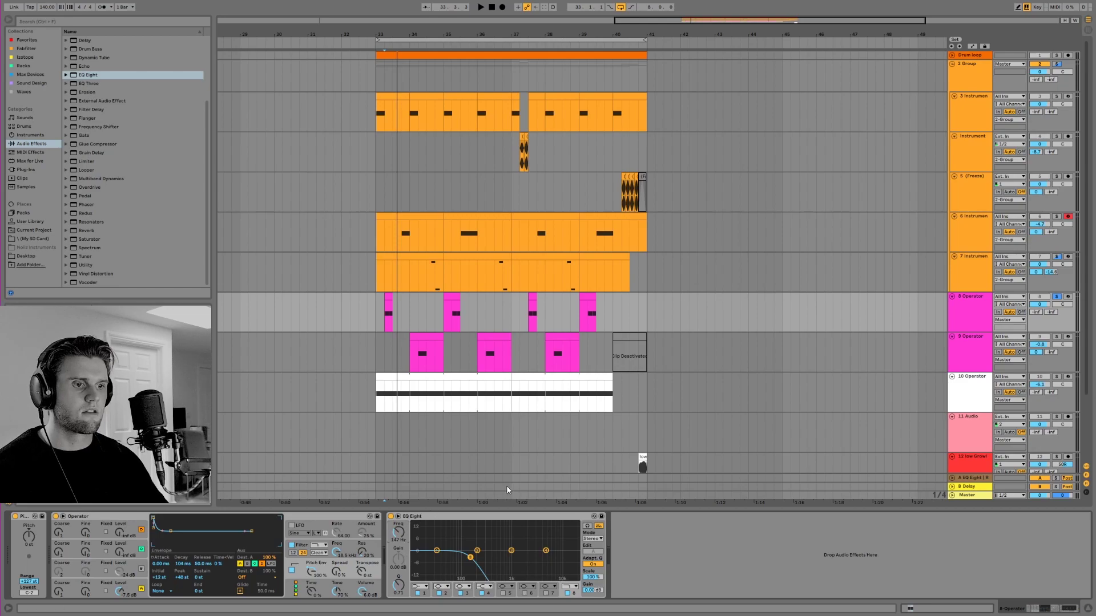
Step: Examine oscillators A and B, the global settings and the filter of the Operator on the 9 Operator track
{"action": "left_click", "coordinate": [418, 353]}
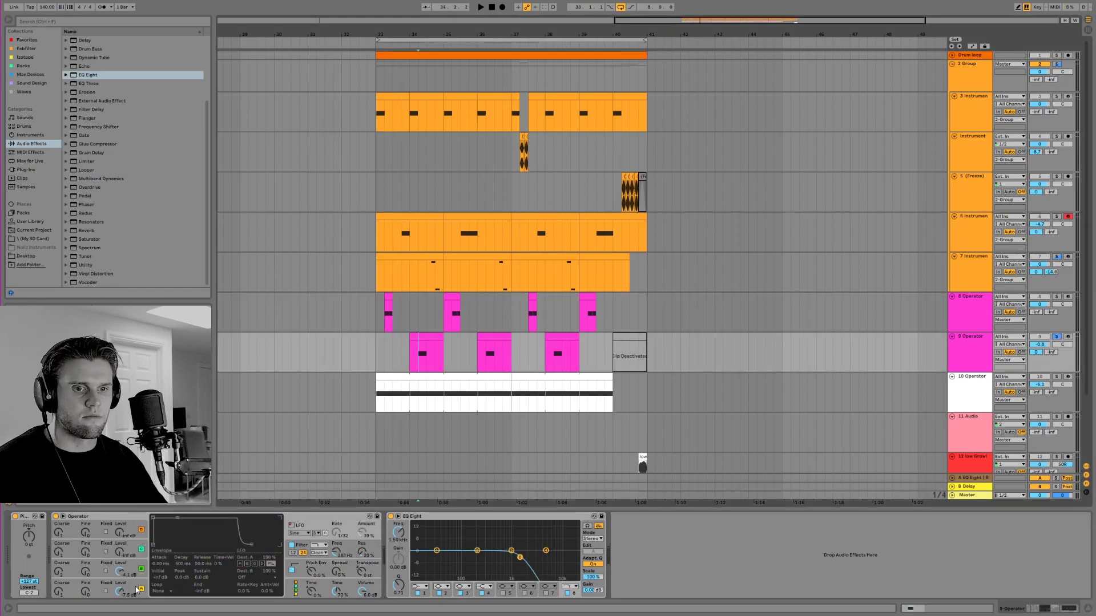
{"action": "left_click", "coordinate": [136, 588]}
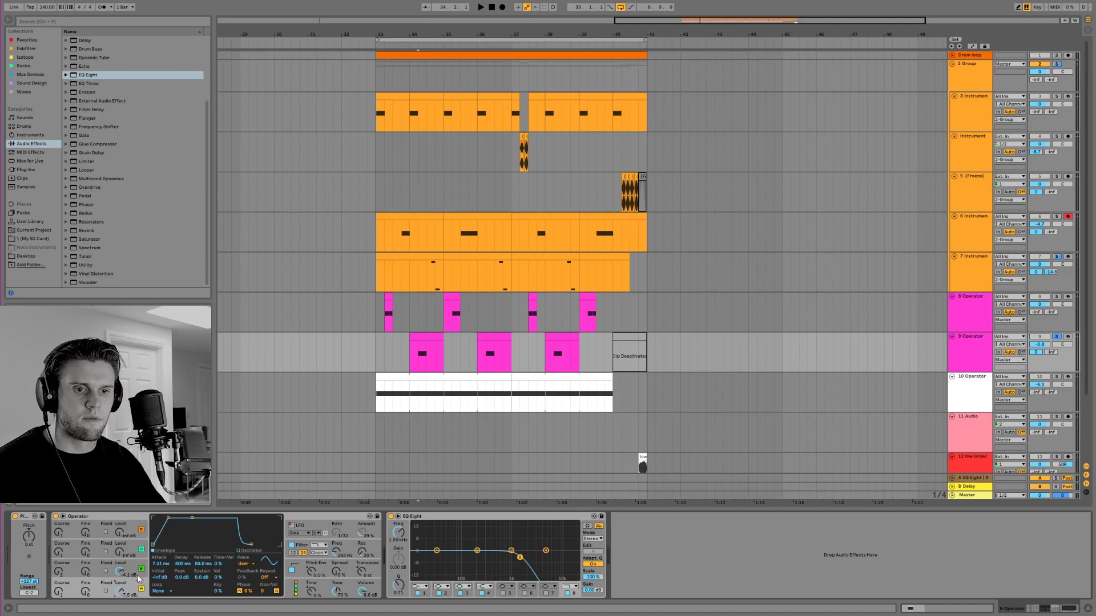
{"action": "left_click", "coordinate": [58, 575]}
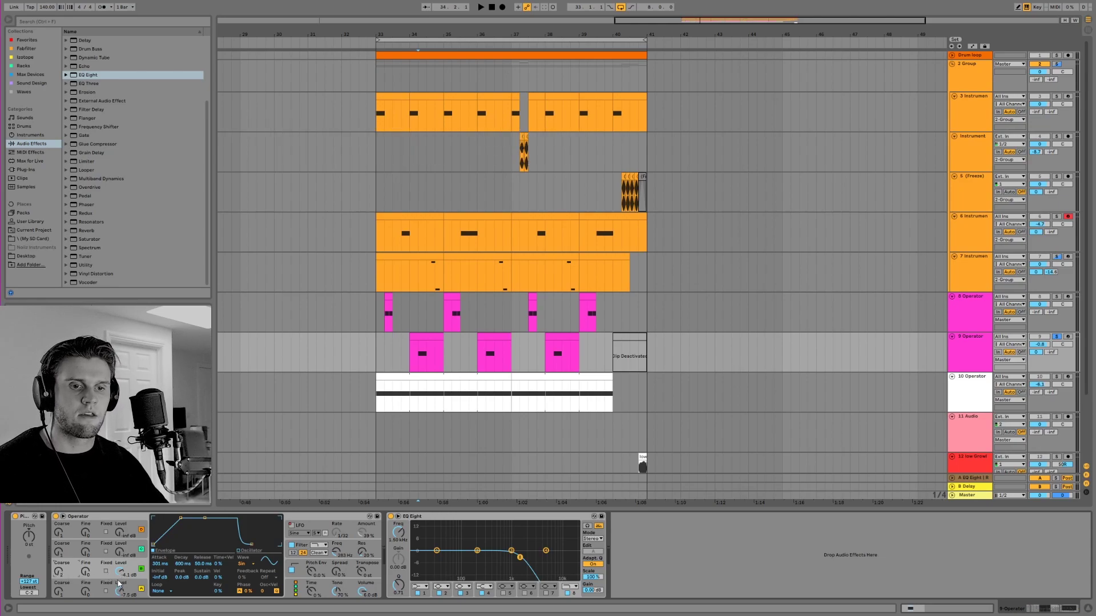
{"action": "left_click", "coordinate": [356, 593]}
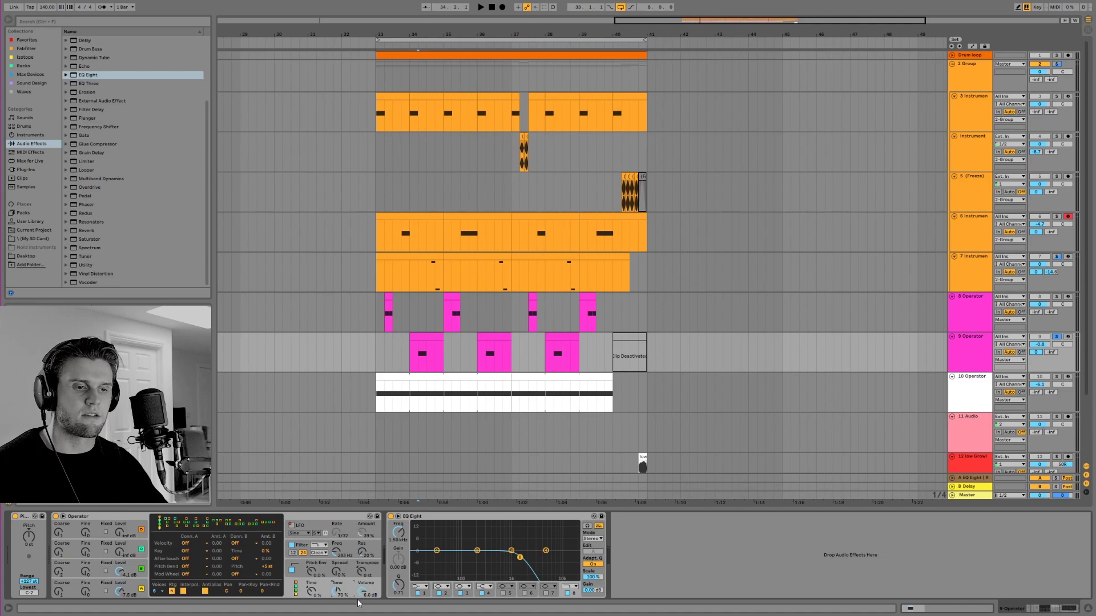
{"action": "left_click", "coordinate": [130, 588]}
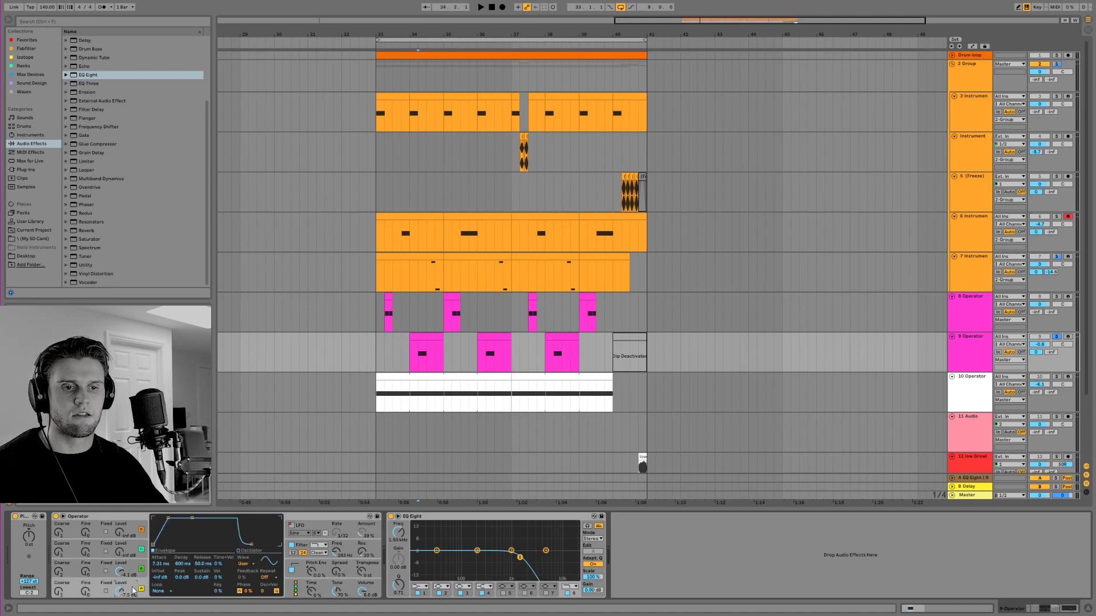
{"action": "left_click", "coordinate": [136, 569]}
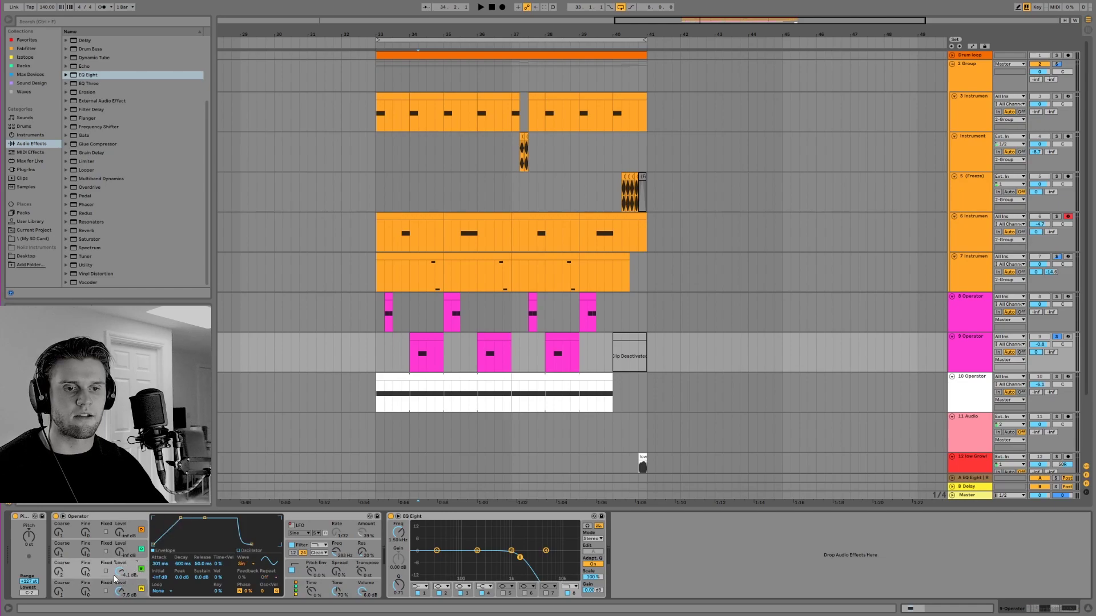
{"action": "left_click", "coordinate": [334, 541]}
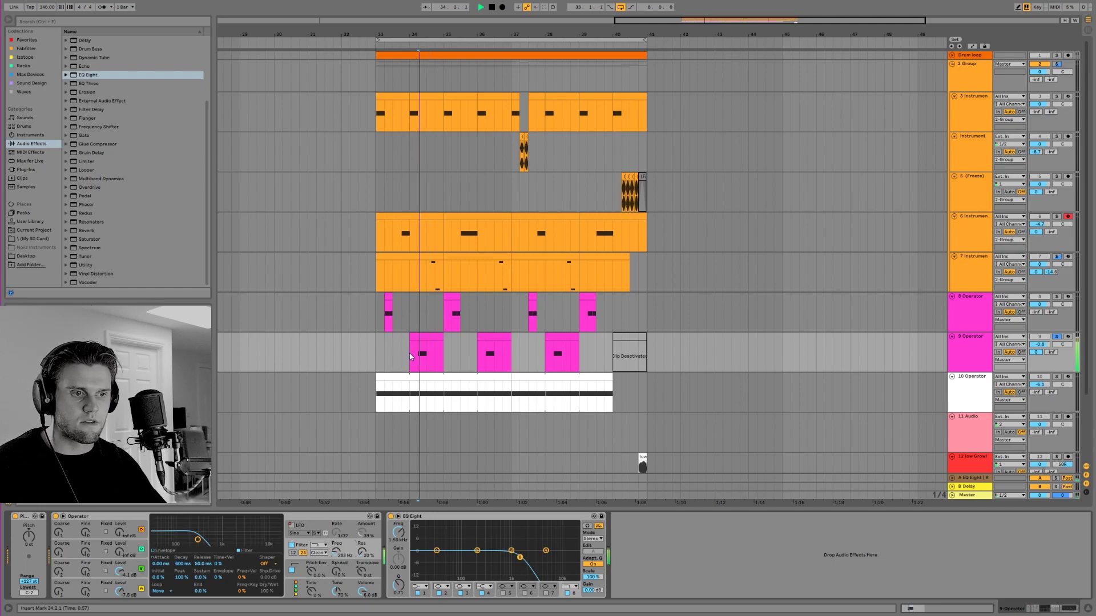
Step: Set the 9 Operator track's filter frequency to 521 Hz while auditioning it, and clear the track's solo
{"action": "key", "text": "space"}
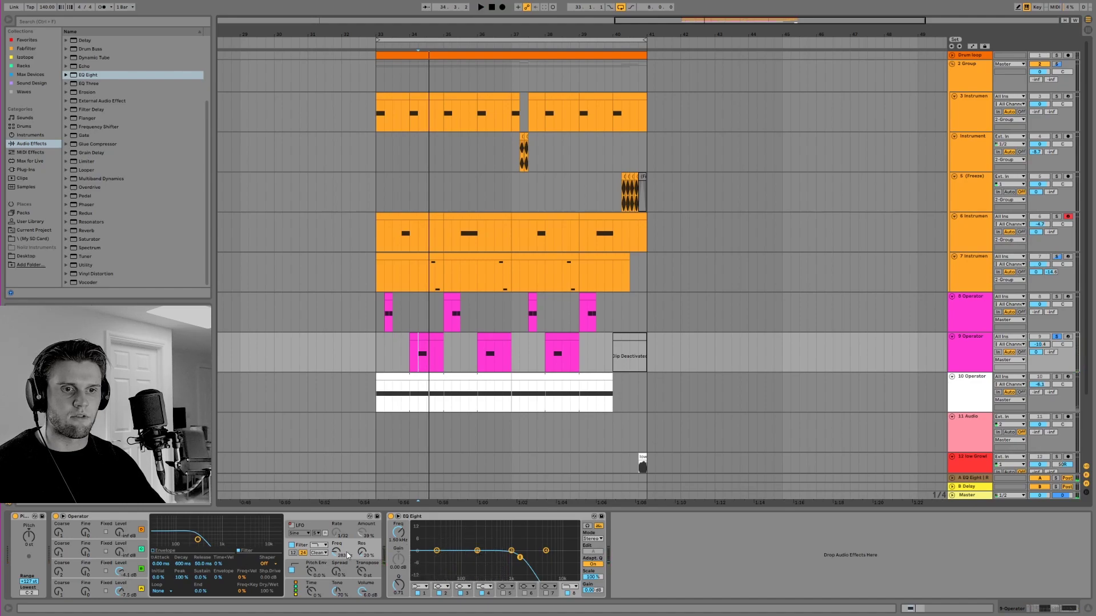
{"action": "key", "text": "space"}
{"action": "mouse_move", "coordinate": [337, 553]}
{"action": "left_mouse_down"}
{"action": "mouse_move", "coordinate": [337, 531]}
{"action": "mouse_move", "coordinate": [336, 553]}
{"action": "left_mouse_up"}
{"action": "key", "text": "space"}
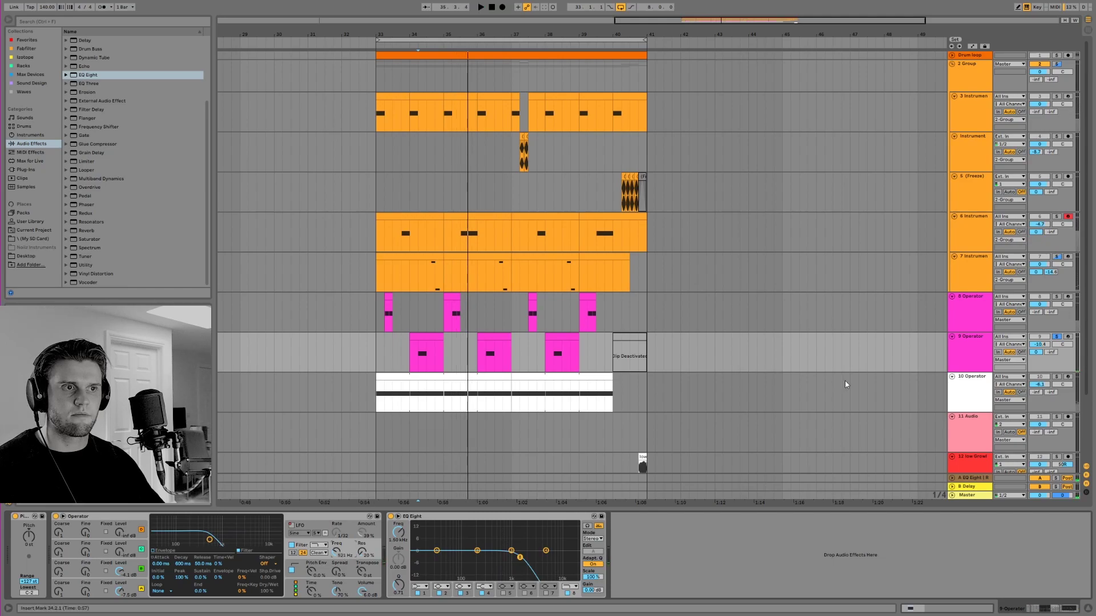
{"action": "left_click", "coordinate": [1057, 338]}
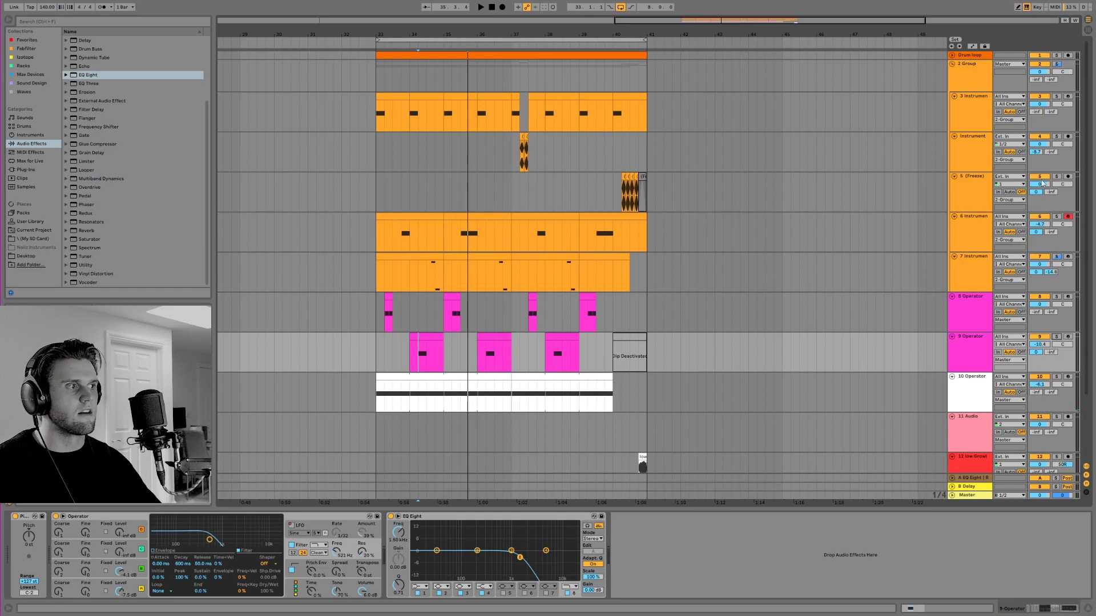
Step: Fold the 10 Operator track and display the Operator chain in the 3 Instrument track's first Instrument Rack
{"action": "left_click", "coordinate": [952, 376]}
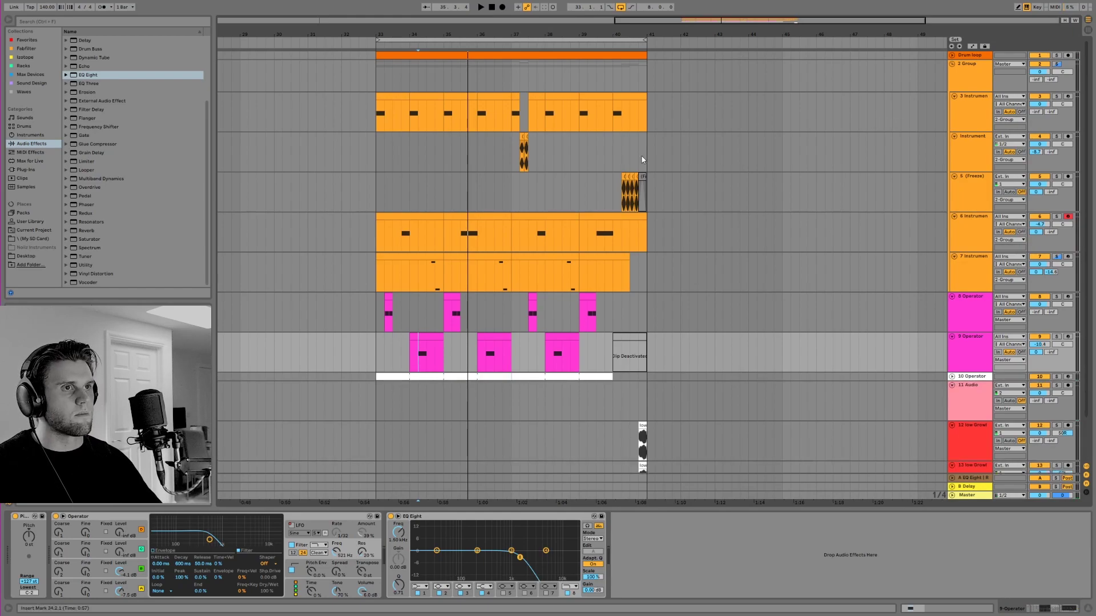
{"action": "key", "text": "space"}
{"action": "left_click", "coordinate": [381, 114]}
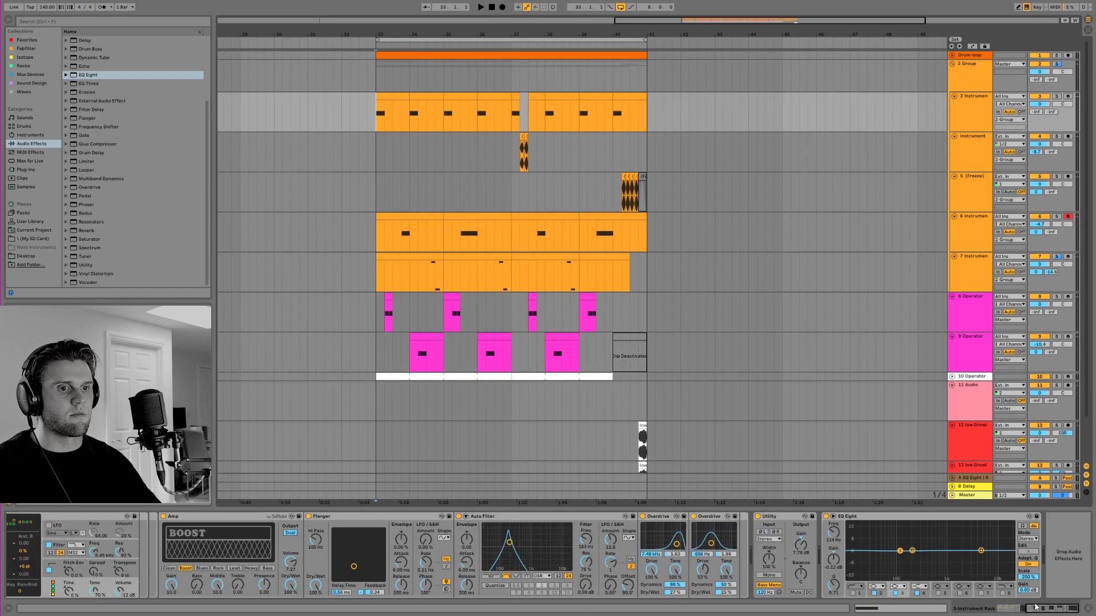
{"action": "left_click_drag", "start_coordinate": [1042, 611], "coordinate": [1036, 614]}
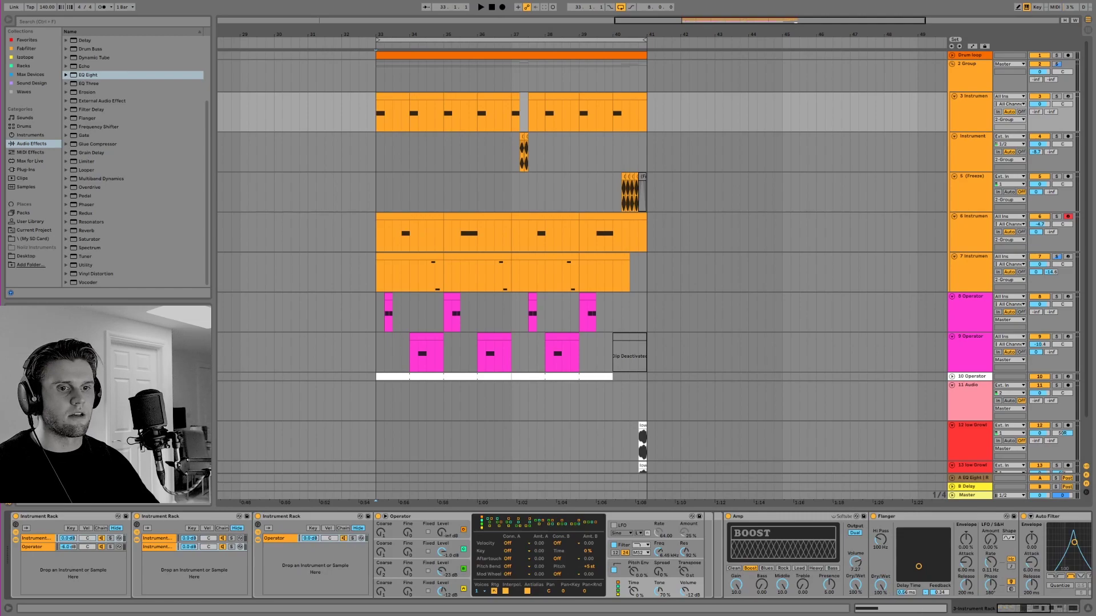
{"action": "left_click", "coordinate": [35, 539]}
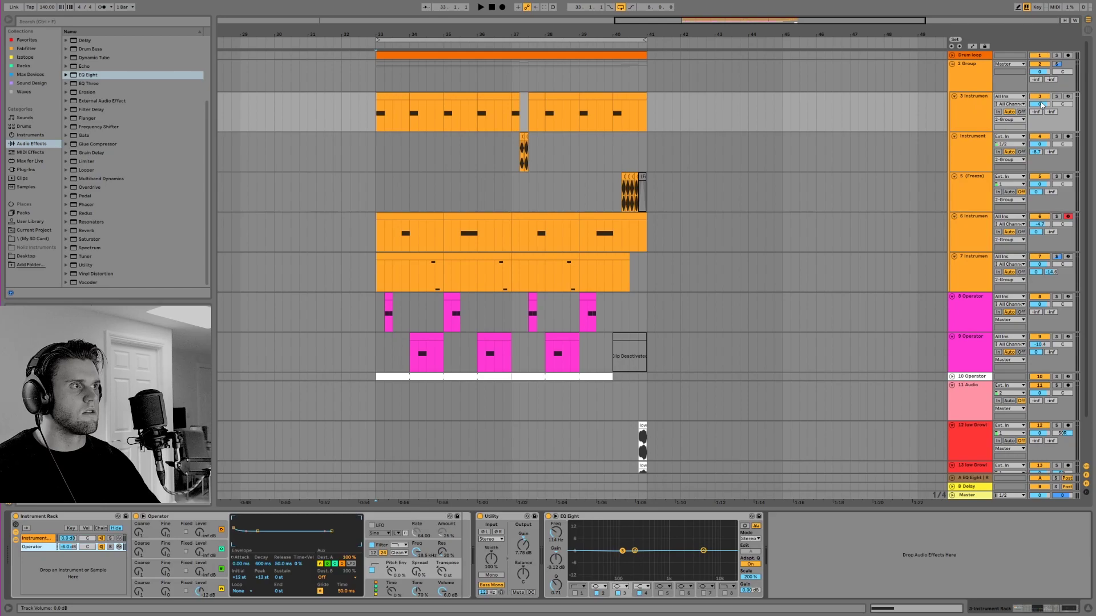
Step: Solo the 3 Instrument track and rename the Operator chain in its first Instrument Rack as Sub
{"action": "left_click", "coordinate": [403, 234]}
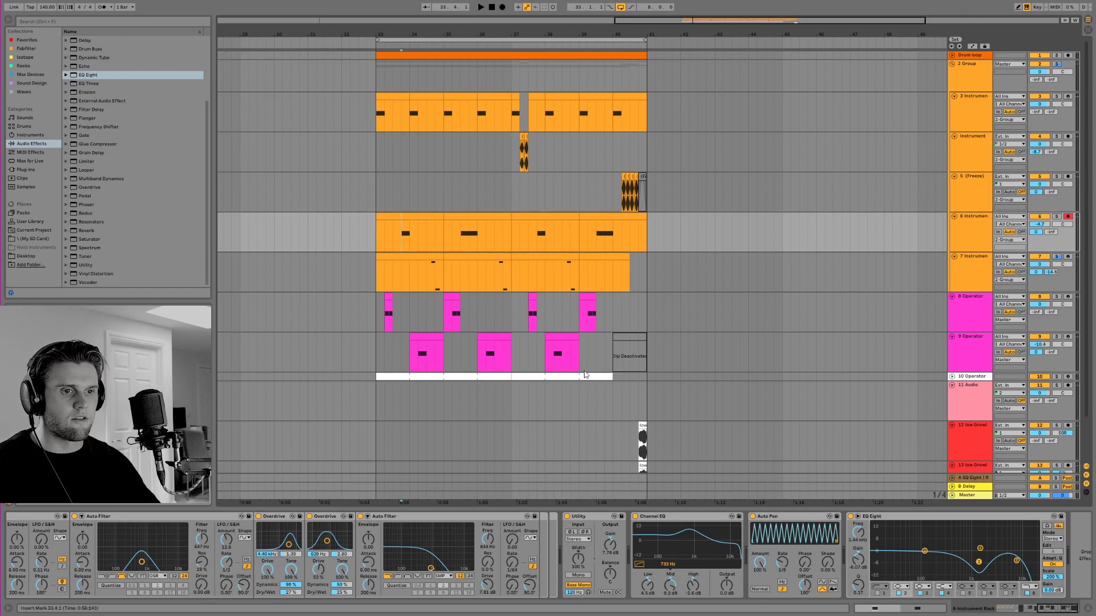
{"action": "left_click", "coordinate": [377, 114]}
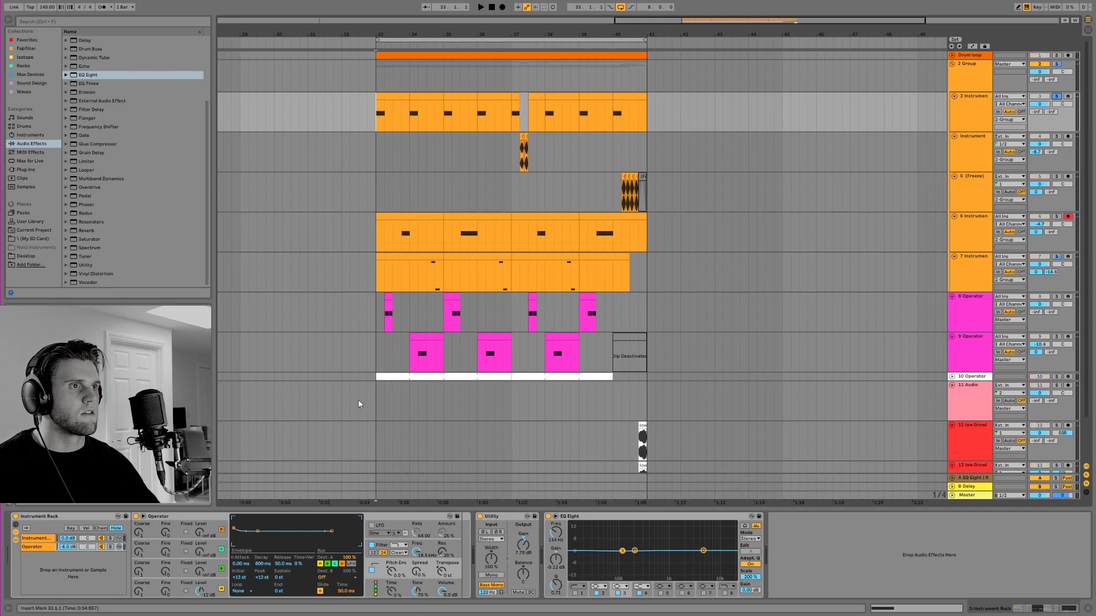
{"action": "left_click", "coordinate": [27, 538]}
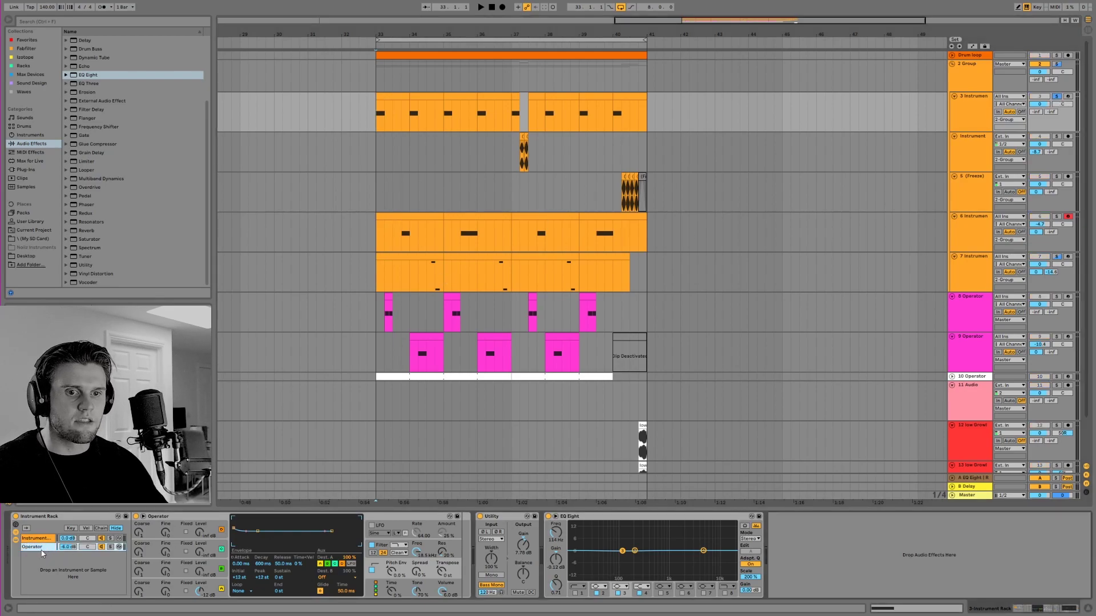
{"action": "right_click", "coordinate": [32, 547]}
{"action": "left_click", "coordinate": [57, 564]}
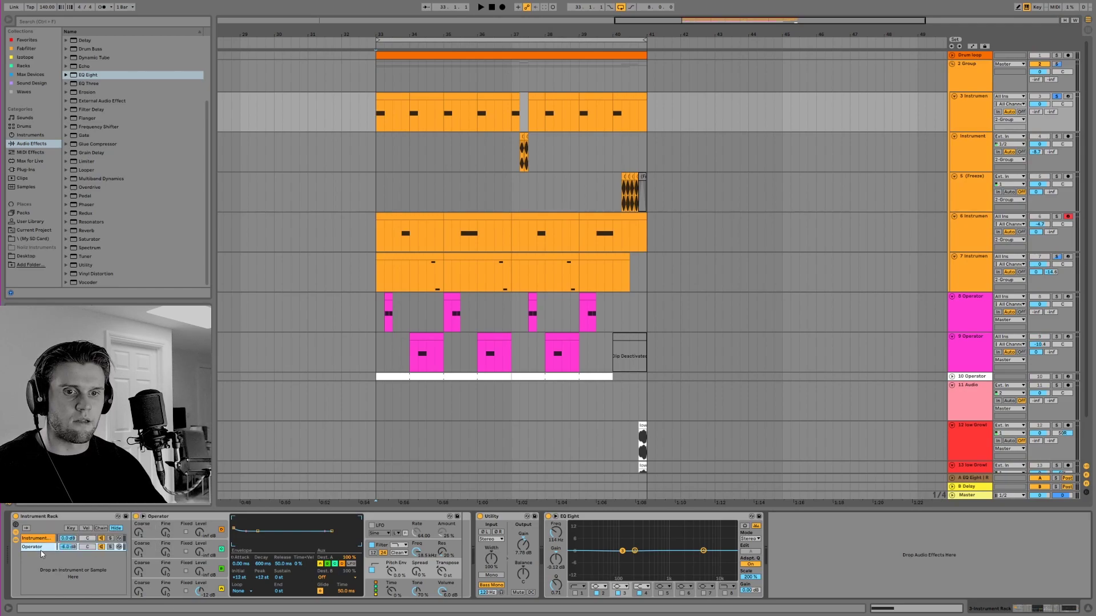
{"action": "type", "text": "Sub"}
{"action": "key", "text": "Return"}
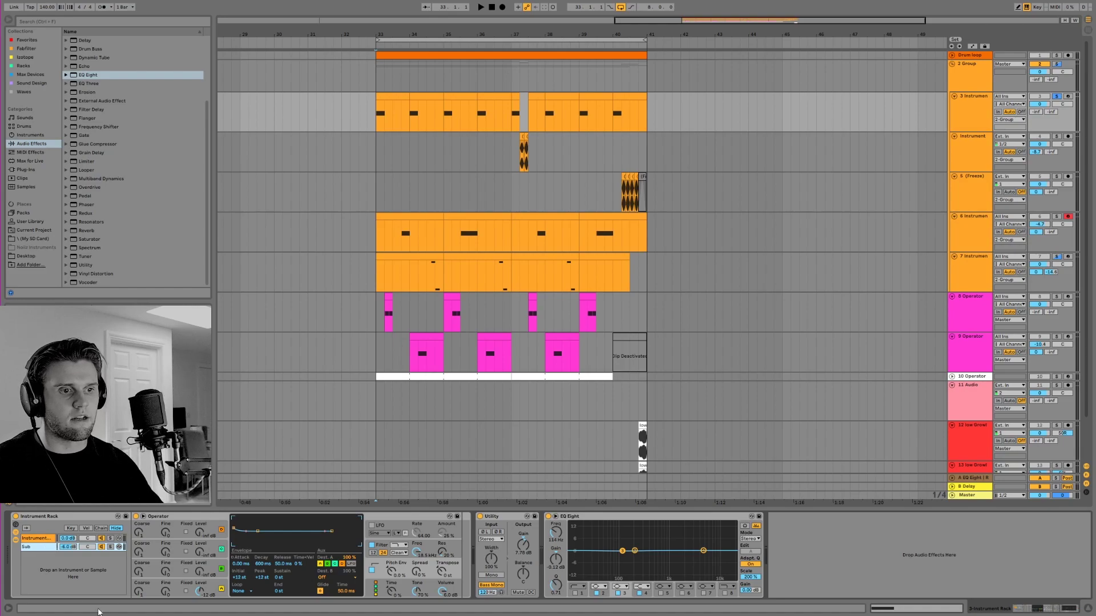
Step: View the Sub chain's oscillator settings, then solo the rack's other Instrument chain and play it from bar 33
{"action": "left_click", "coordinate": [177, 587]}
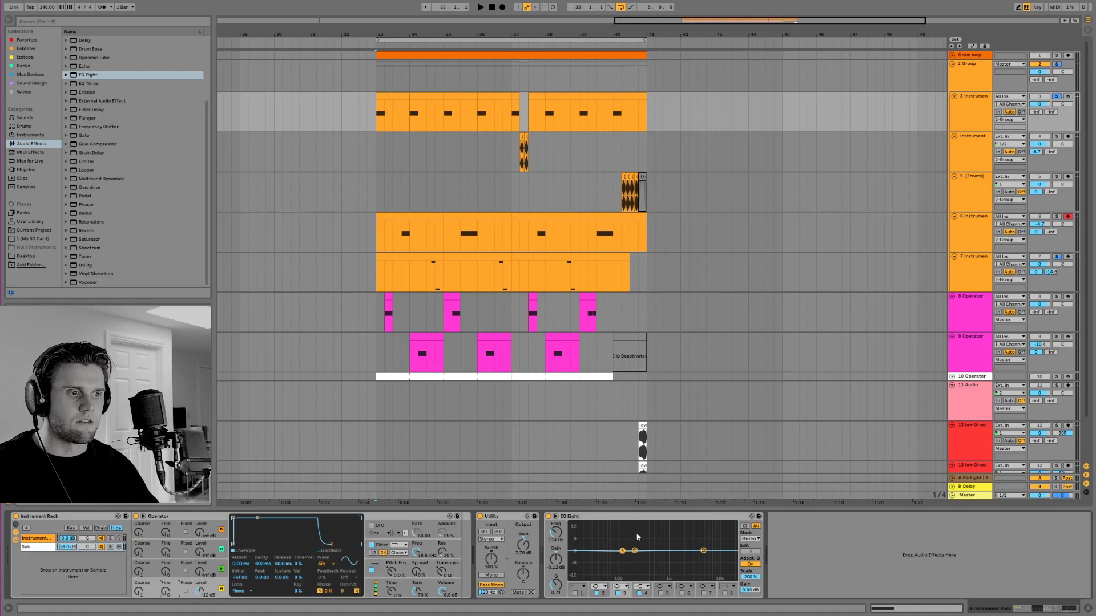
{"action": "key", "text": "ctrl+v"}
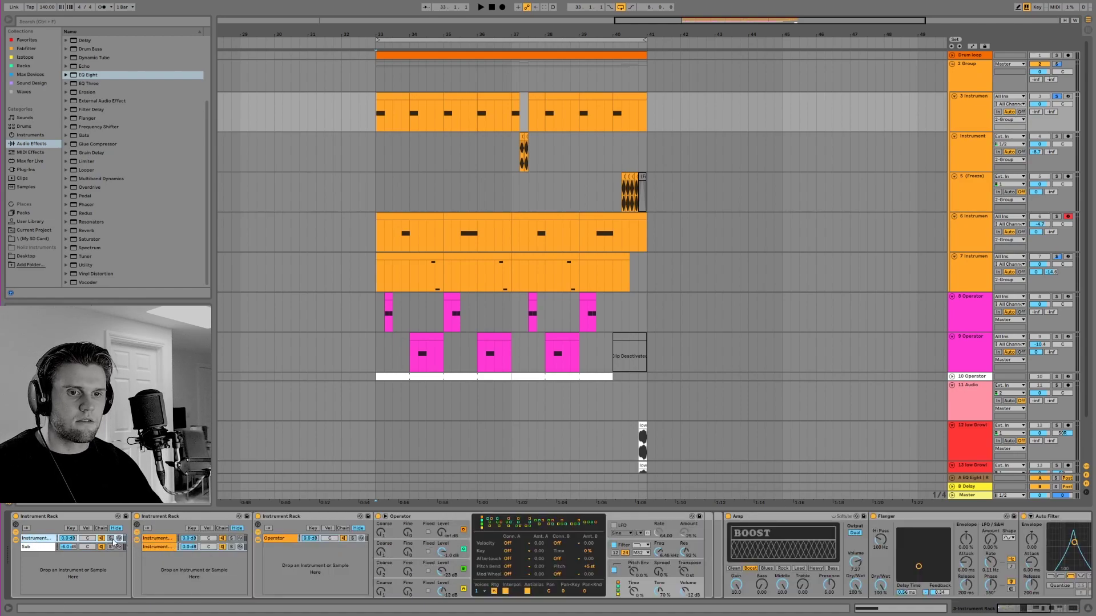
{"action": "key", "text": "space"}
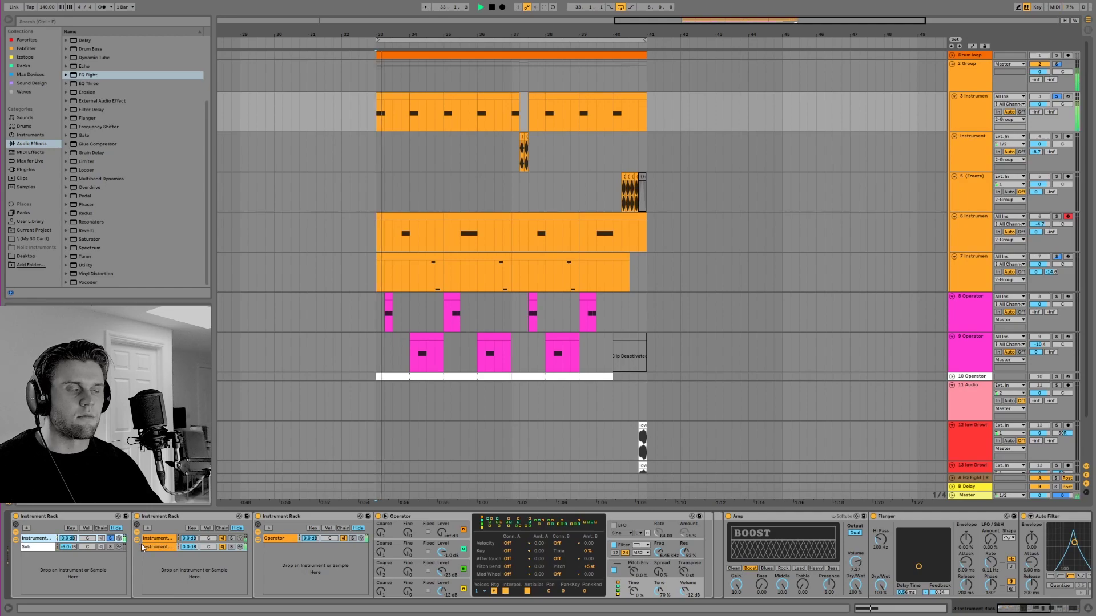
{"action": "key", "text": "space"}
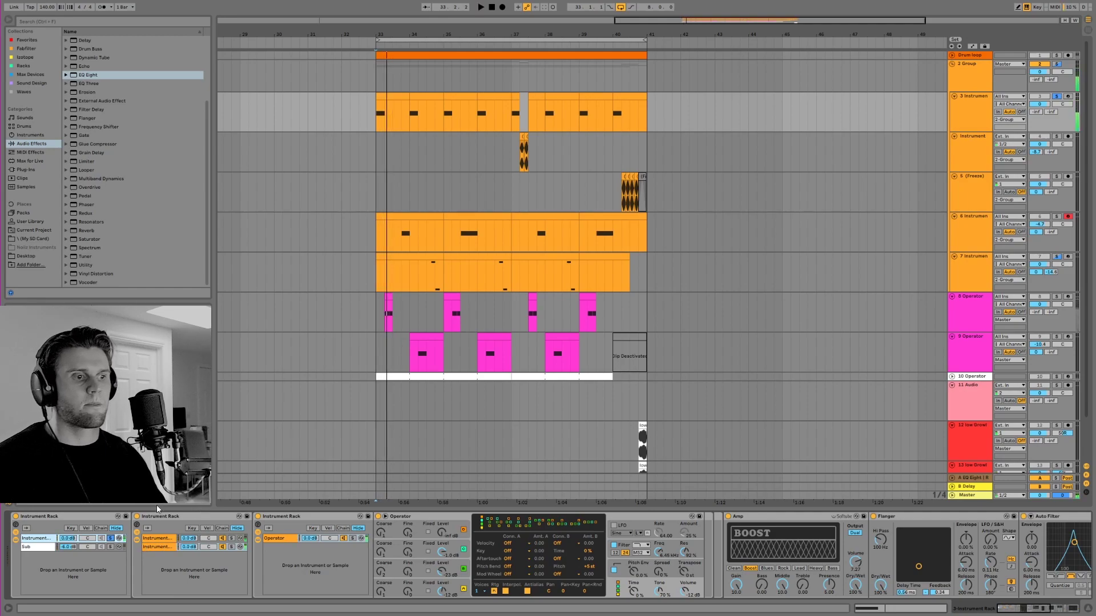
Step: Compare the two Instrument chains in the second Instrument Rack of the 3 Instrument track
{"action": "left_click", "coordinate": [148, 543]}
{"action": "left_click", "coordinate": [150, 551]}
{"action": "left_click", "coordinate": [151, 549]}
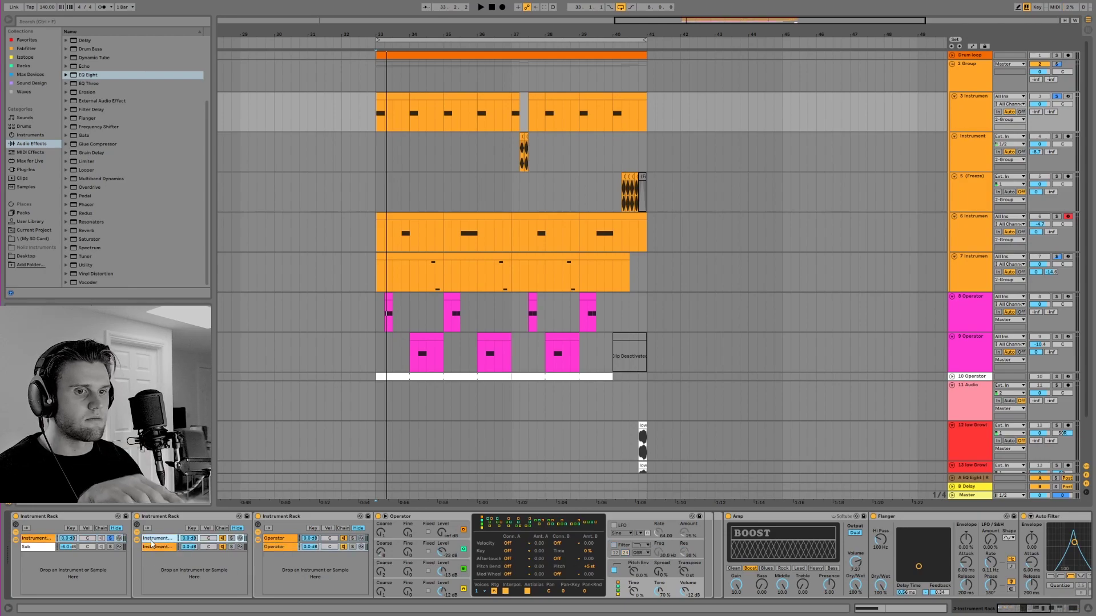
{"action": "left_click", "coordinate": [153, 538]}
{"action": "left_click", "coordinate": [155, 546]}
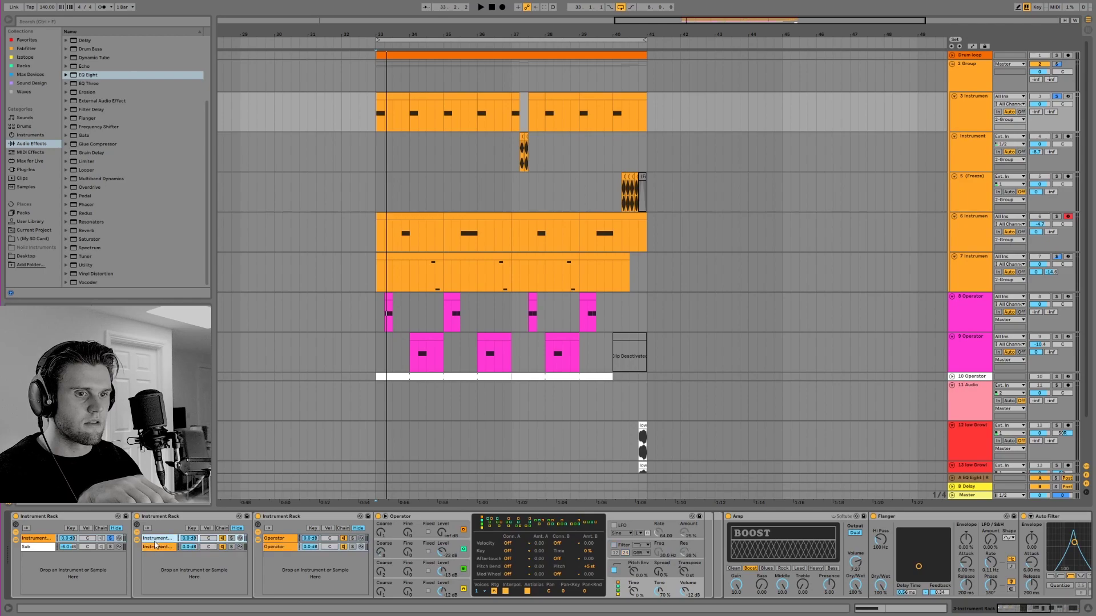
{"action": "left_click_drag", "start_coordinate": [771, 558], "coordinate": [1002, 613]}
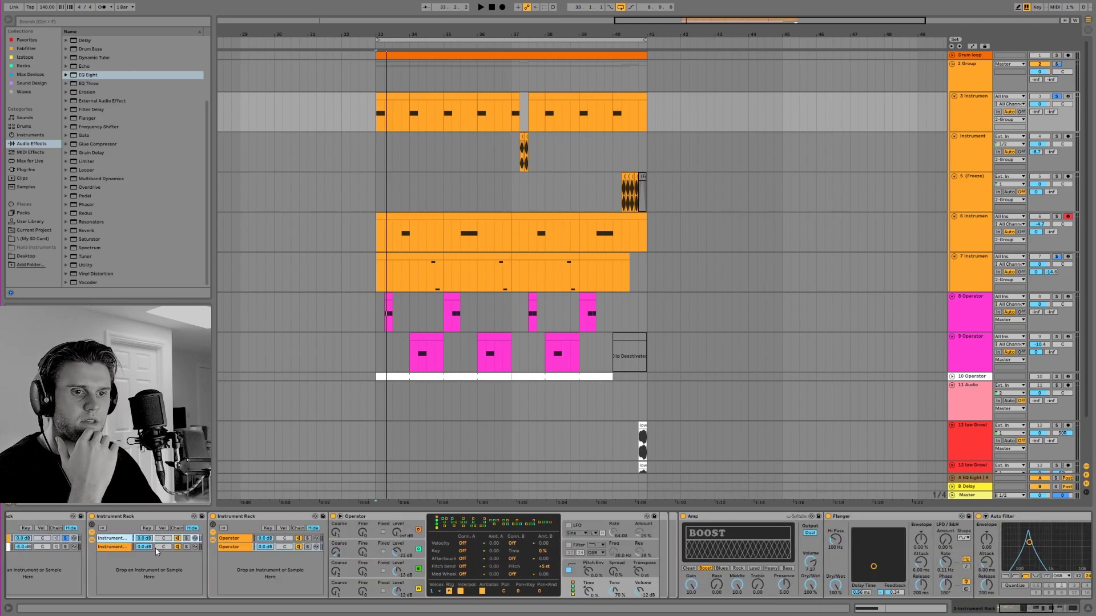
Step: Solo the second Instrument chain in the second Instrument Rack and play it with oscillator D's settings displayed in its Operator
{"action": "left_click", "coordinate": [165, 549]}
{"action": "left_click", "coordinate": [186, 546]}
{"action": "left_click", "coordinate": [391, 596]}
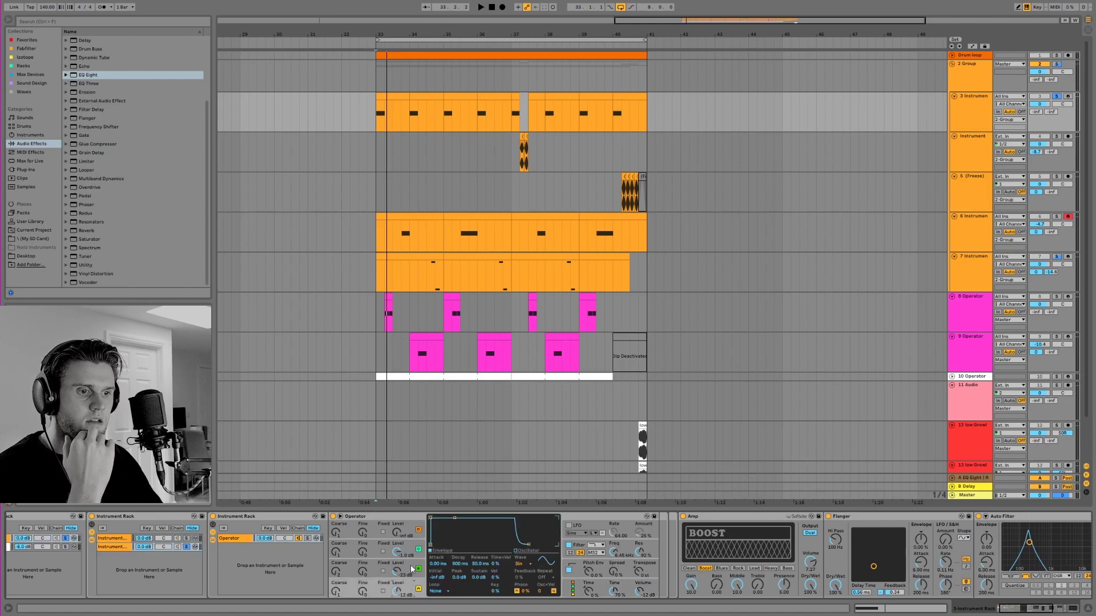
{"action": "key", "text": "space"}
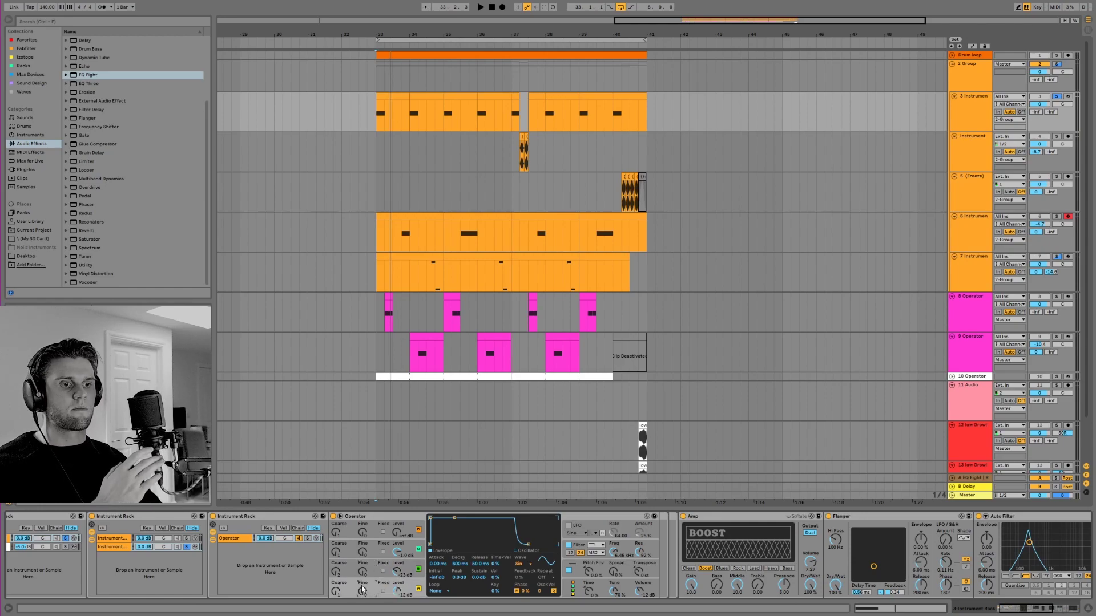
Step: Turn off oscillator B in the soloed chain's Operator and play the 3 Instrument track from bar 33
{"action": "left_click", "coordinate": [419, 549]}
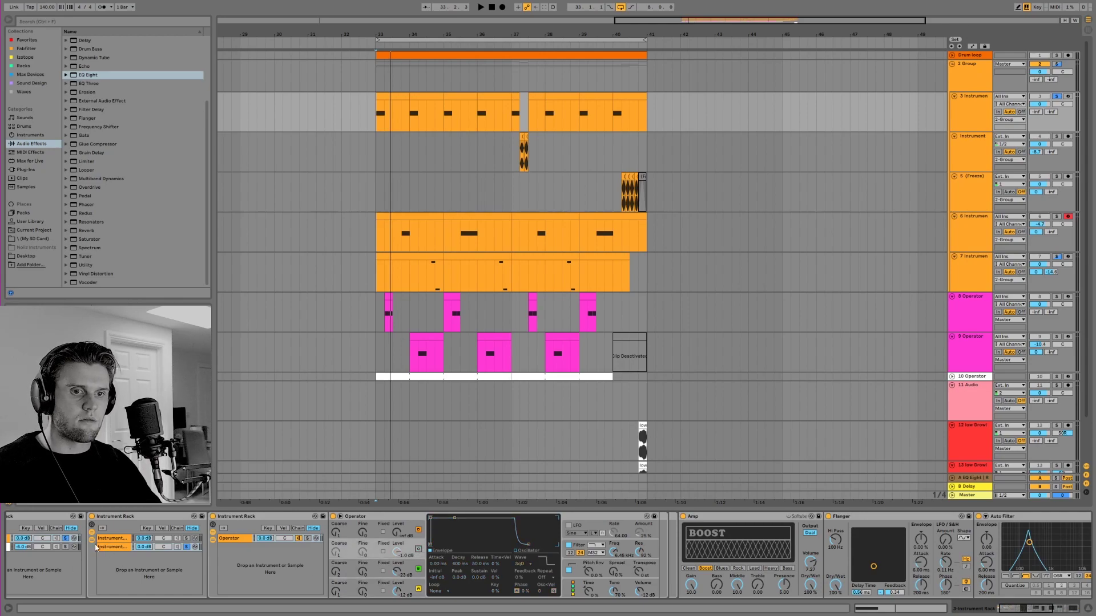
{"action": "left_click", "coordinate": [385, 323]}
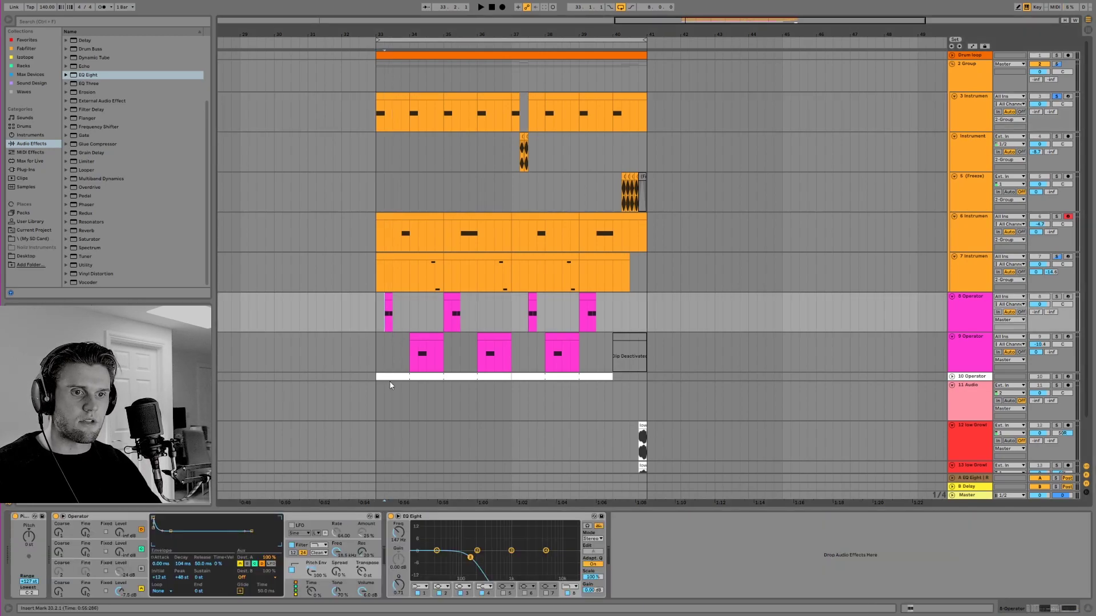
{"action": "left_click", "coordinate": [414, 350]}
{"action": "left_click", "coordinate": [397, 110]}
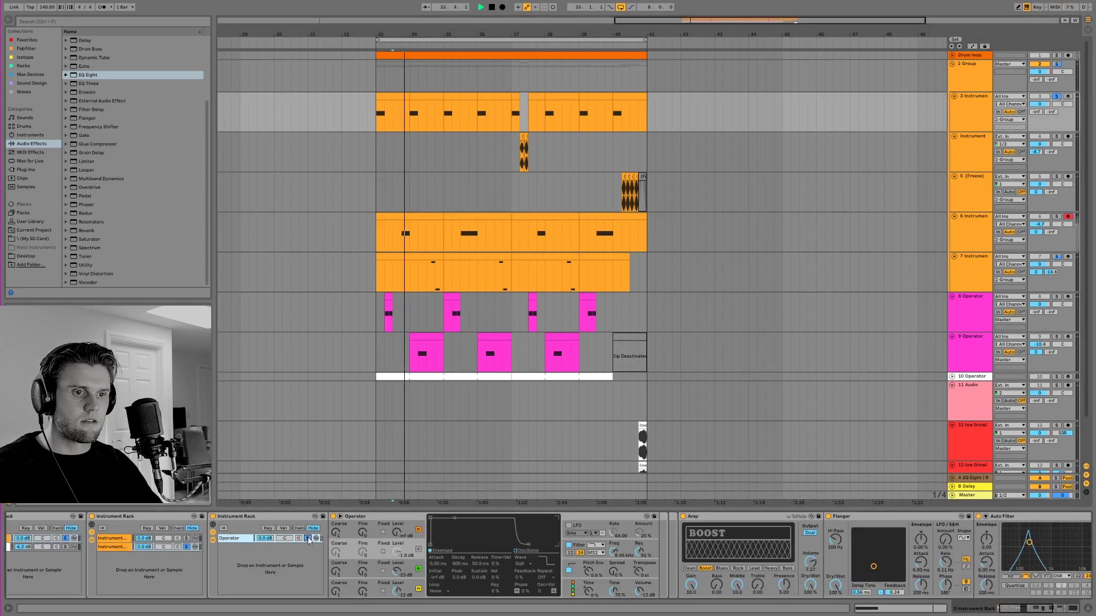
{"action": "left_click", "coordinate": [381, 110]}
{"action": "key", "text": "space"}
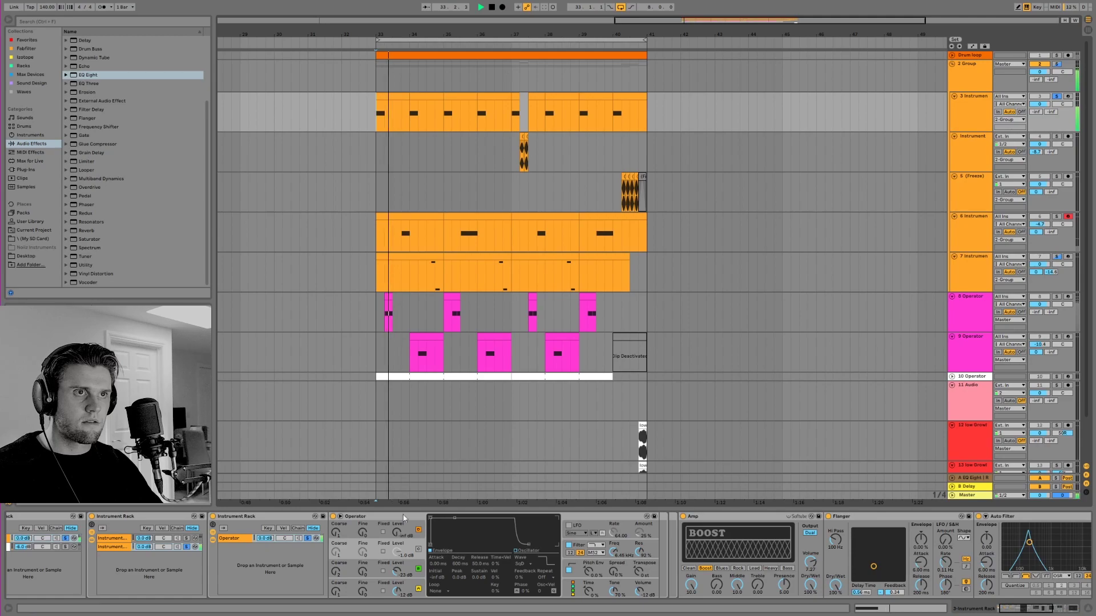
Step: Show oscillator C's settings and fold the chain's Amp, Flanger, Auto Filter and Overdrive devices
{"action": "left_click", "coordinate": [406, 574]}
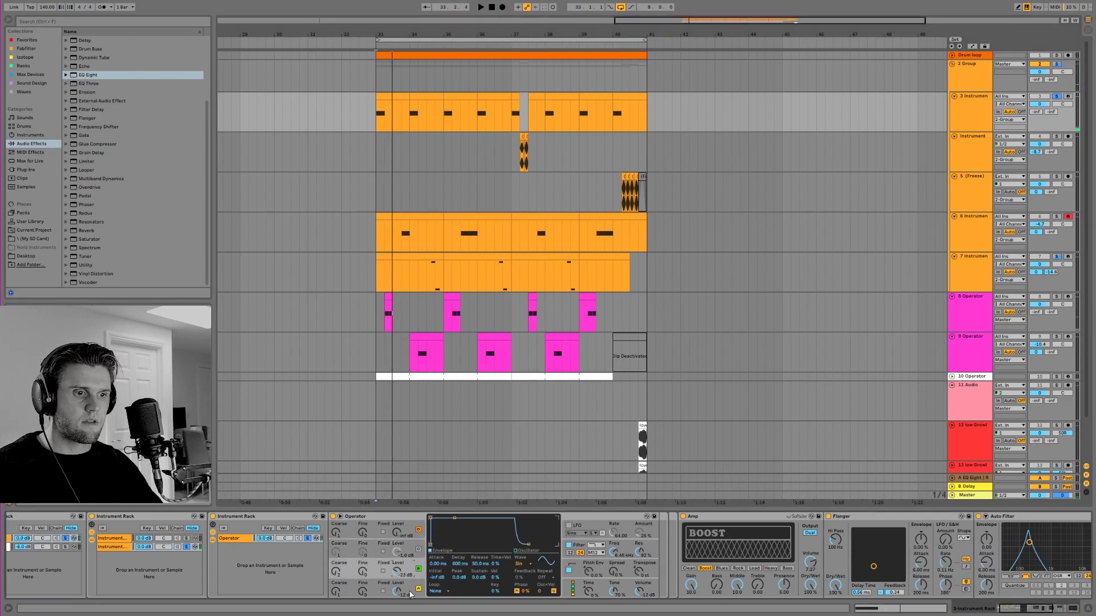
{"action": "scroll", "coordinate": [759, 520], "scroll_direction": "right", "scroll_amount": 5}
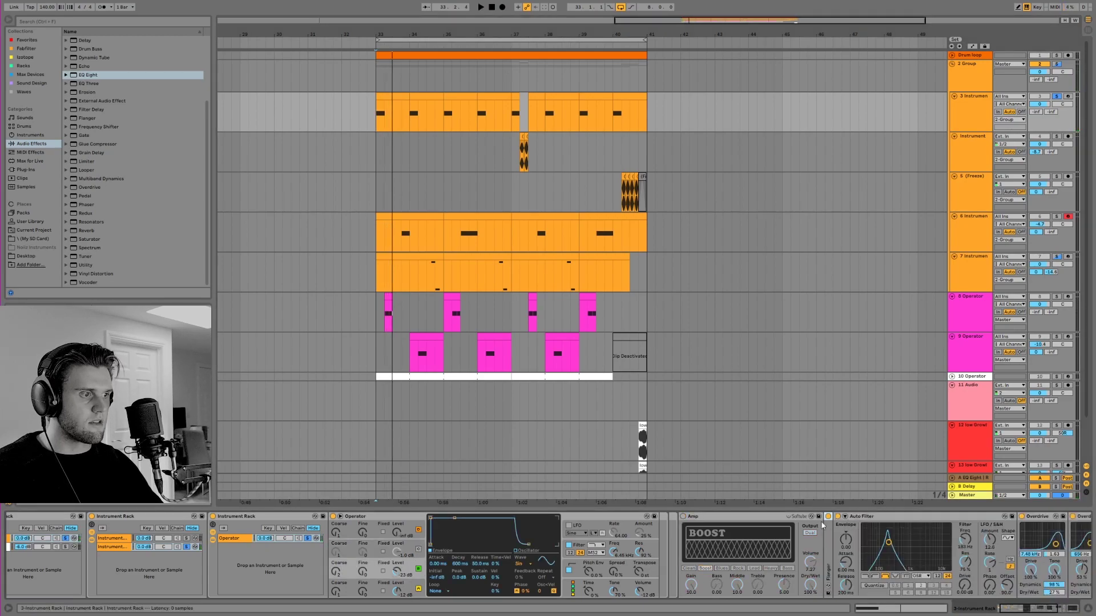
{"action": "double_click", "coordinate": [742, 518]}
{"action": "double_click", "coordinate": [718, 517]}
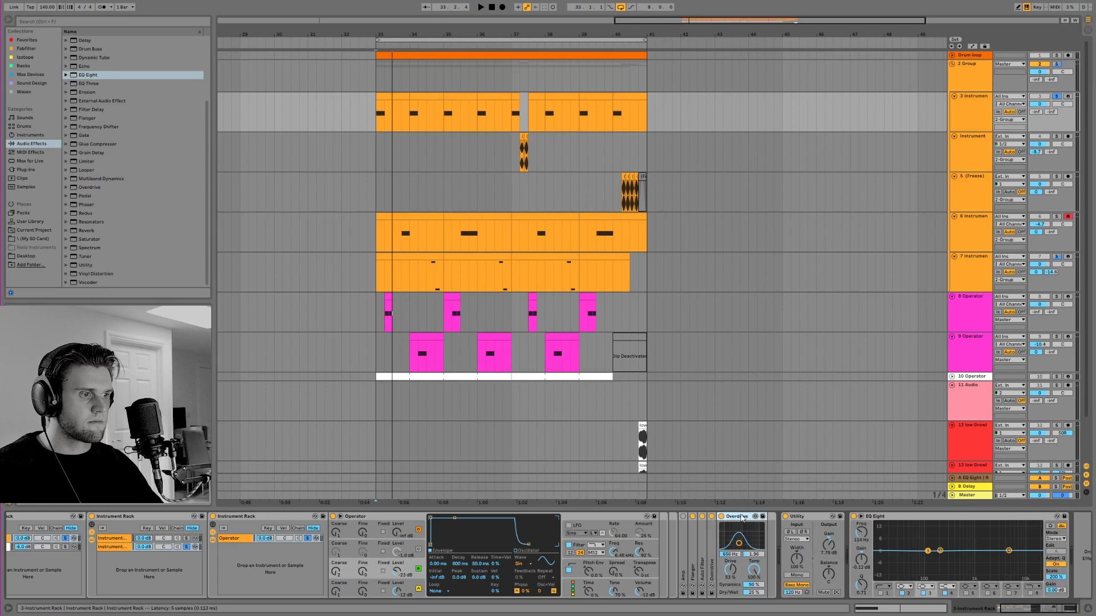
{"action": "double_click", "coordinate": [728, 517]}
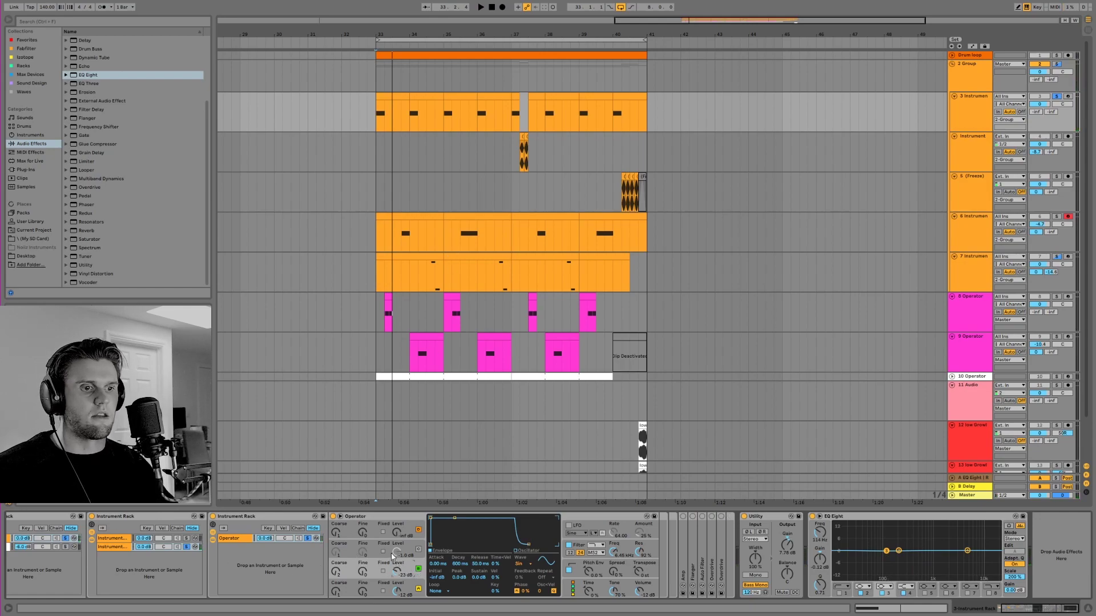
Step: Turn oscillator B back on, then audition the Operator and review its oscillator C and filter settings
{"action": "left_click", "coordinate": [346, 551]}
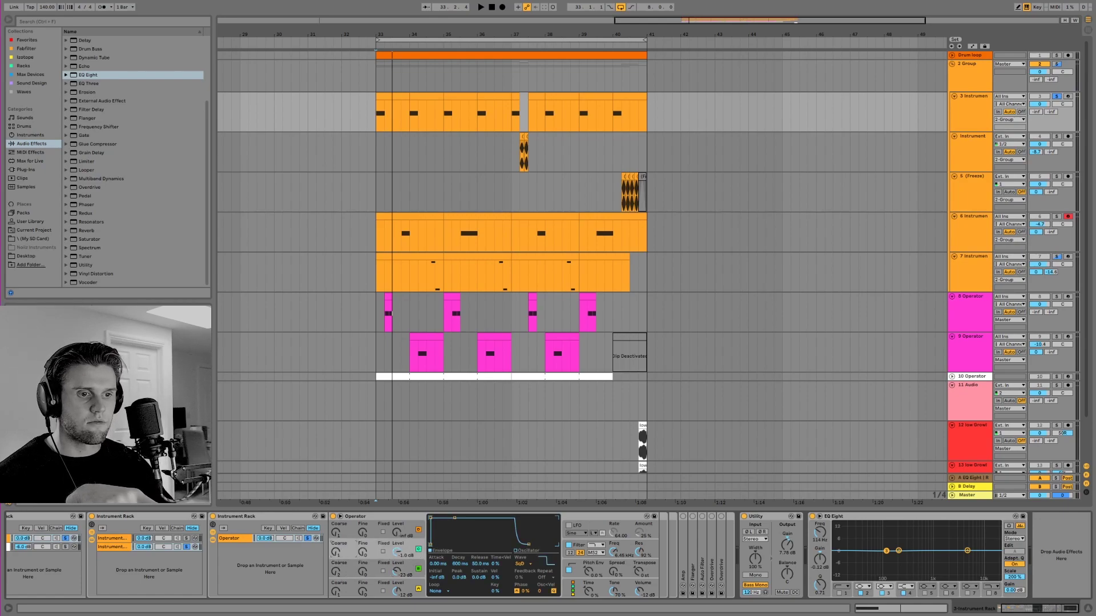
{"action": "left_click", "coordinate": [331, 577]}
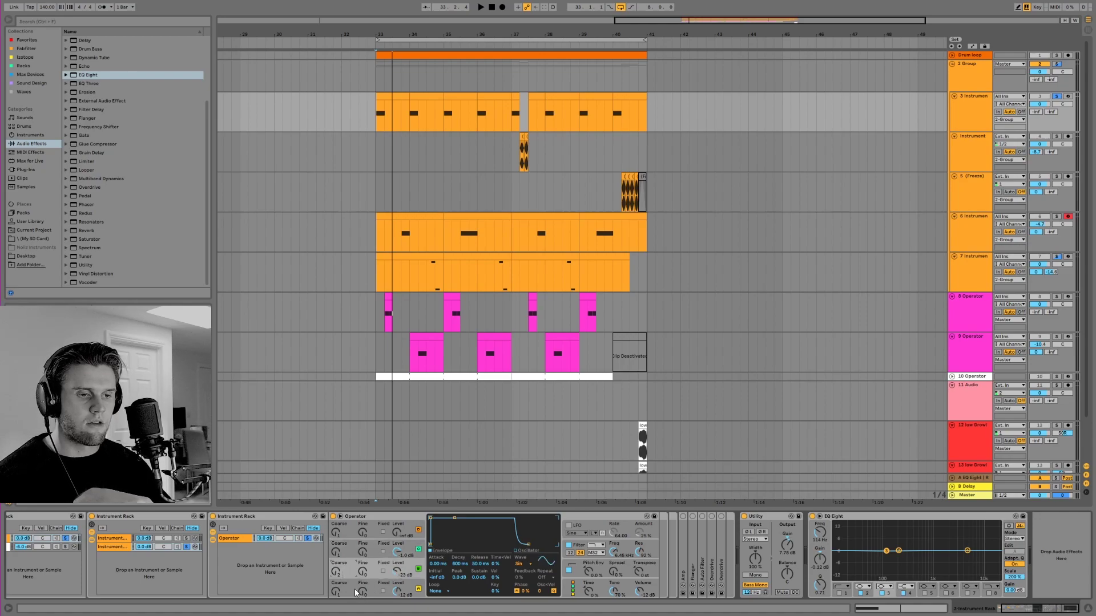
{"action": "key", "text": "space"}
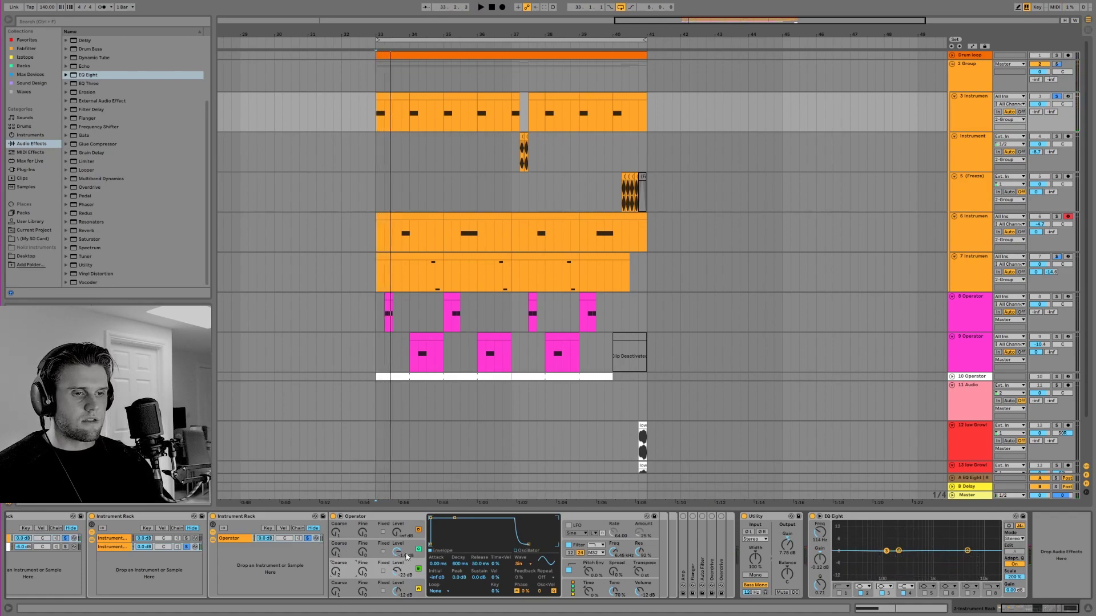
{"action": "left_click", "coordinate": [307, 539]}
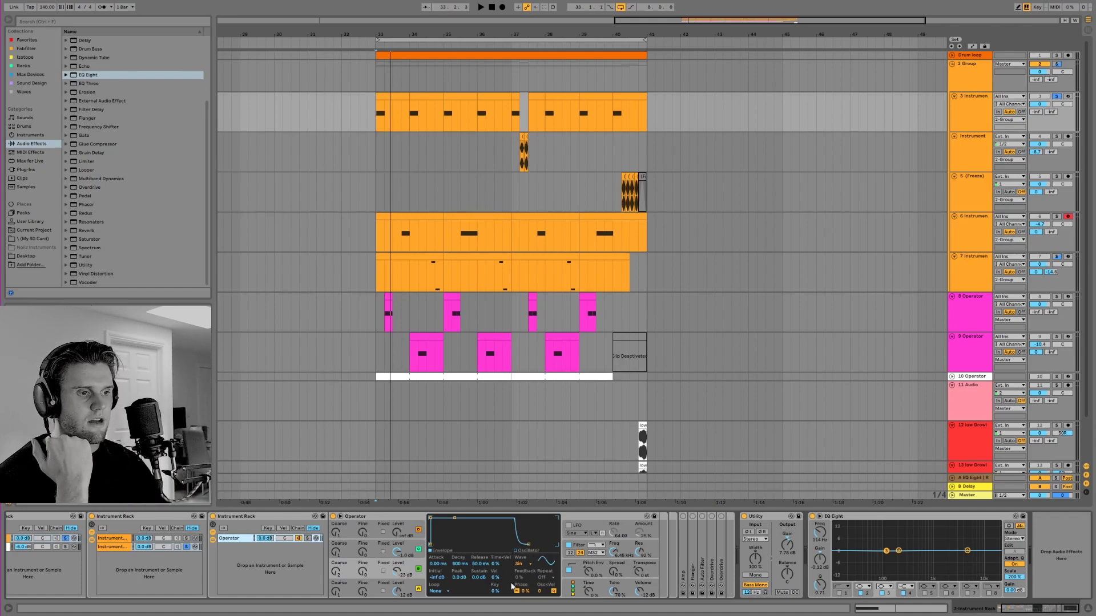
{"action": "left_click", "coordinate": [617, 549]}
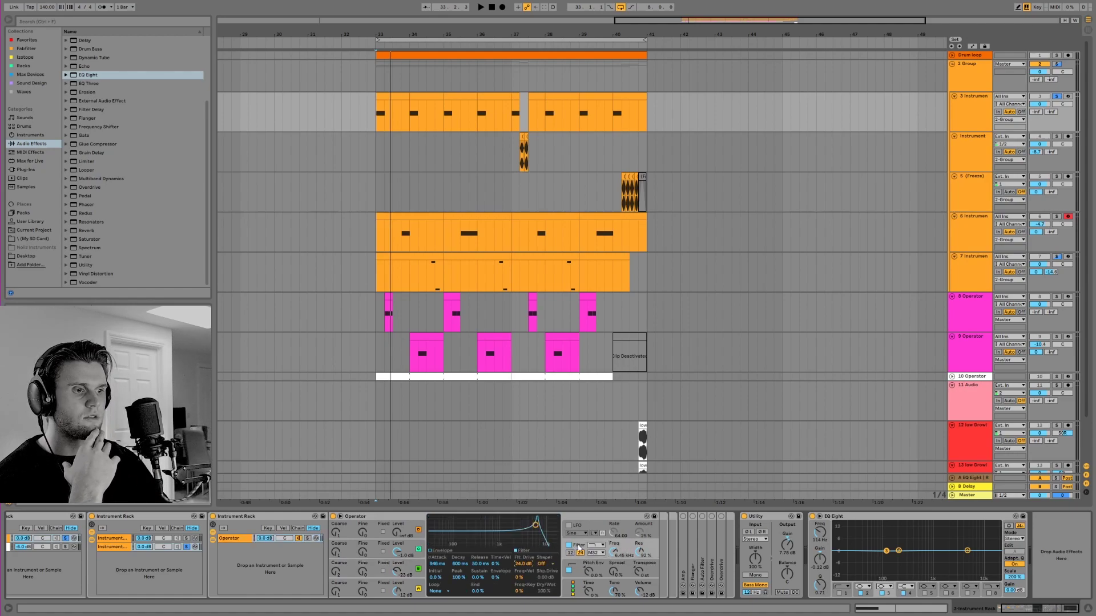
Step: Solo the first Instrument chain in the second Instrument Rack and compare its contents with the second chain
{"action": "left_click", "coordinate": [188, 539]}
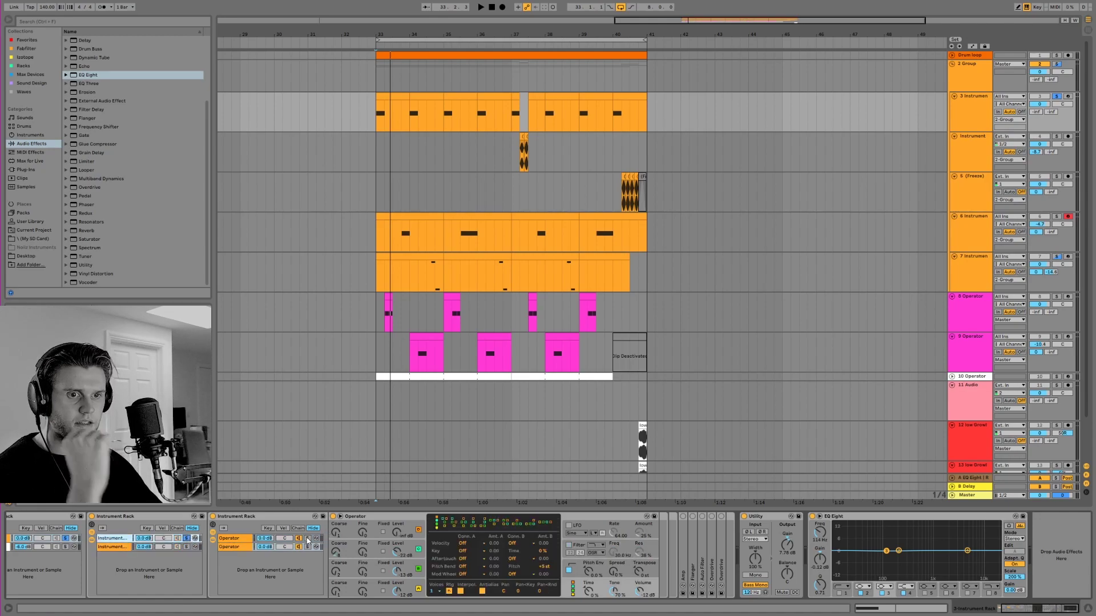
{"action": "left_click", "coordinate": [105, 548]}
{"action": "left_click", "coordinate": [171, 538]}
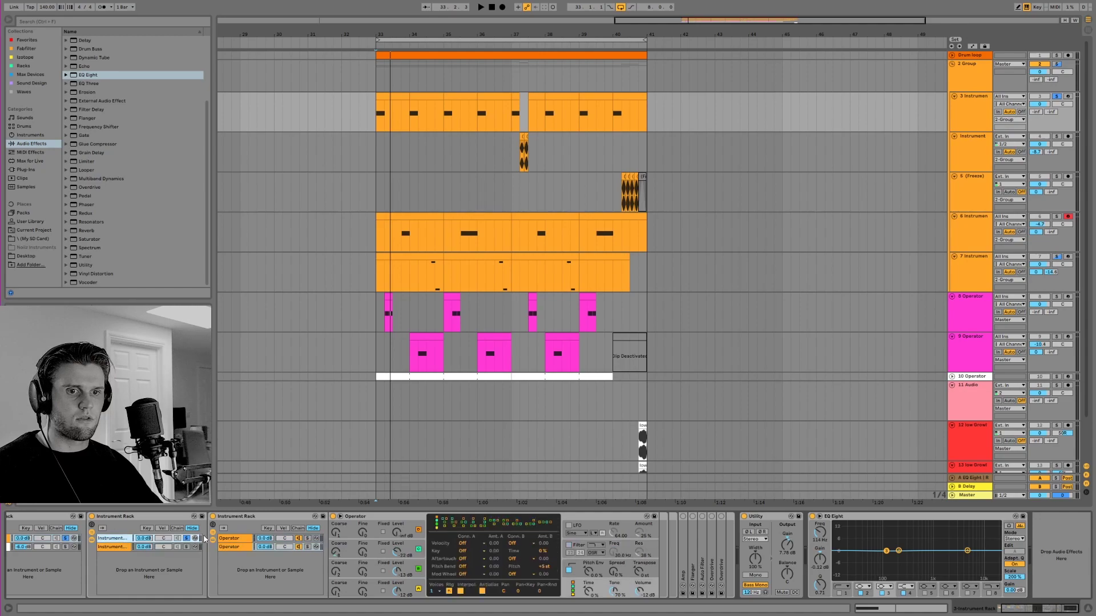
{"action": "left_click", "coordinate": [122, 547]}
{"action": "left_click", "coordinate": [120, 539]}
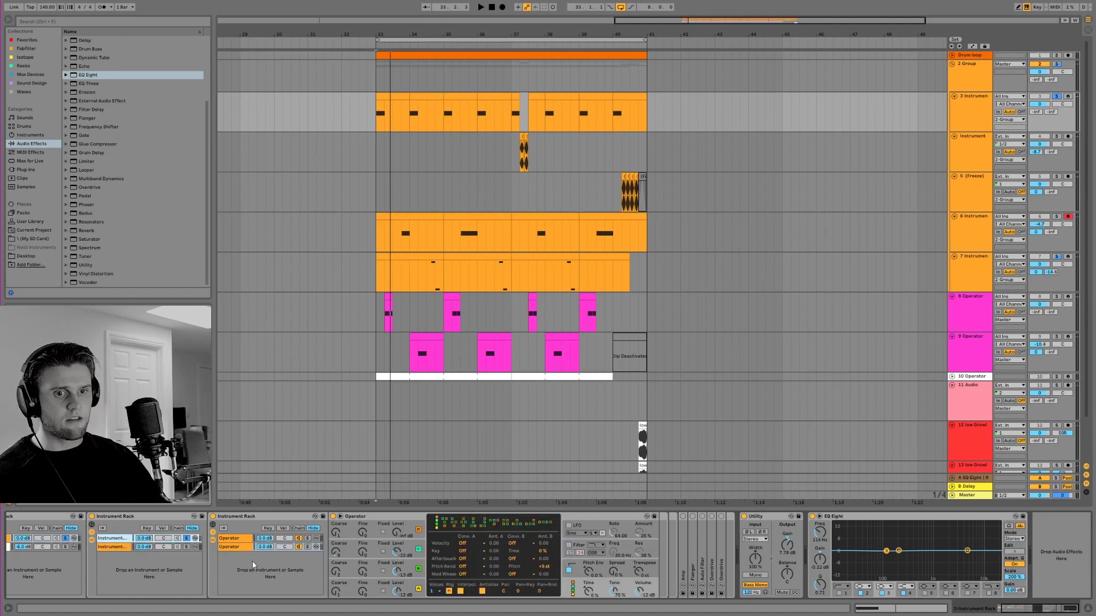
Step: Audition the two Operator chains in the third Instrument Rack, first the upper chain and then the lower one
{"action": "left_click", "coordinate": [237, 538]}
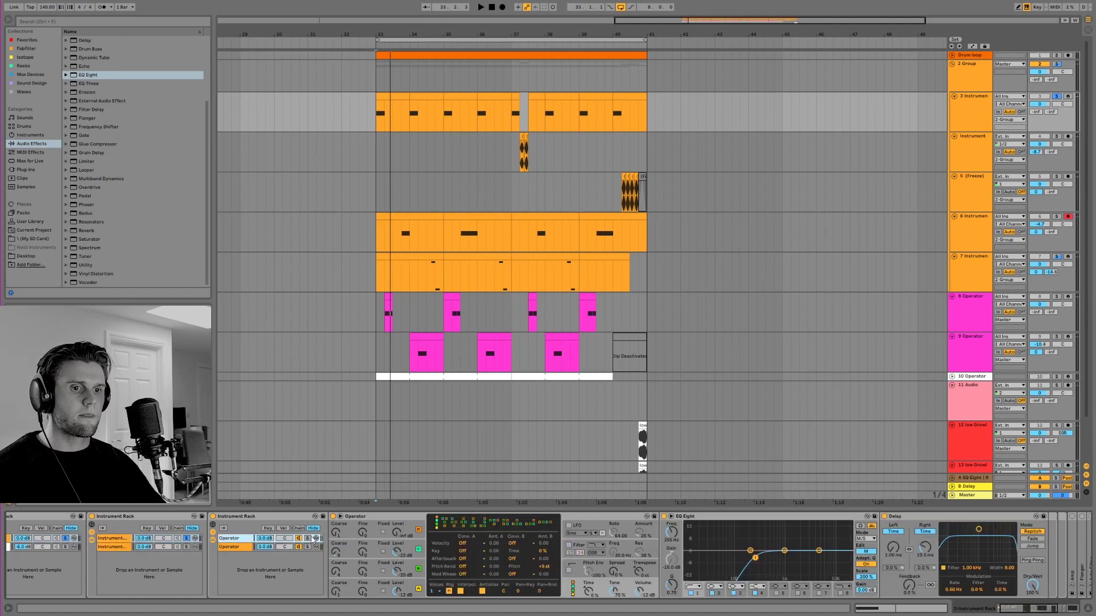
{"action": "key", "text": "space"}
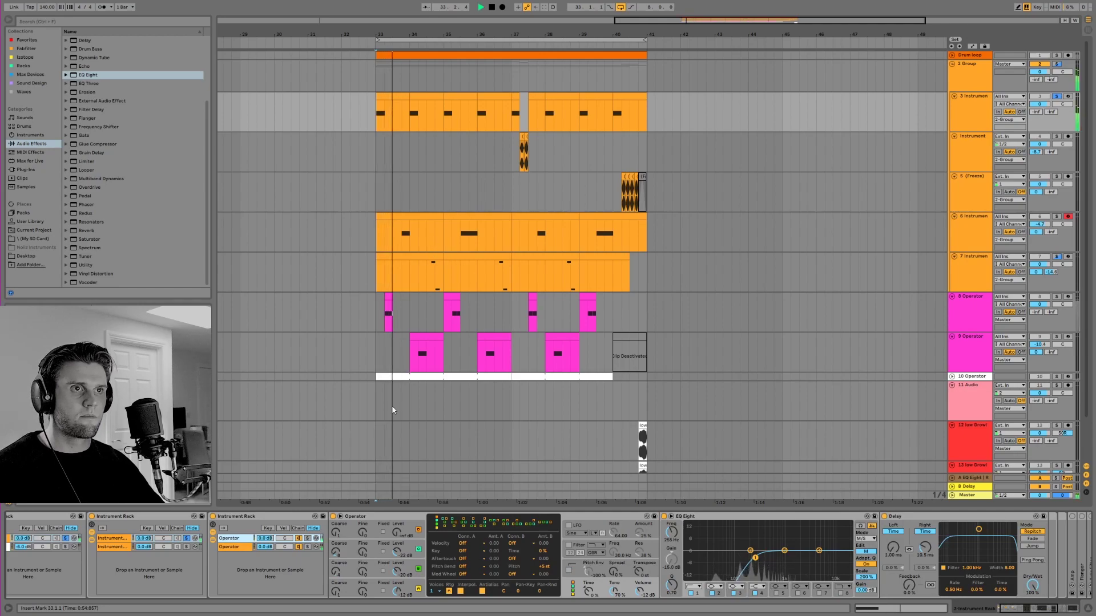
{"action": "left_click", "coordinate": [308, 547]}
{"action": "key", "text": "space"}
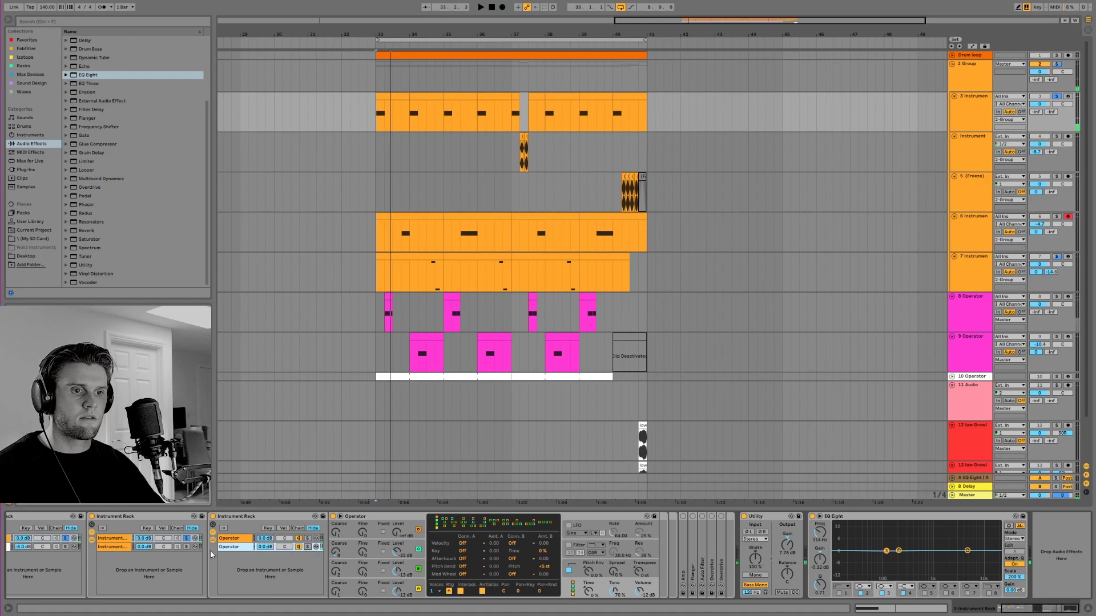
Step: Compare the devices and pitch envelope settings of the two Operator chains in the third Instrument Rack
{"action": "left_click", "coordinate": [238, 539]}
{"action": "left_click", "coordinate": [238, 548]}
{"action": "left_click", "coordinate": [241, 540]}
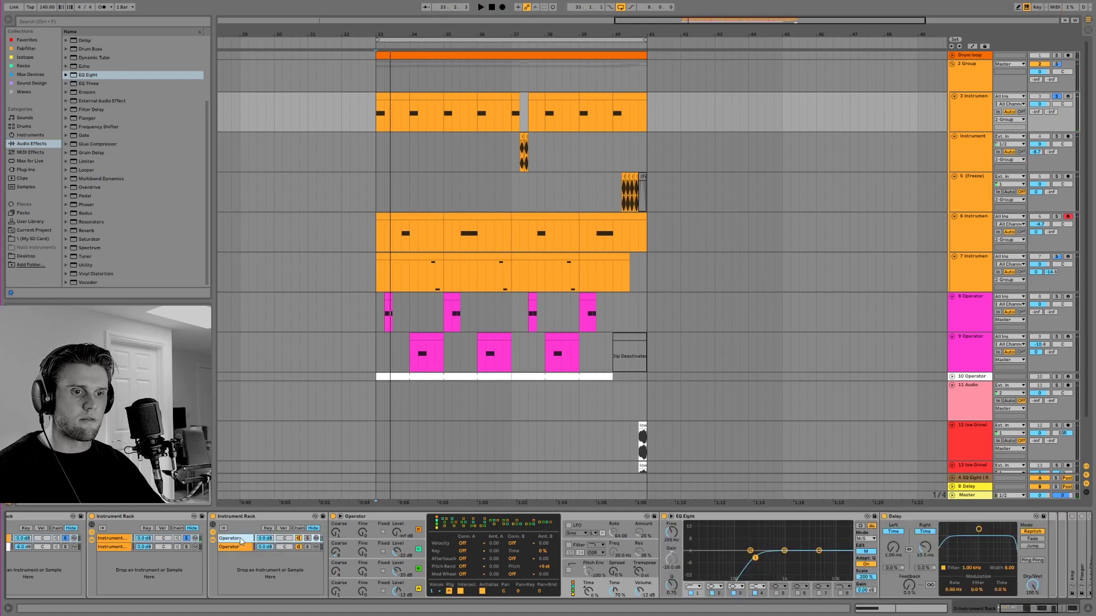
{"action": "left_click", "coordinate": [242, 547]}
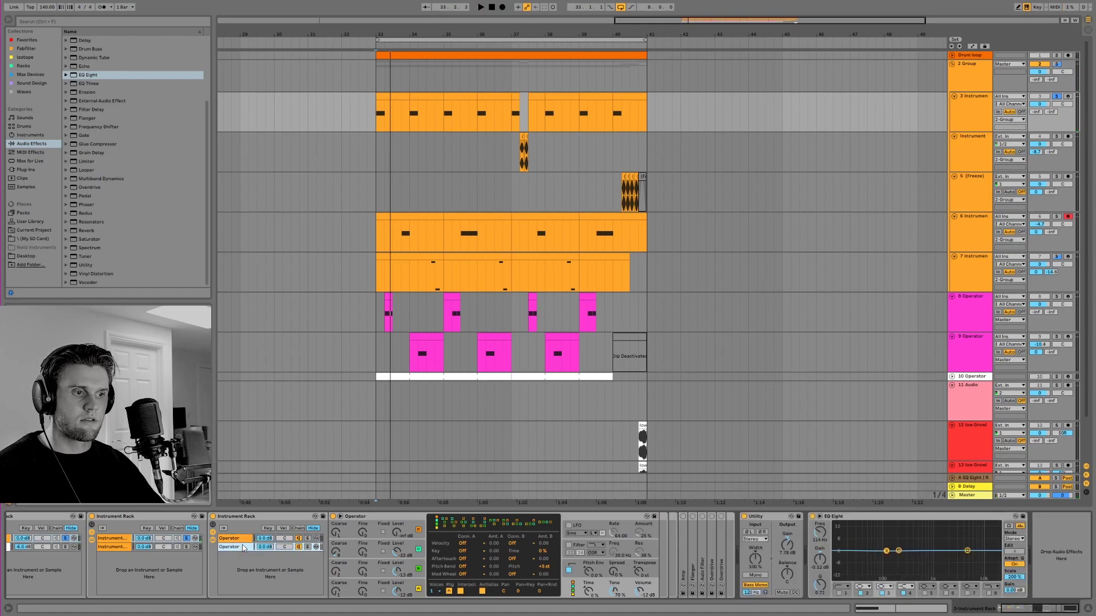
{"action": "left_click", "coordinate": [572, 574]}
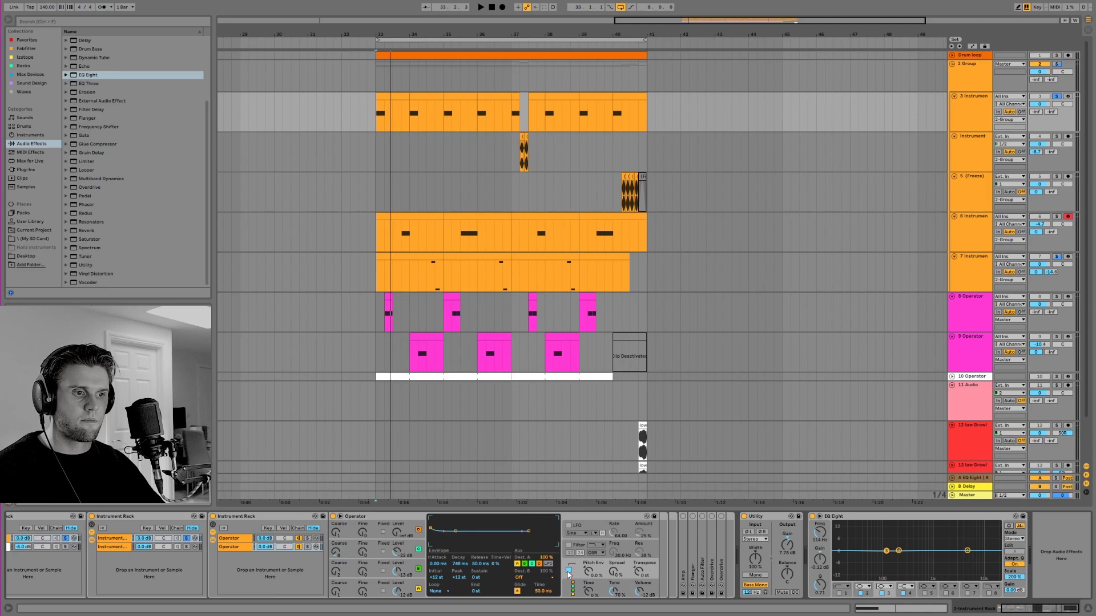
{"action": "left_click", "coordinate": [233, 539]}
{"action": "left_click", "coordinate": [571, 571]}
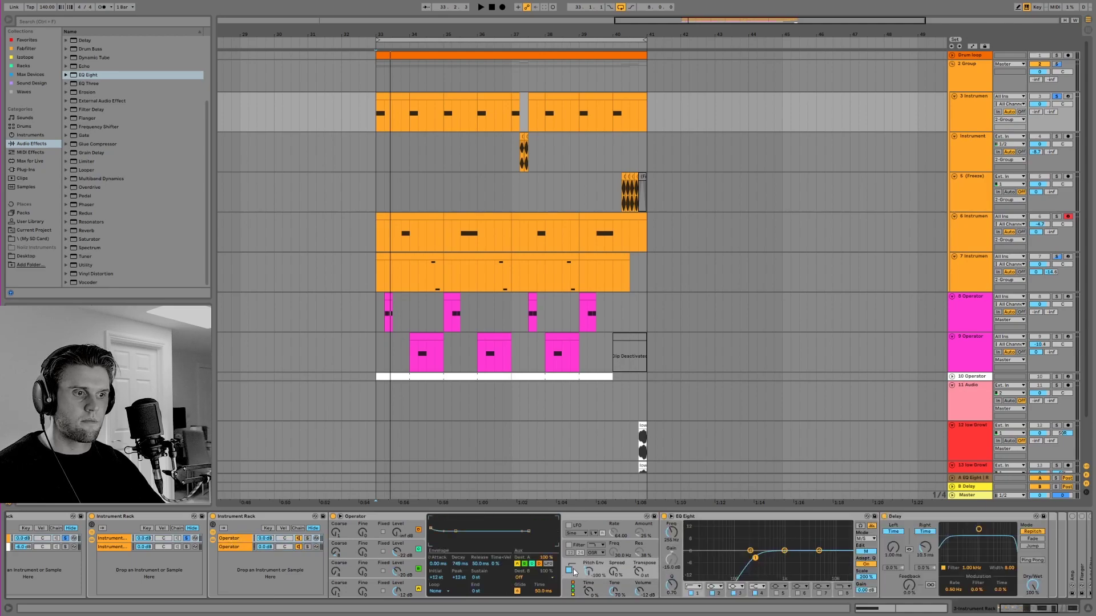
{"action": "left_click_drag", "start_coordinate": [588, 573], "coordinate": [594, 576]}
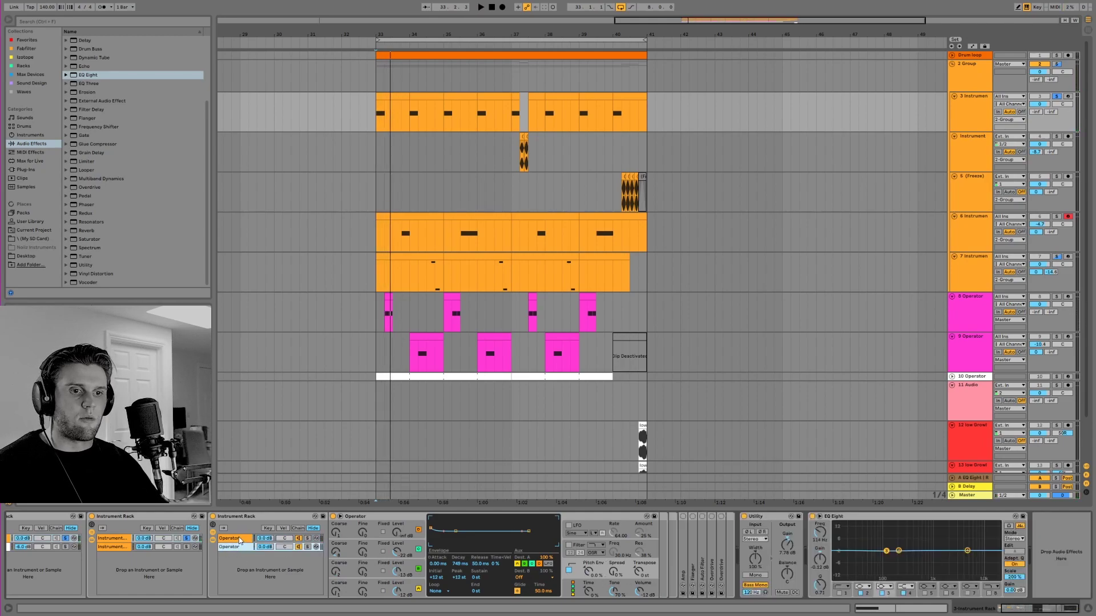
Step: Examine the Operator chains' oscillator D settings and the second chain's oscillators C and B, then unfold its Amp
{"action": "left_click", "coordinate": [413, 590]}
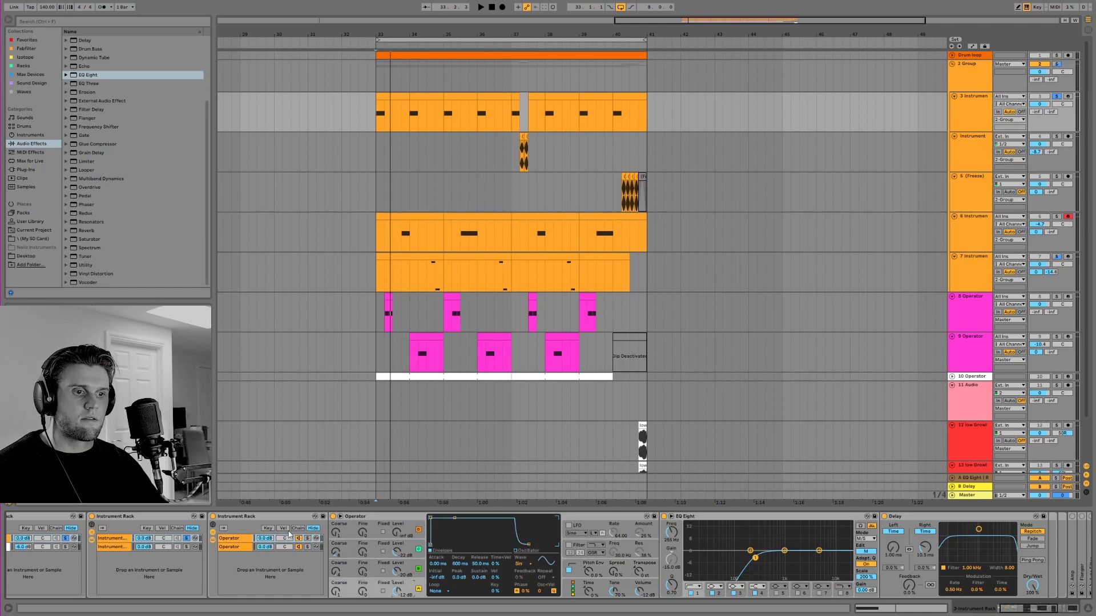
{"action": "left_click", "coordinate": [244, 548]}
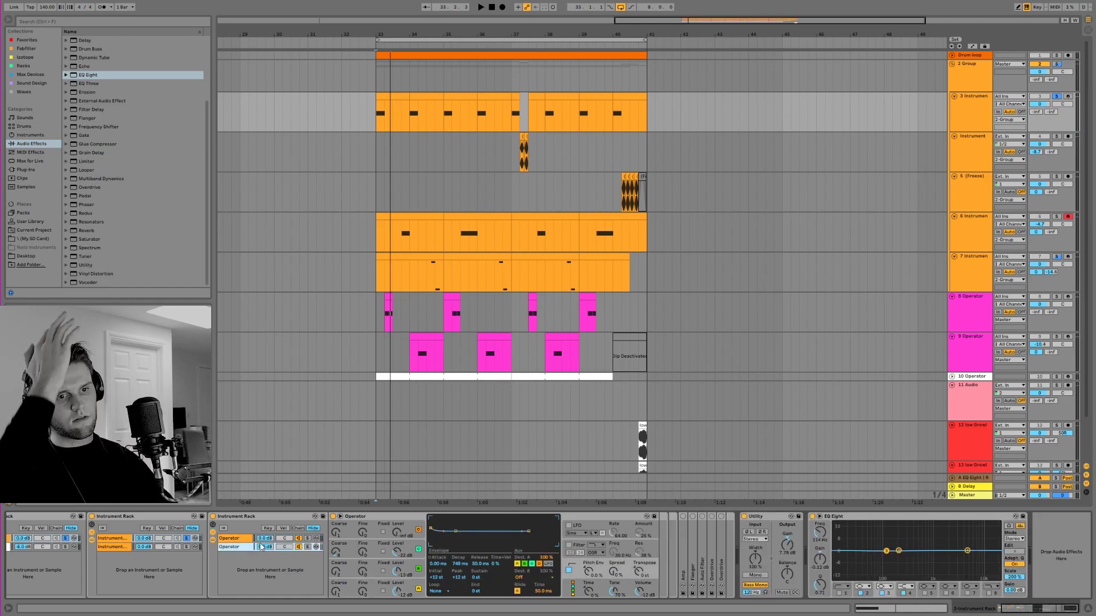
{"action": "left_click", "coordinate": [418, 591]}
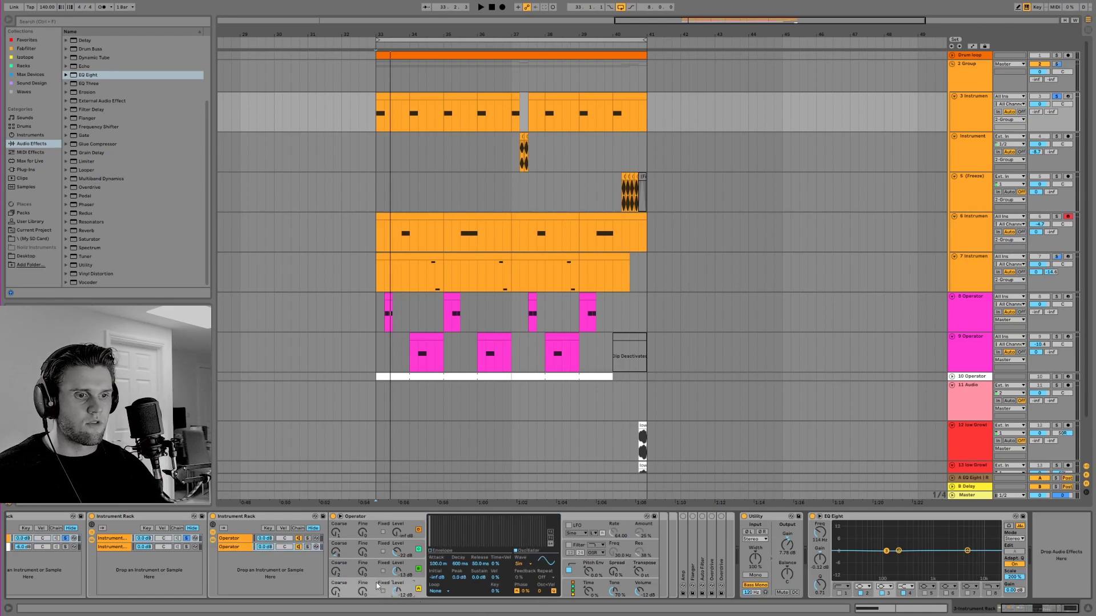
{"action": "left_click", "coordinate": [430, 551]}
{"action": "left_click", "coordinate": [408, 567]}
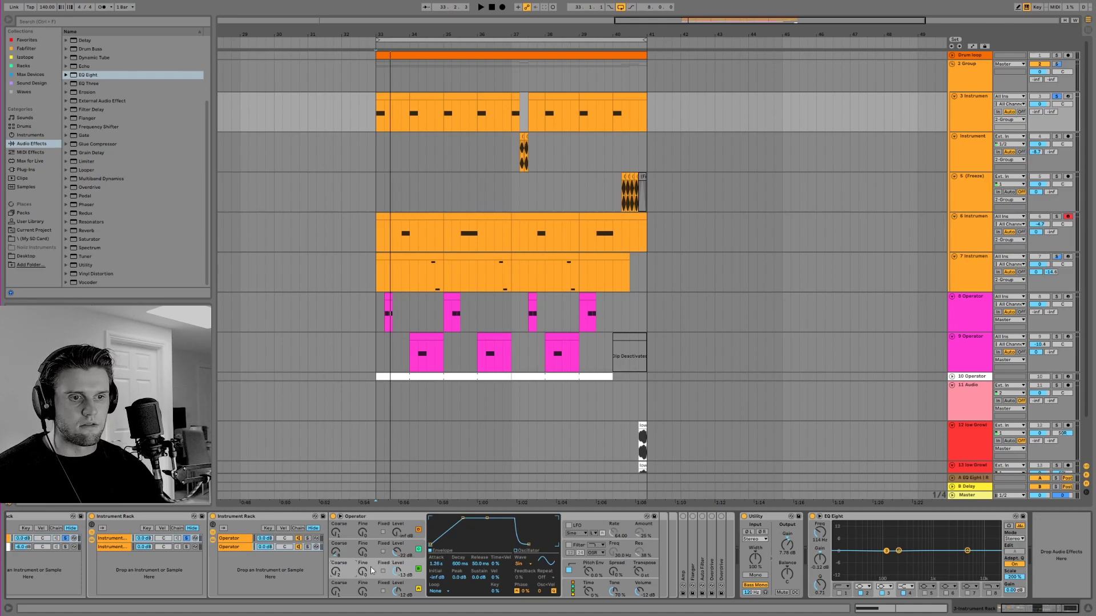
{"action": "left_click", "coordinate": [340, 554]}
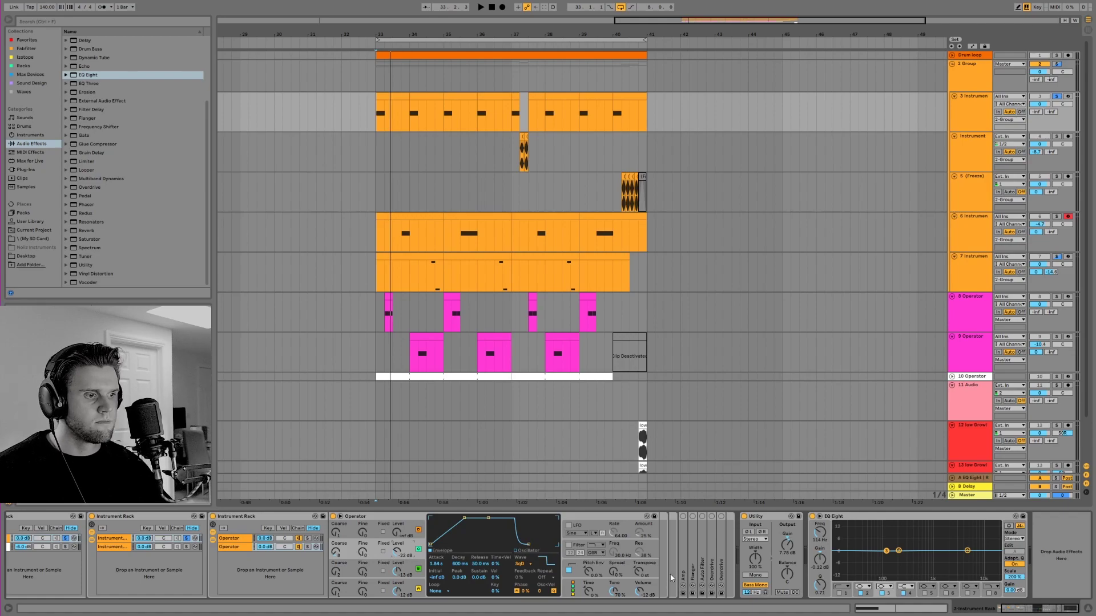
{"action": "double_click", "coordinate": [685, 529]}
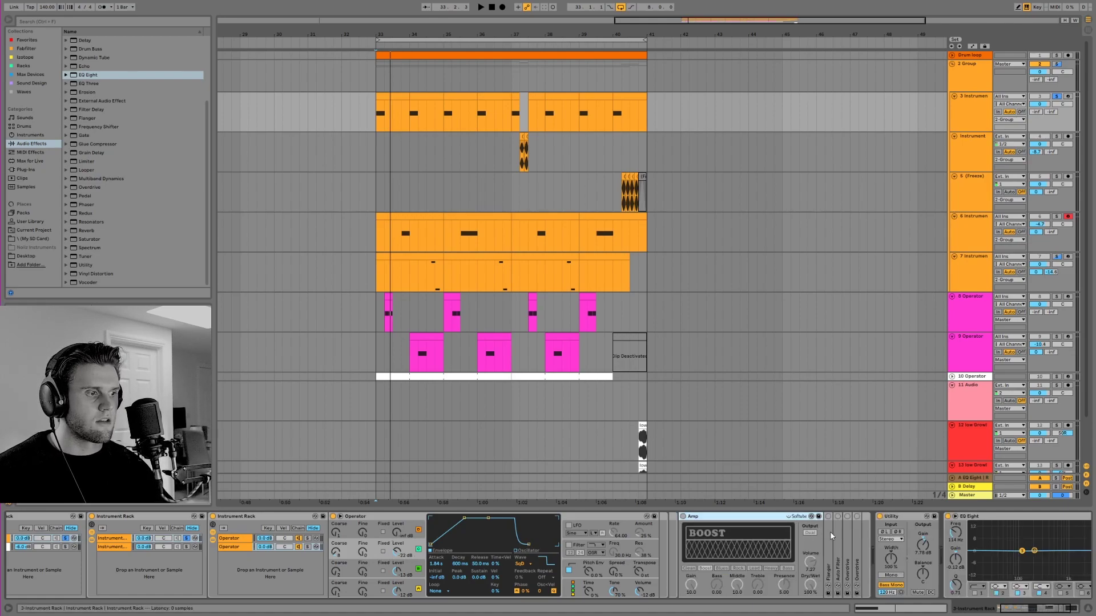
Step: Fold the Operator and leave the Amp, Flanger, Auto Filter and both Overdrive devices unfolded in its chain
{"action": "double_click", "coordinate": [761, 516]}
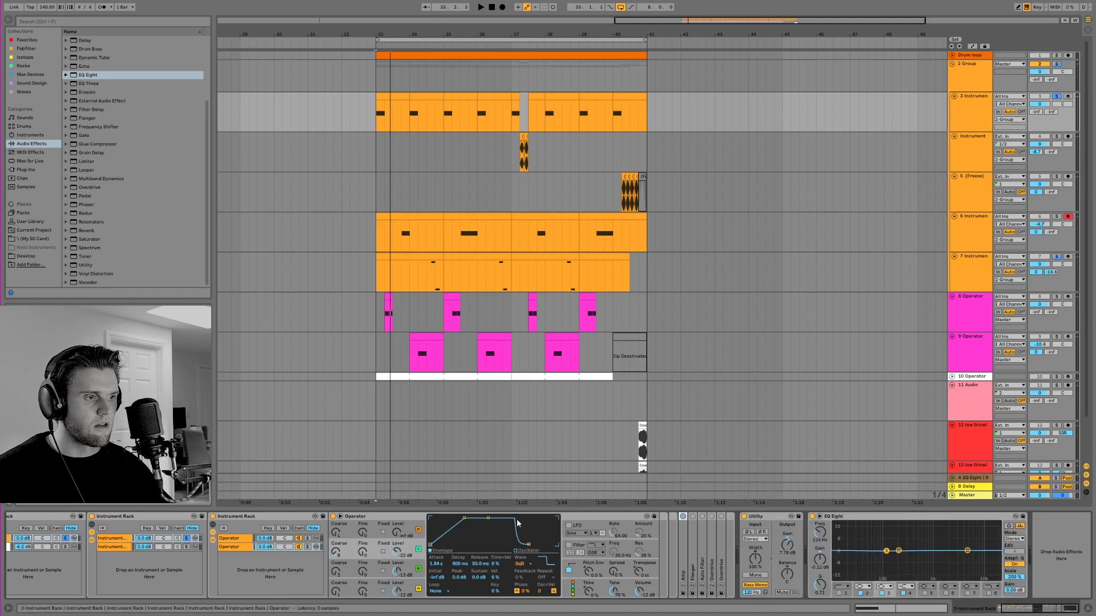
{"action": "double_click", "coordinate": [388, 516]}
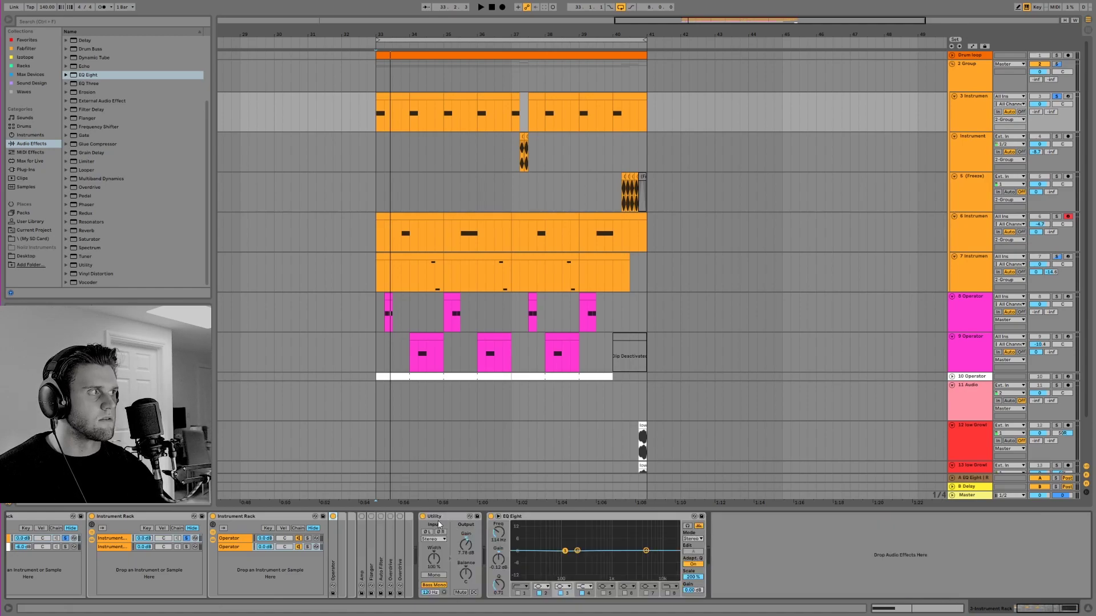
{"action": "double_click", "coordinate": [364, 533]}
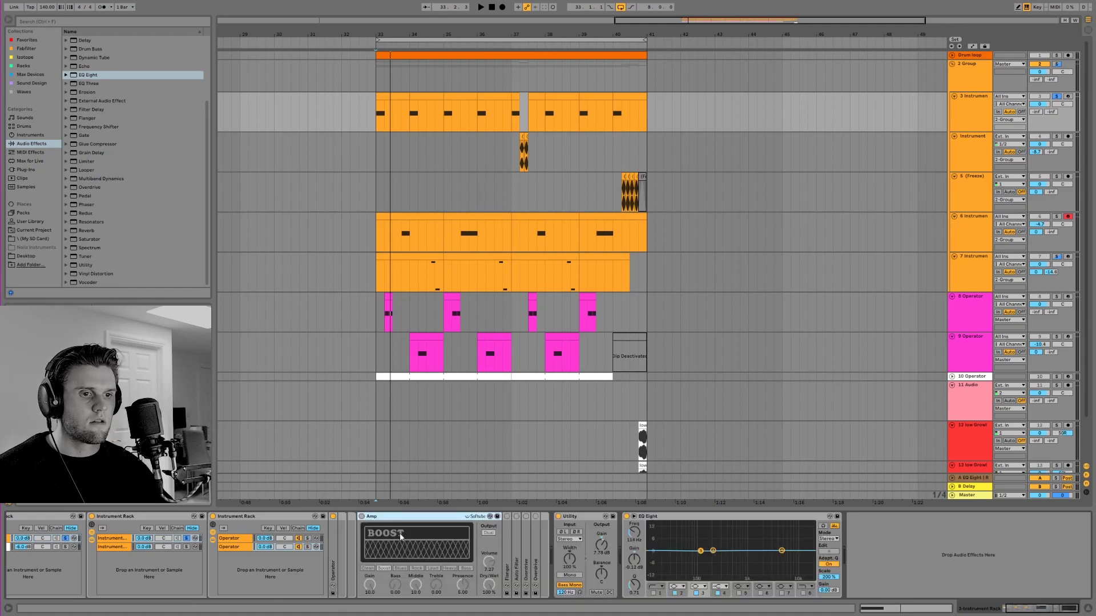
{"action": "double_click", "coordinate": [510, 533]}
{"action": "double_click", "coordinate": [660, 538]}
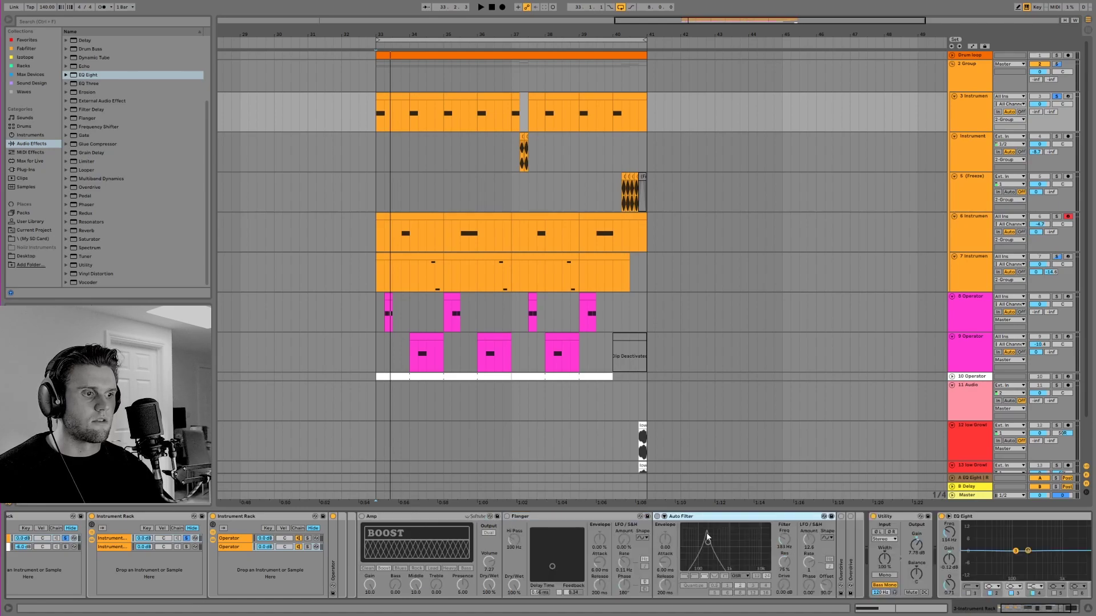
{"action": "double_click", "coordinate": [841, 536]}
{"action": "double_click", "coordinate": [893, 531]}
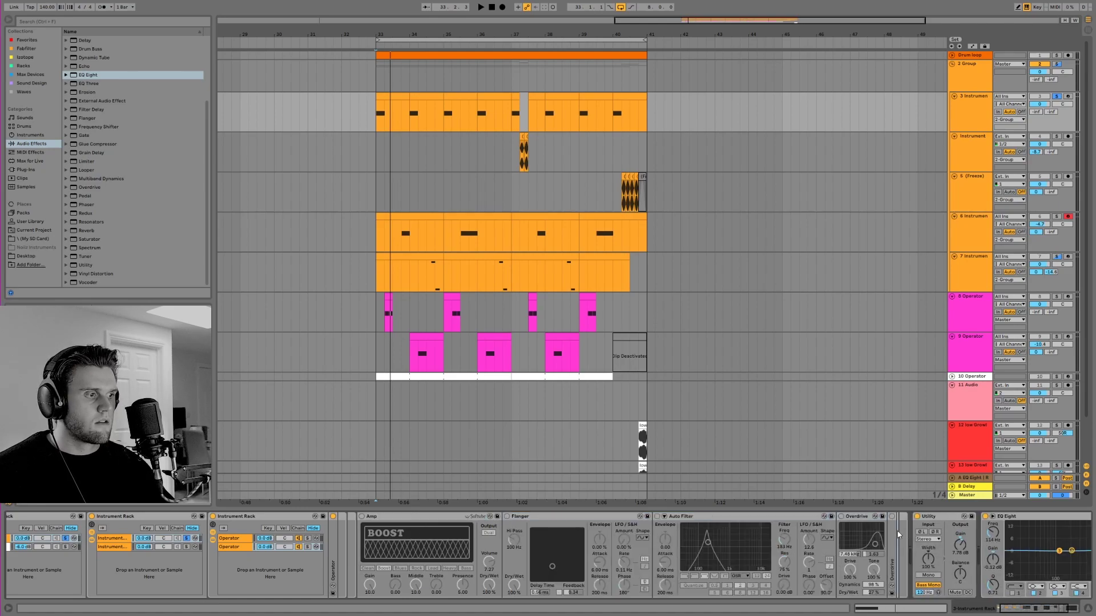
Step: Unsolo the first chain in the second Instrument Rack and compare the sound with the Amp bypassed and active
{"action": "left_click", "coordinate": [356, 523]}
{"action": "key", "text": "space"}
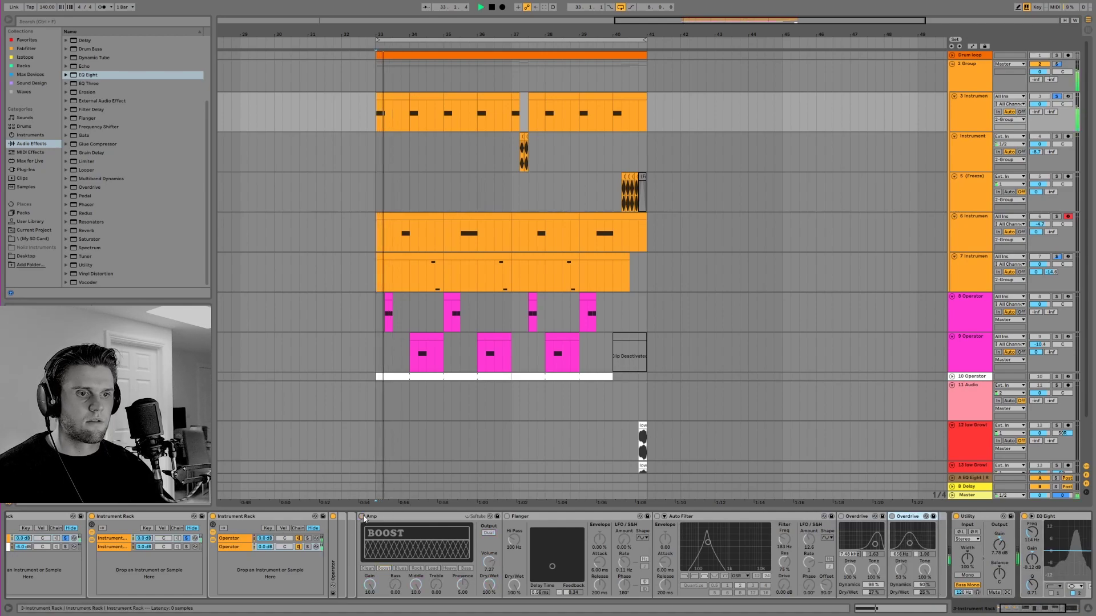
{"action": "left_click", "coordinate": [186, 538]}
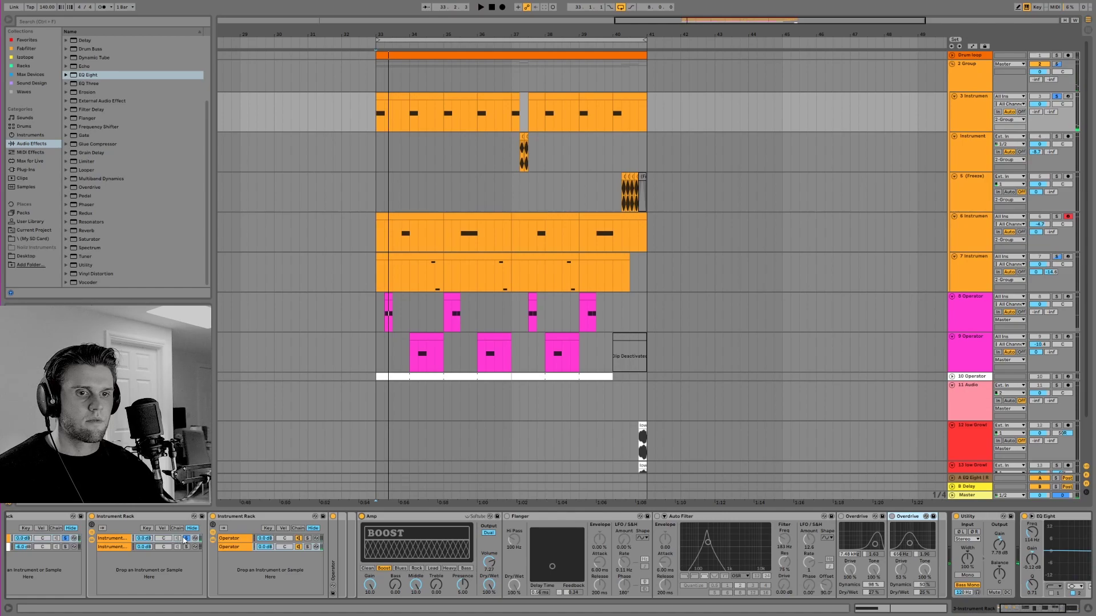
{"action": "left_click", "coordinate": [361, 516]}
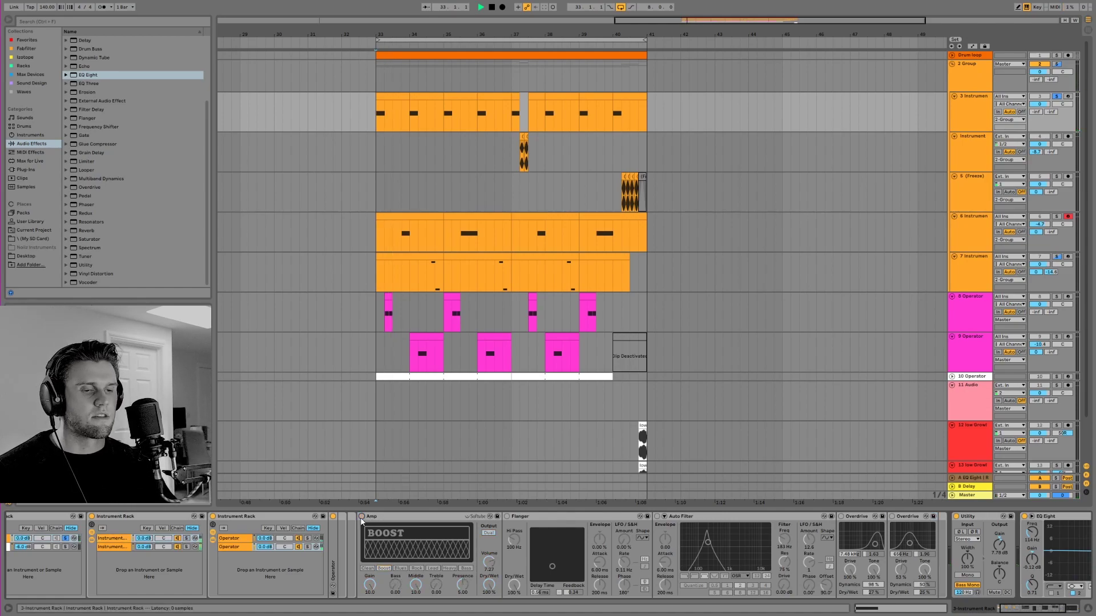
{"action": "left_click", "coordinate": [361, 517]}
Step: Lower the volume of track 3 to -6.4 dB and replay the bass with the Amp switched on and off
{"action": "left_click_drag", "start_coordinate": [1040, 105], "coordinate": [1040, 122]}
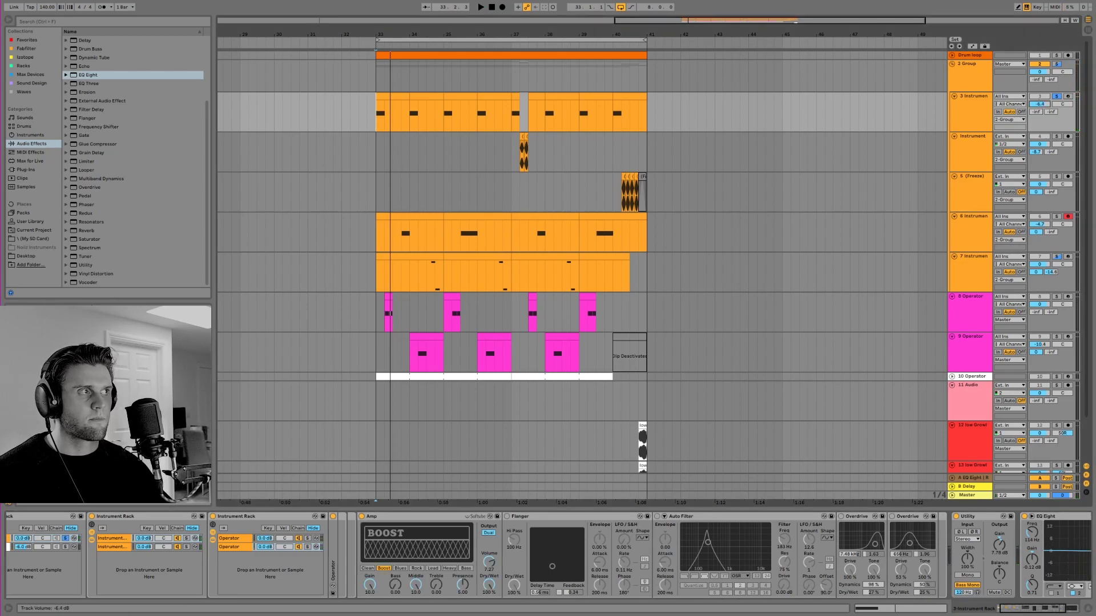
{"action": "key", "text": "space"}
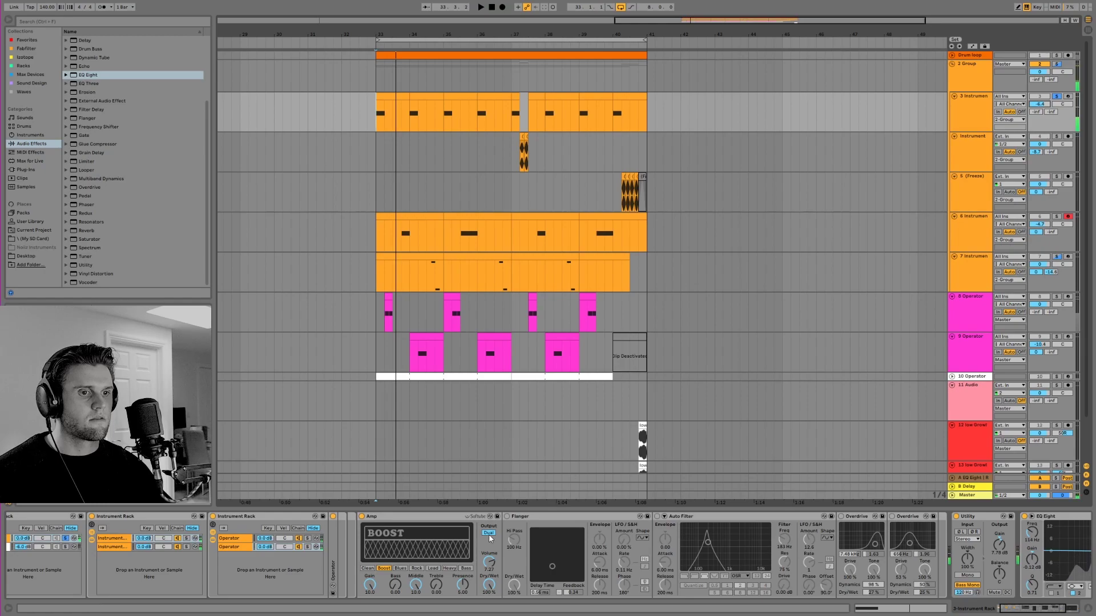
{"action": "left_click", "coordinate": [362, 517]}
{"action": "left_click", "coordinate": [361, 517]}
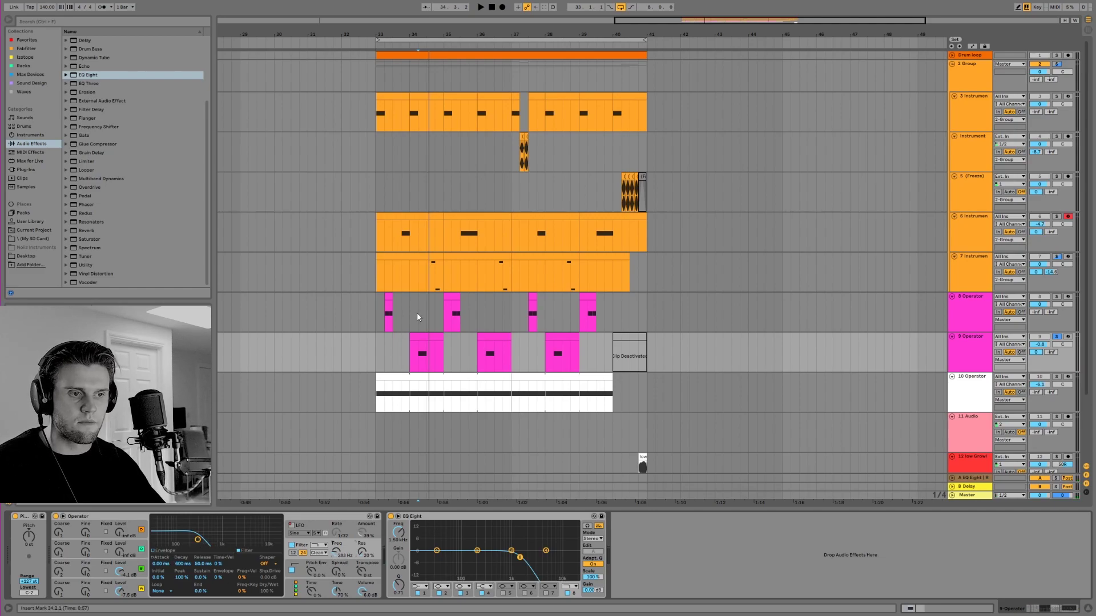
Step: Audition the soloed track 9 Operator in short bursts and sweep its filter frequency up to 1.96 kHz
{"action": "key", "text": "space"}
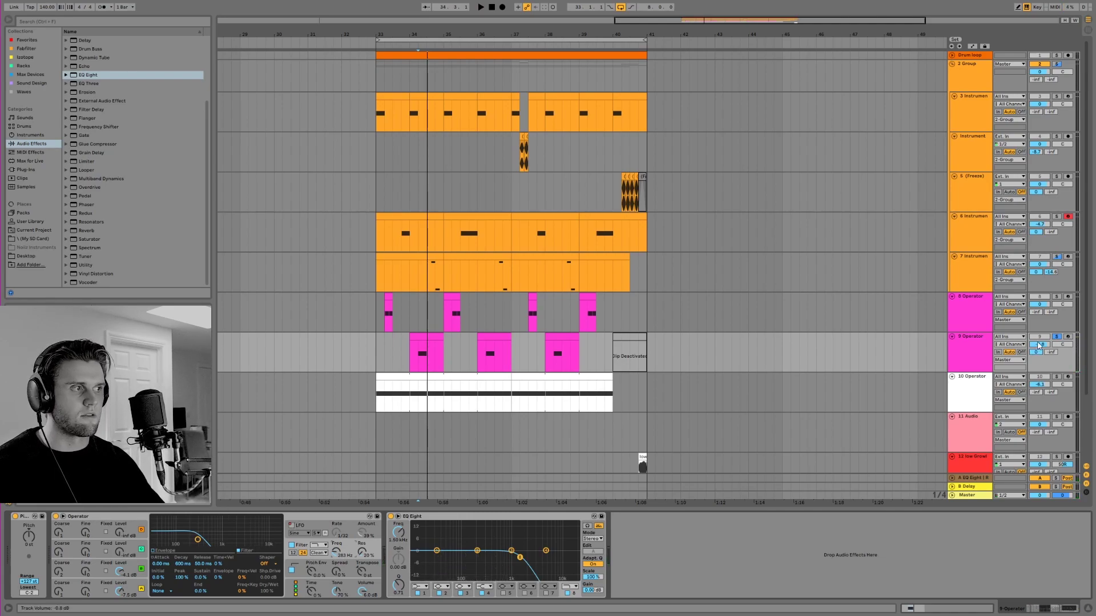
{"action": "key", "text": "space"}
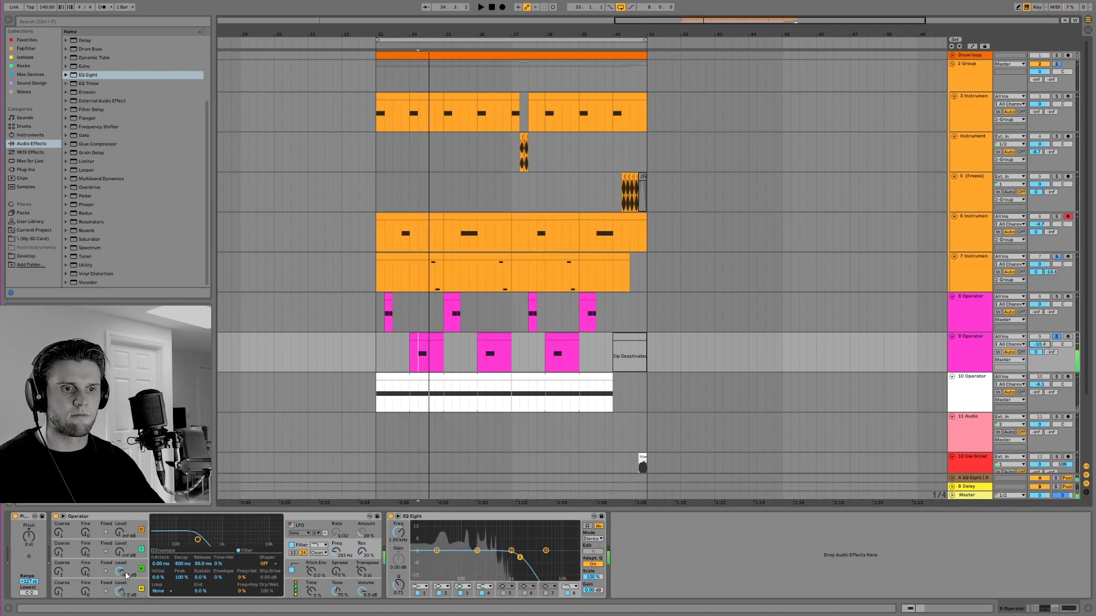
{"action": "key", "text": "space"}
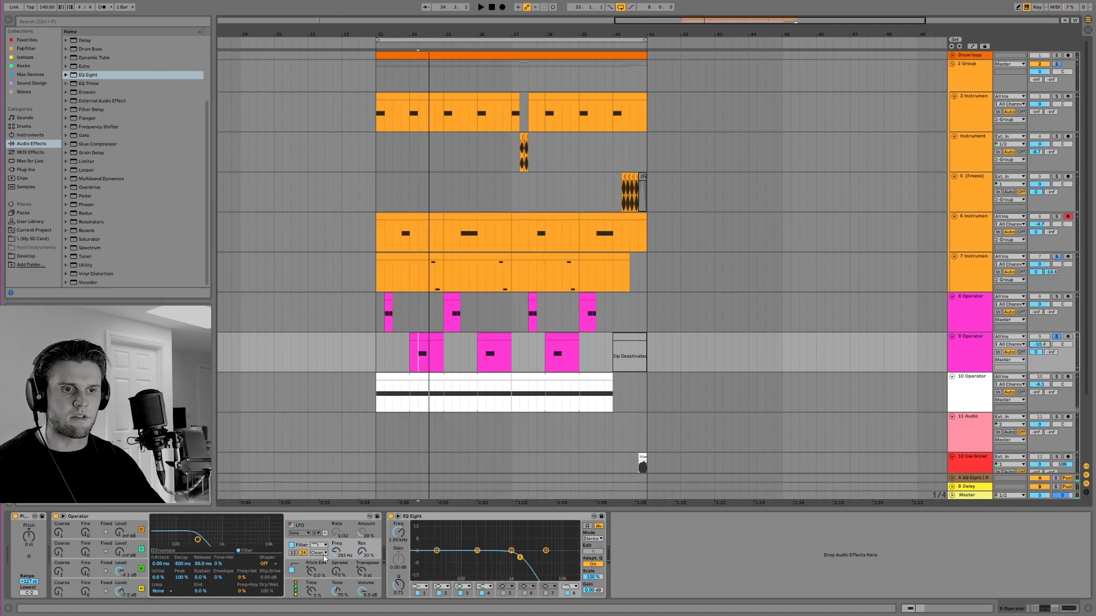
{"action": "key", "text": "space"}
{"action": "left_click_drag", "start_coordinate": [341, 553], "coordinate": [341, 545]}
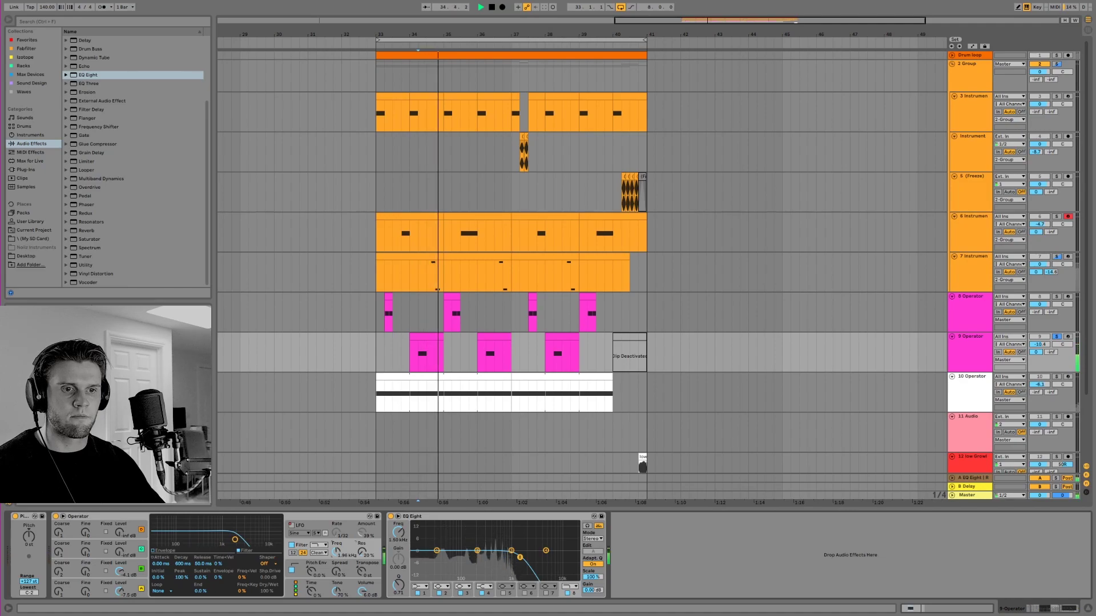
{"action": "key", "text": "space"}
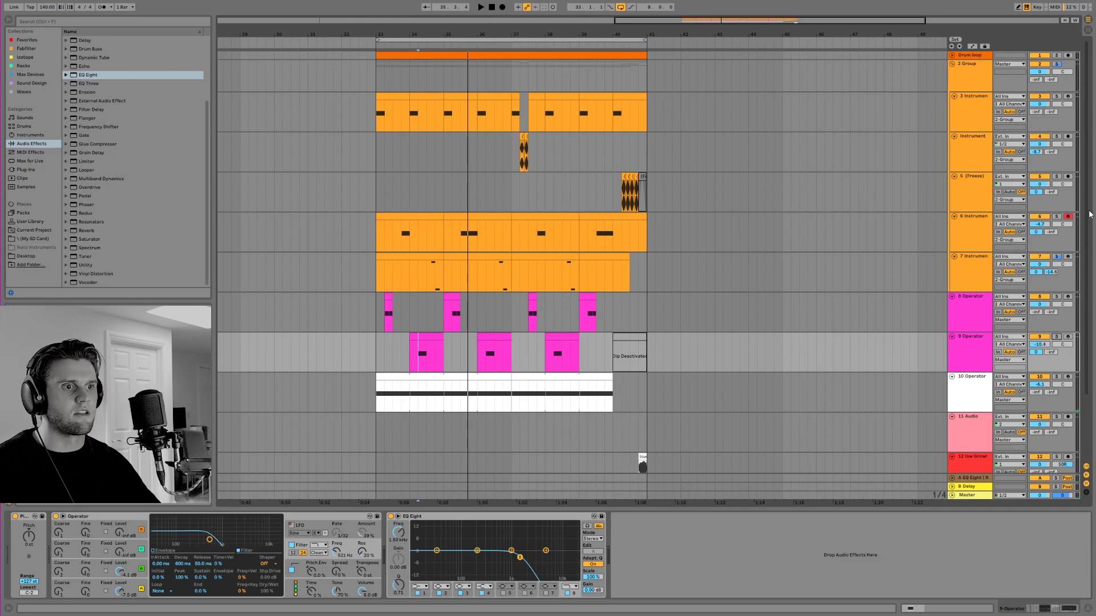
Step: Fold track 10 and select the Operator chain in the first Instrument Rack of track 3
{"action": "left_click", "coordinate": [952, 376]}
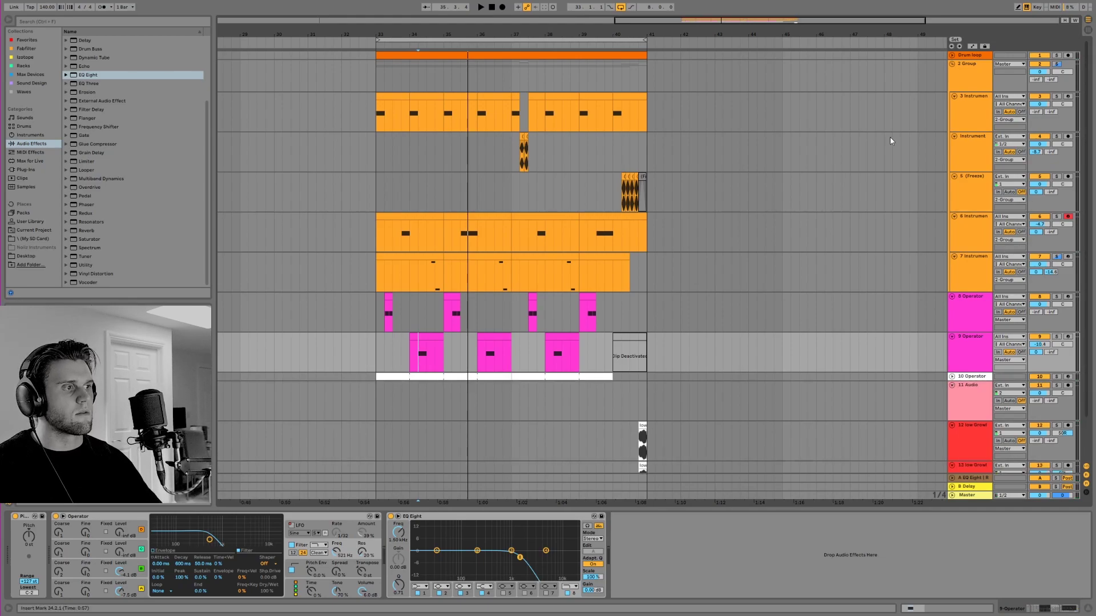
{"action": "left_click", "coordinate": [375, 122]}
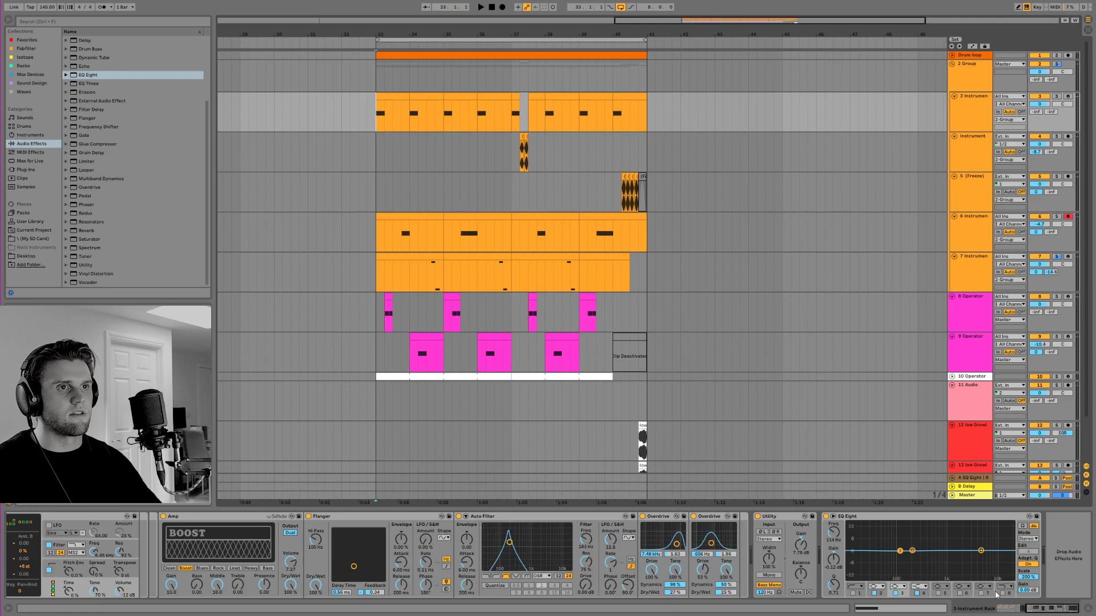
{"action": "left_click", "coordinate": [974, 610]}
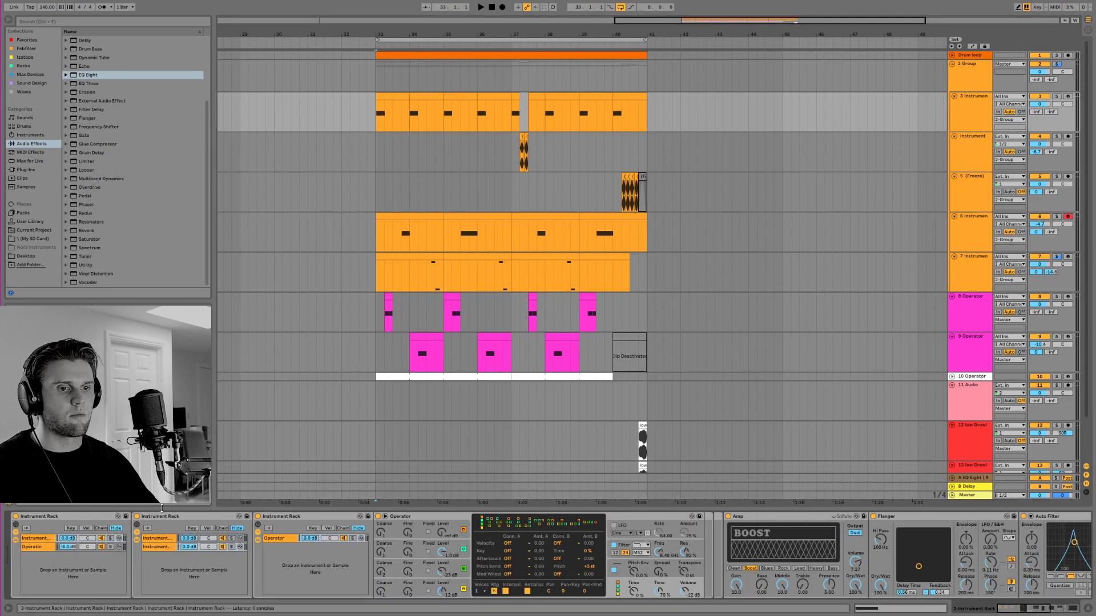
{"action": "left_click", "coordinate": [35, 548]}
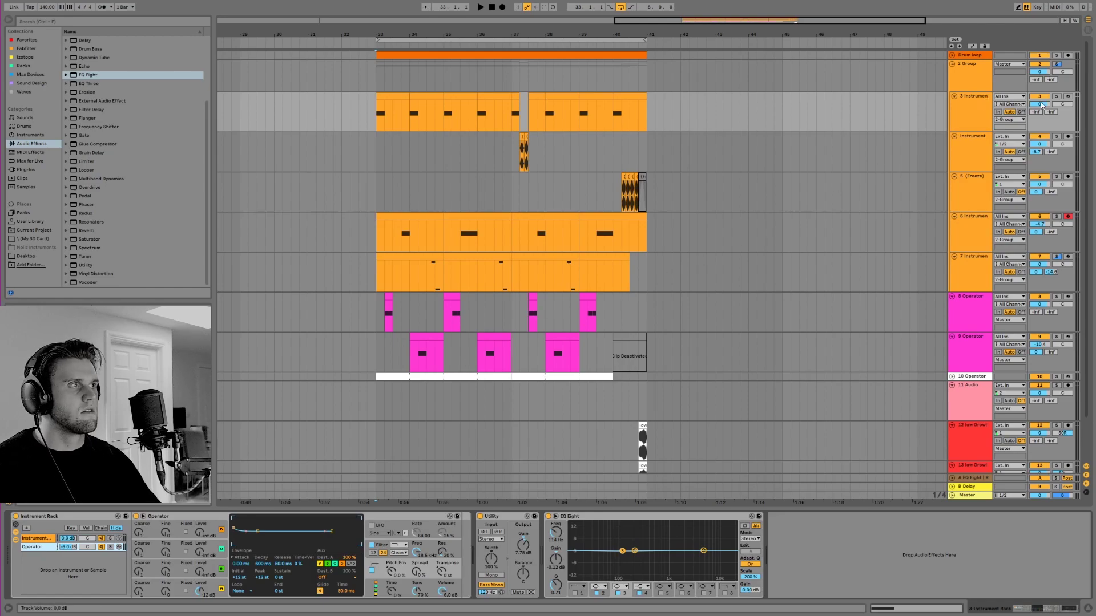
Step: Check the device chain on track 6, then return to the start of the clips on track 3
{"action": "left_click", "coordinate": [401, 235]}
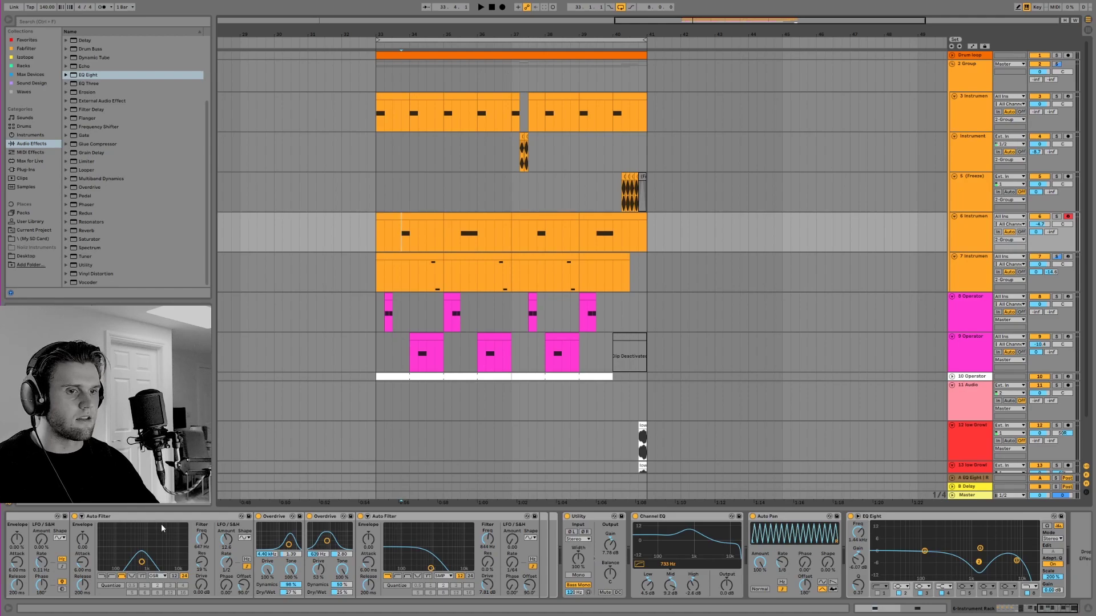
{"action": "left_click", "coordinate": [370, 112]}
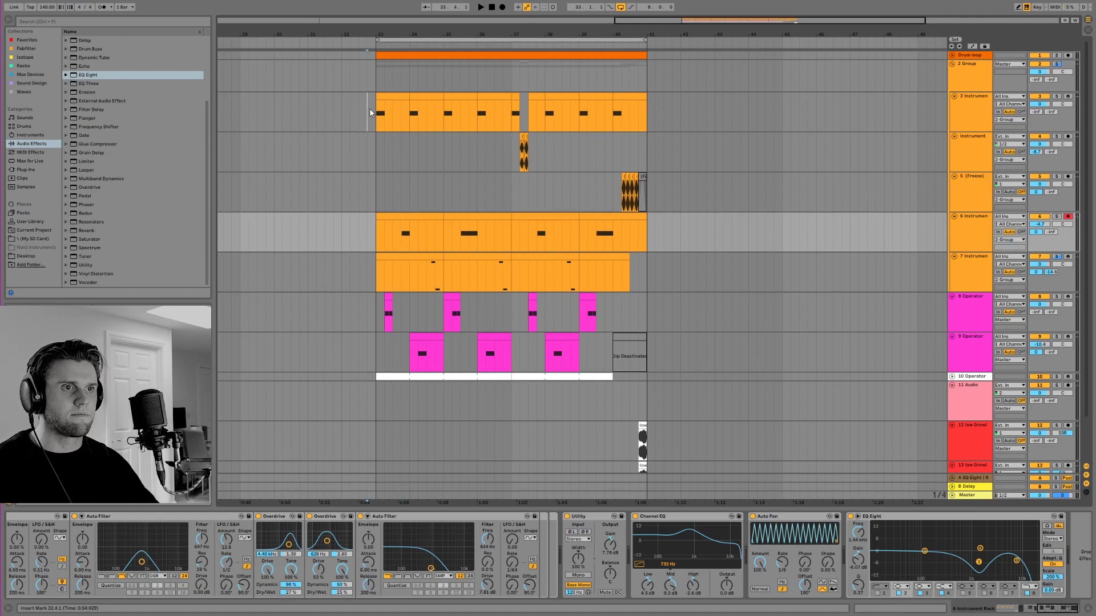
{"action": "left_click", "coordinate": [375, 112]}
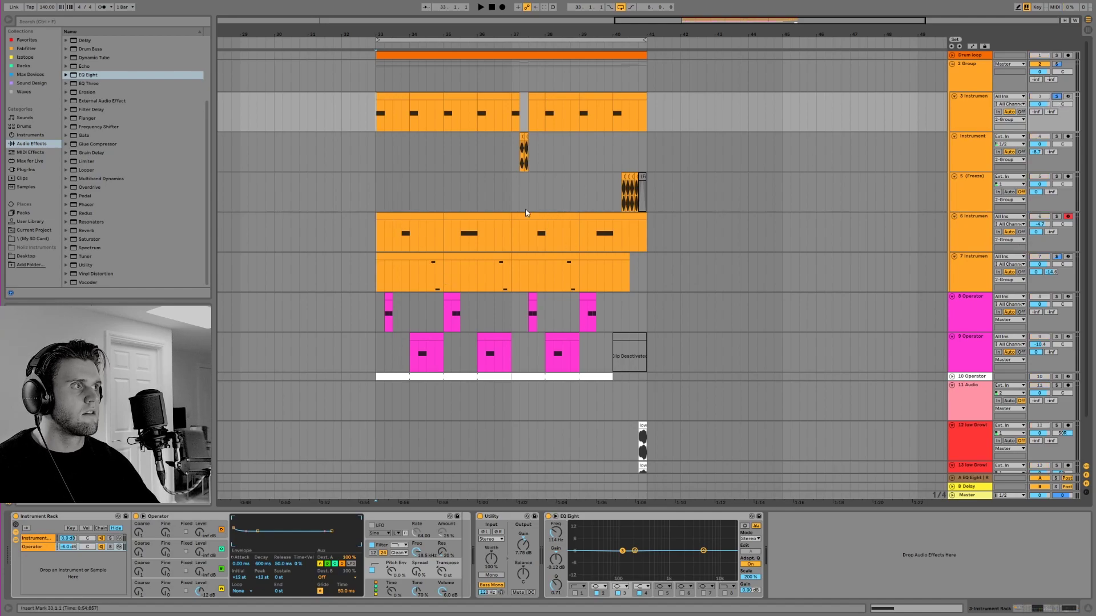
Step: Rename the Operator chain in the first Instrument Rack as Sub and display its Operator's oscillator A settings
{"action": "left_click", "coordinate": [51, 549]}
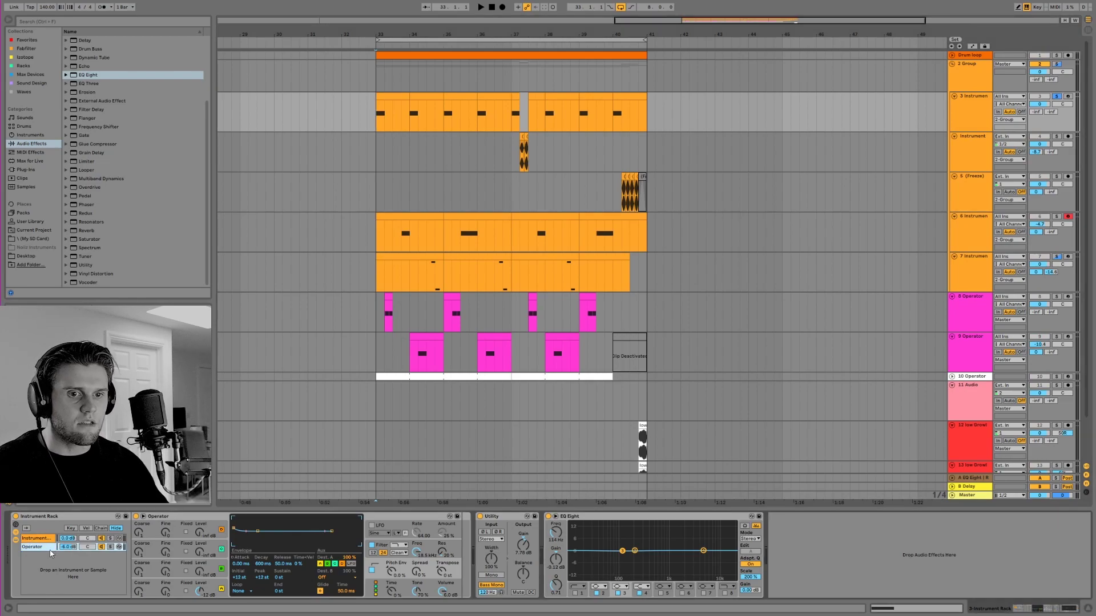
{"action": "right_click", "coordinate": [51, 549]}
{"action": "left_click", "coordinate": [44, 552]}
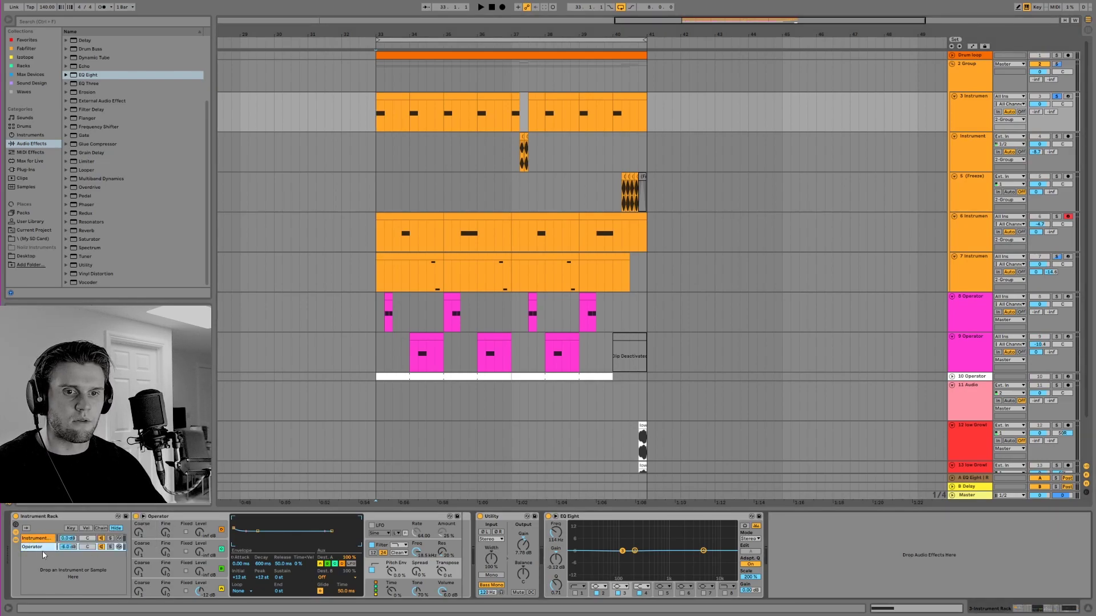
{"action": "type", "text": "Sub"}
{"action": "key", "text": "Return"}
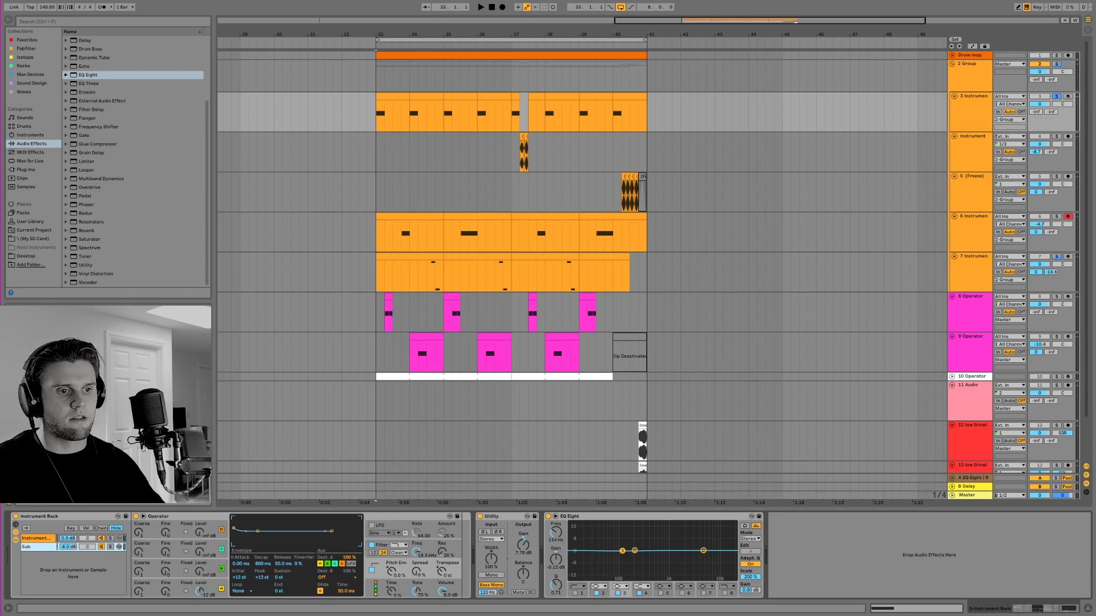
{"action": "left_click", "coordinate": [171, 531]}
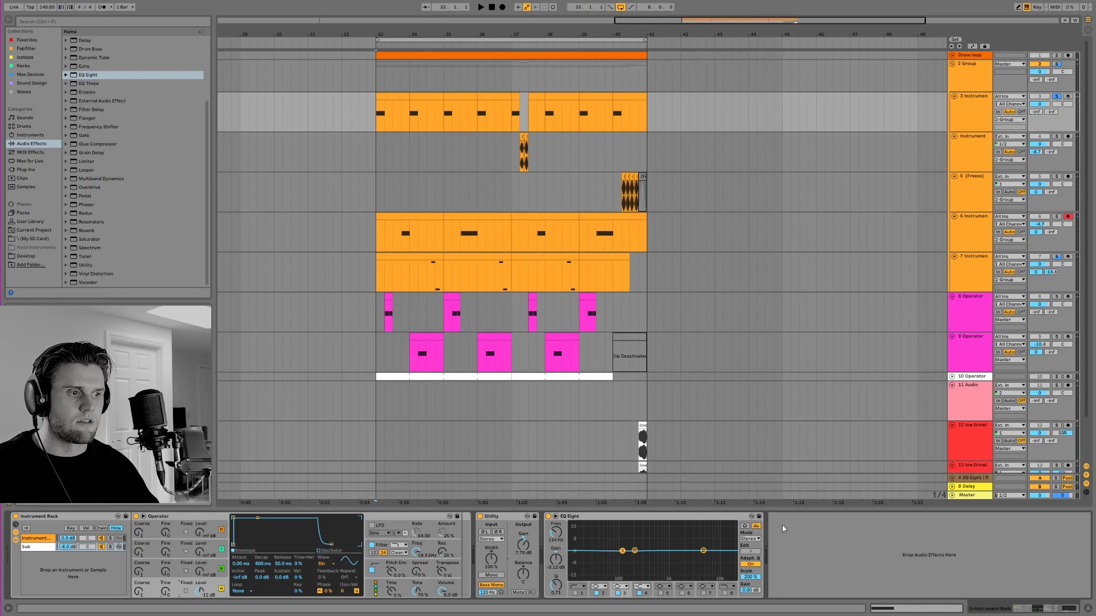
Step: Solo the Instrument chain above Sub in the first Instrument Rack and play the bass briefly
{"action": "left_click", "coordinate": [97, 539]}
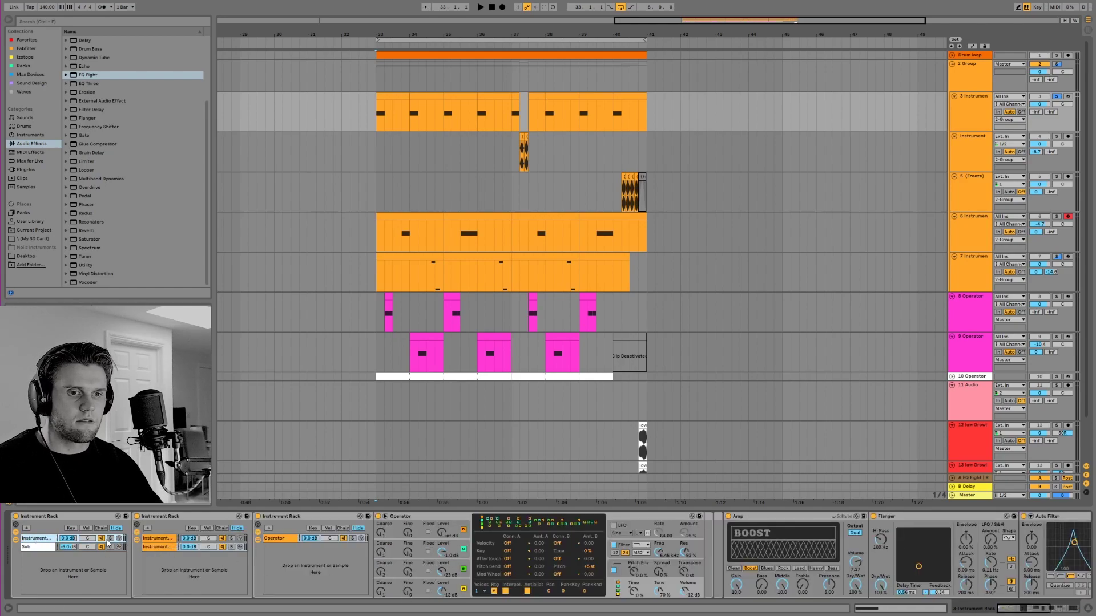
{"action": "left_click", "coordinate": [110, 539]}
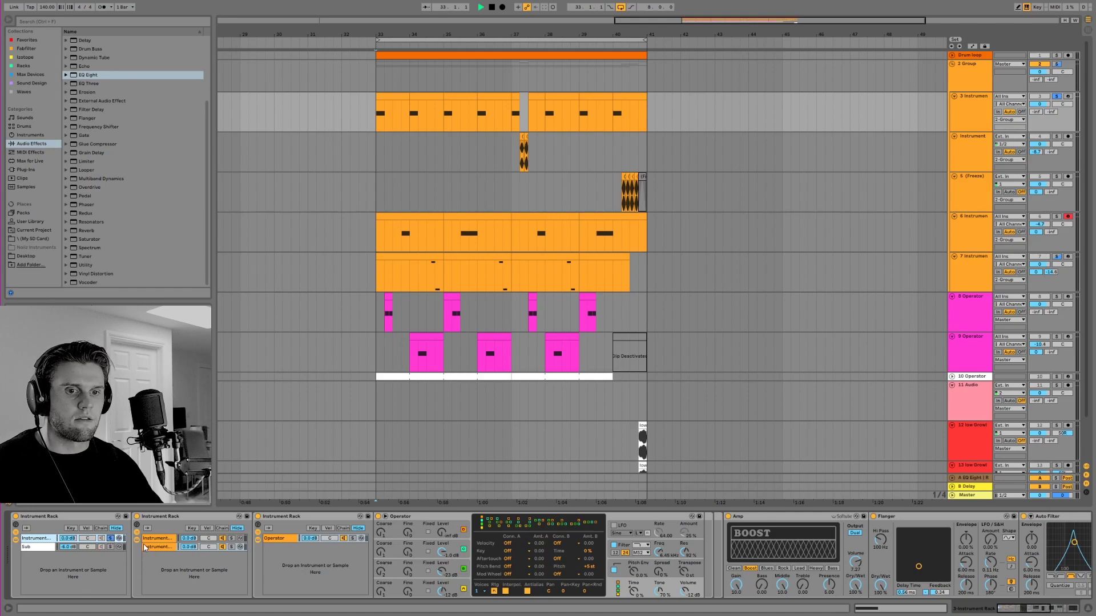
{"action": "key", "text": "space"}
{"action": "key", "text": "space"}
{"action": "key", "text": "space"}
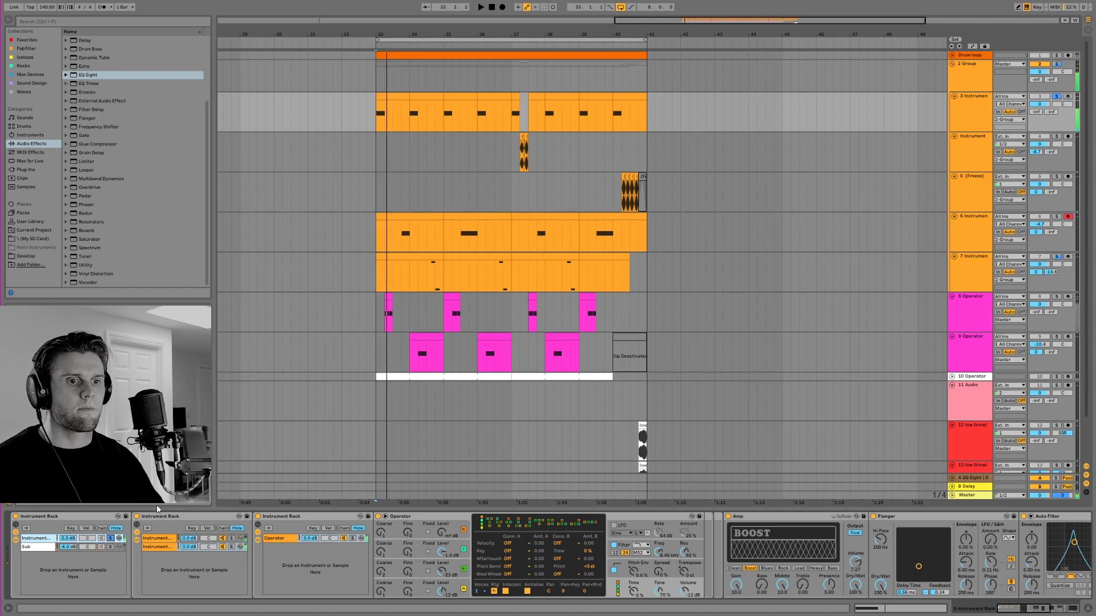
Step: Compare the contents of the two Instrument chains in the second Instrument Rack, switching between the upper and lower chains
{"action": "left_click", "coordinate": [147, 548]}
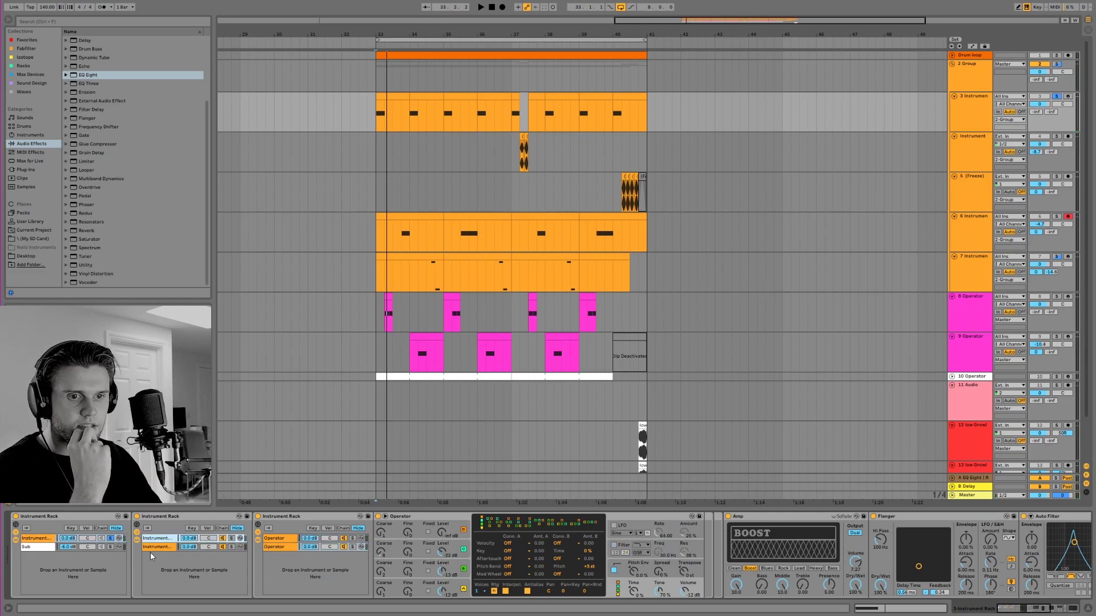
{"action": "left_click", "coordinate": [150, 539]}
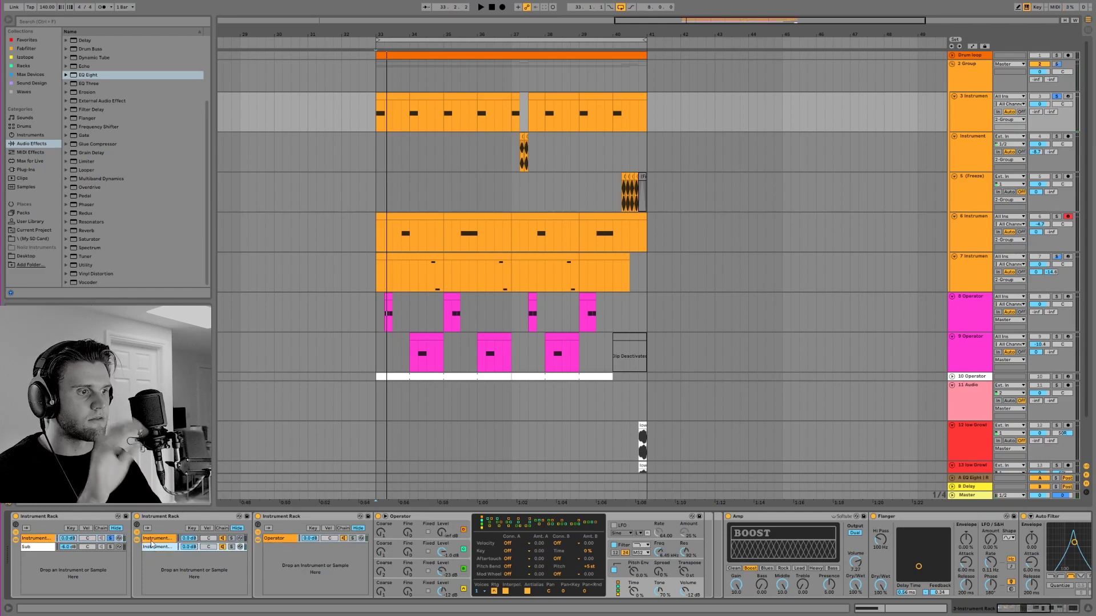
{"action": "left_click", "coordinate": [151, 548]}
{"action": "left_click", "coordinate": [154, 540]}
{"action": "left_click", "coordinate": [155, 544]}
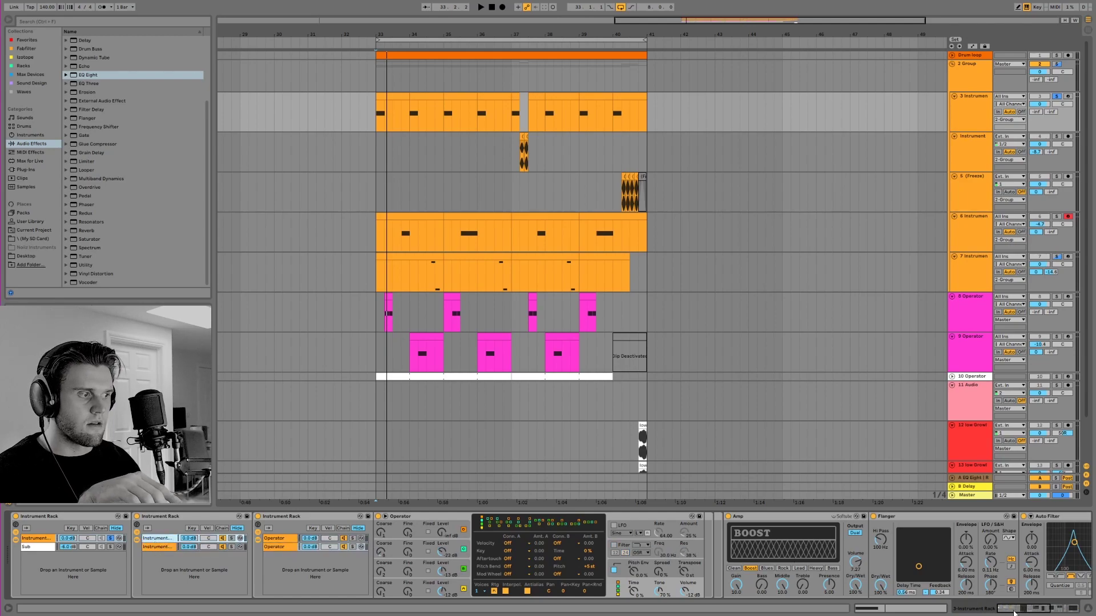
{"action": "scroll", "coordinate": [1007, 614], "scroll_direction": "right", "scroll_amount": 3}
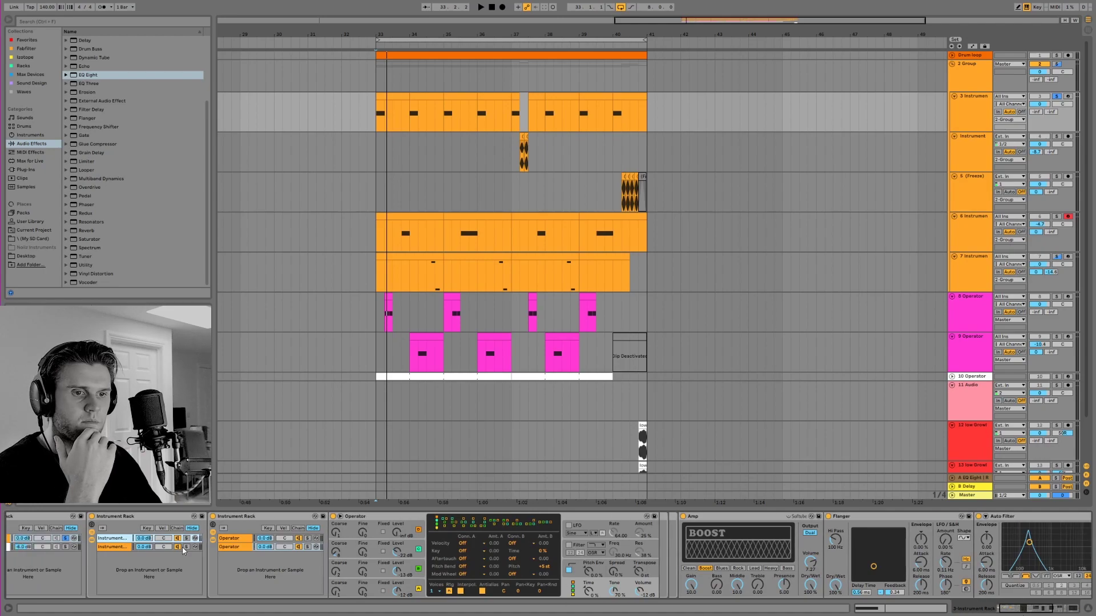
{"action": "left_click", "coordinate": [114, 546]}
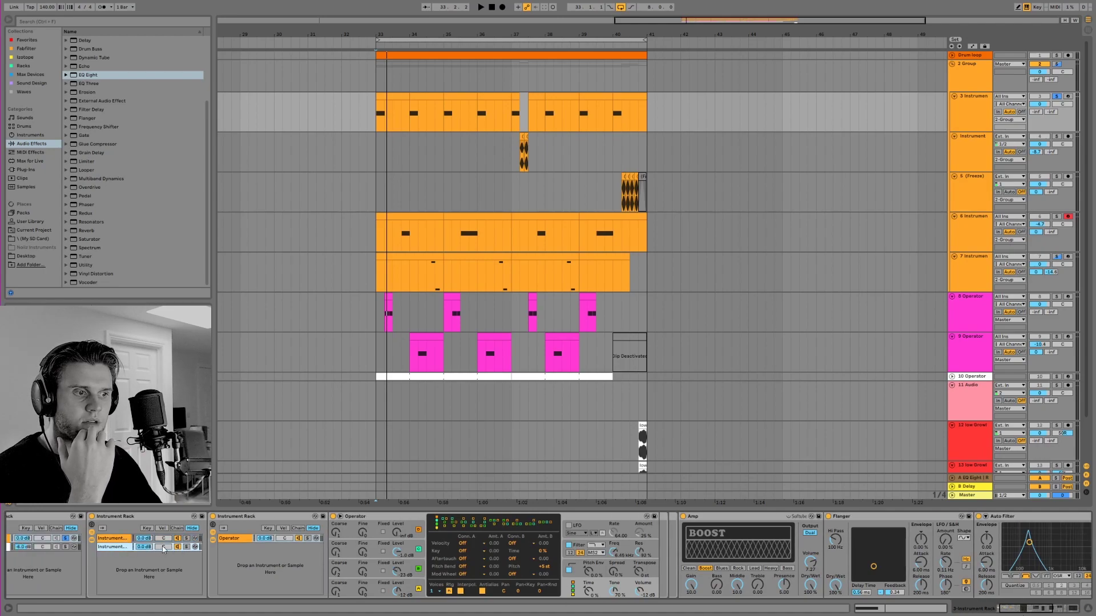
Step: Solo the lower Instrument chain in the second Instrument Rack, play it briefly and inspect its Operator's oscillator settings
{"action": "left_click", "coordinate": [186, 547]}
{"action": "left_click", "coordinate": [391, 595]}
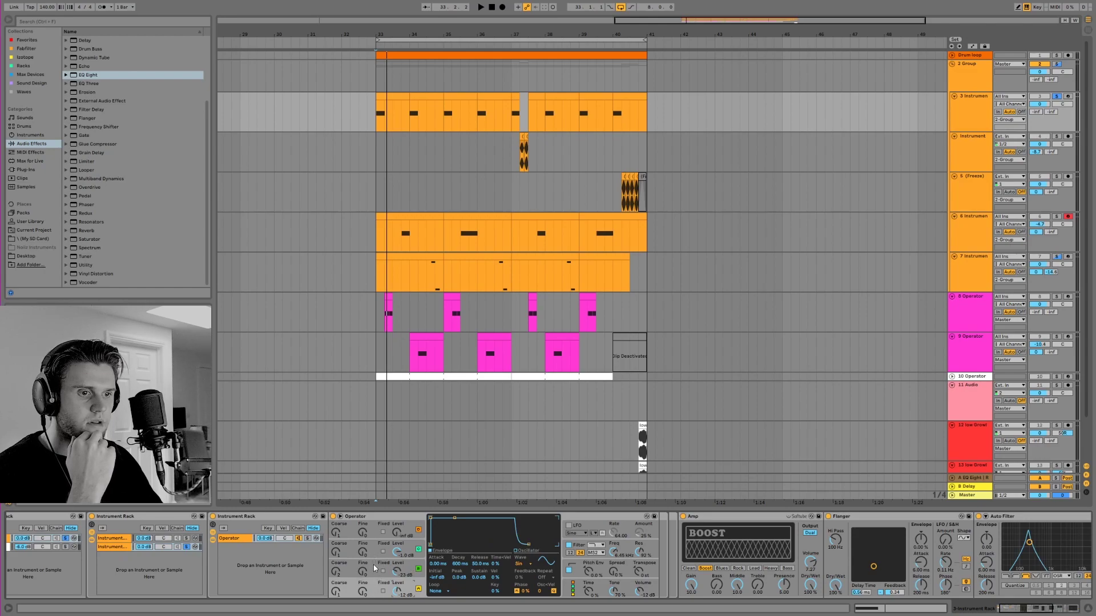
{"action": "key", "text": "space"}
{"action": "key", "text": "space"}
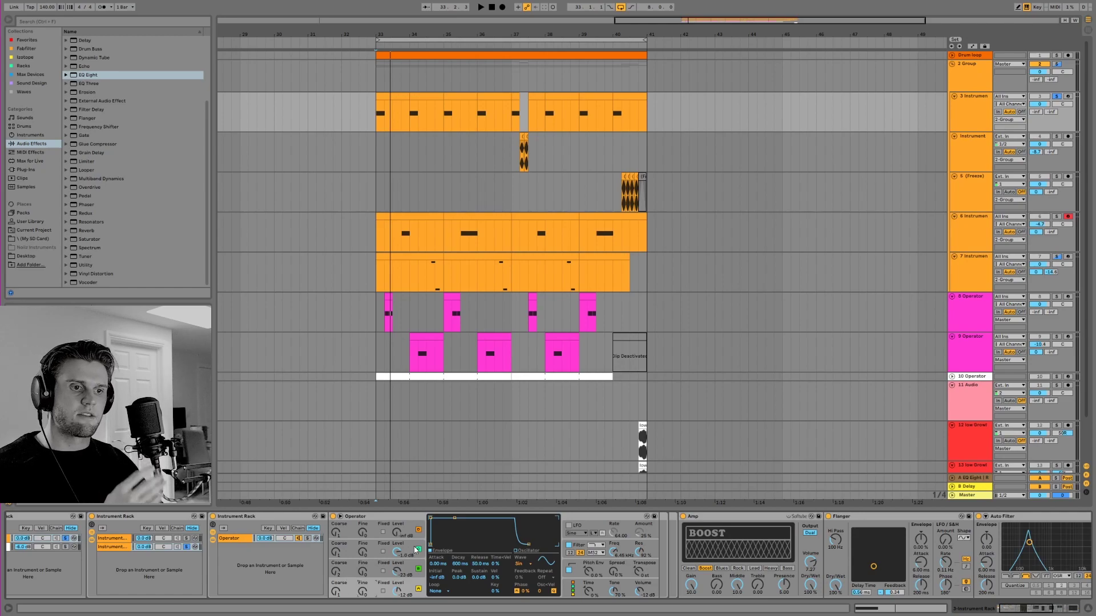
{"action": "left_click", "coordinate": [360, 589]}
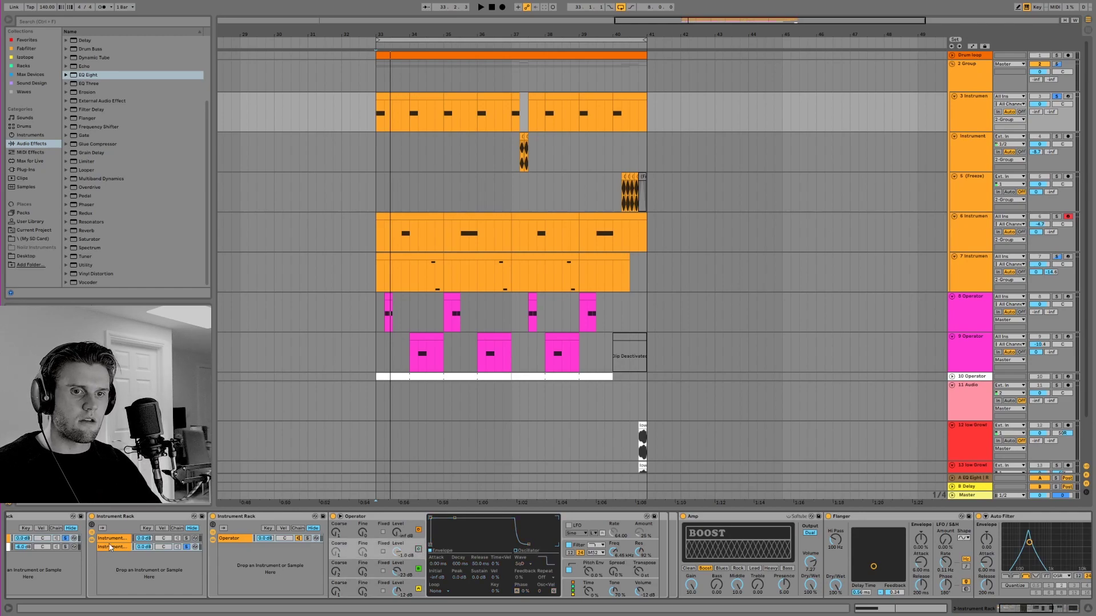
Step: Play the bass from the start of track 3's clips and adjust the level of the Operator's oscillator B
{"action": "left_click", "coordinate": [387, 320]}
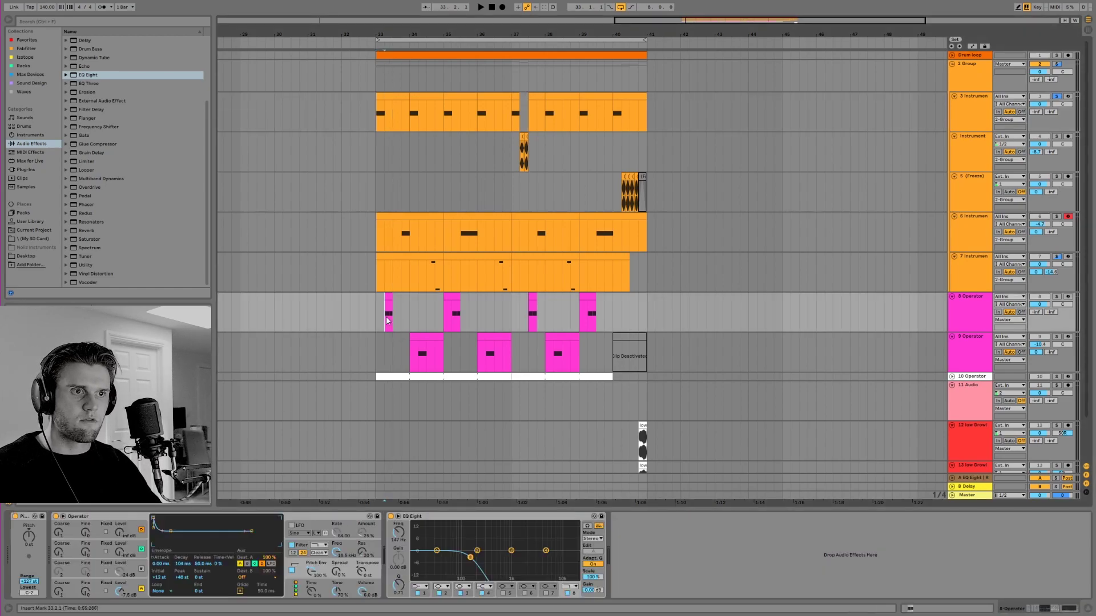
{"action": "left_click", "coordinate": [370, 347]}
{"action": "left_click", "coordinate": [392, 191]}
{"action": "left_click", "coordinate": [393, 114]}
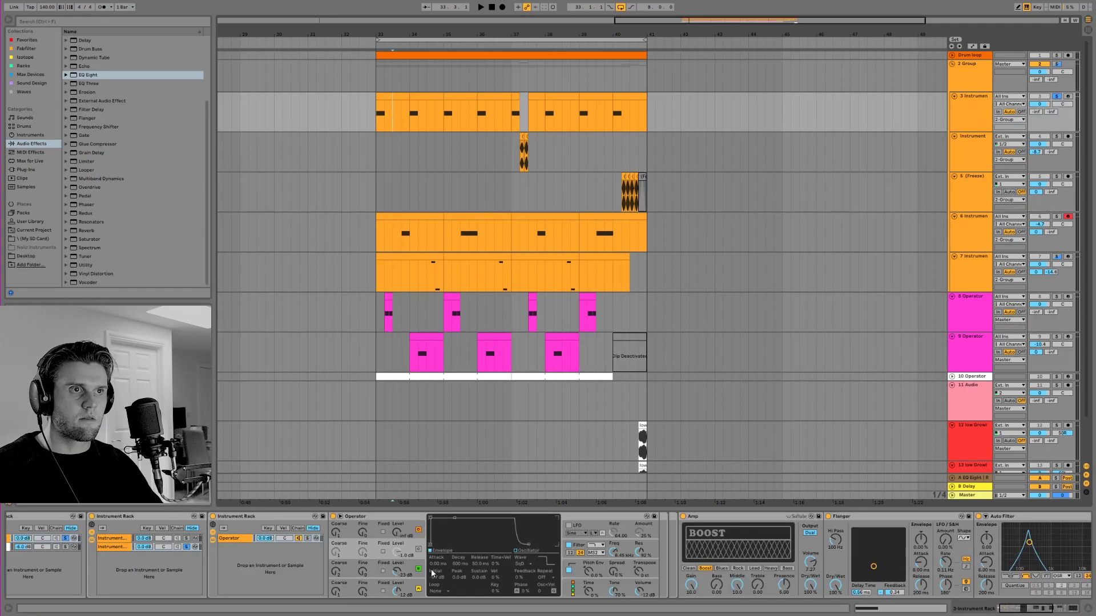
{"action": "key", "text": "space"}
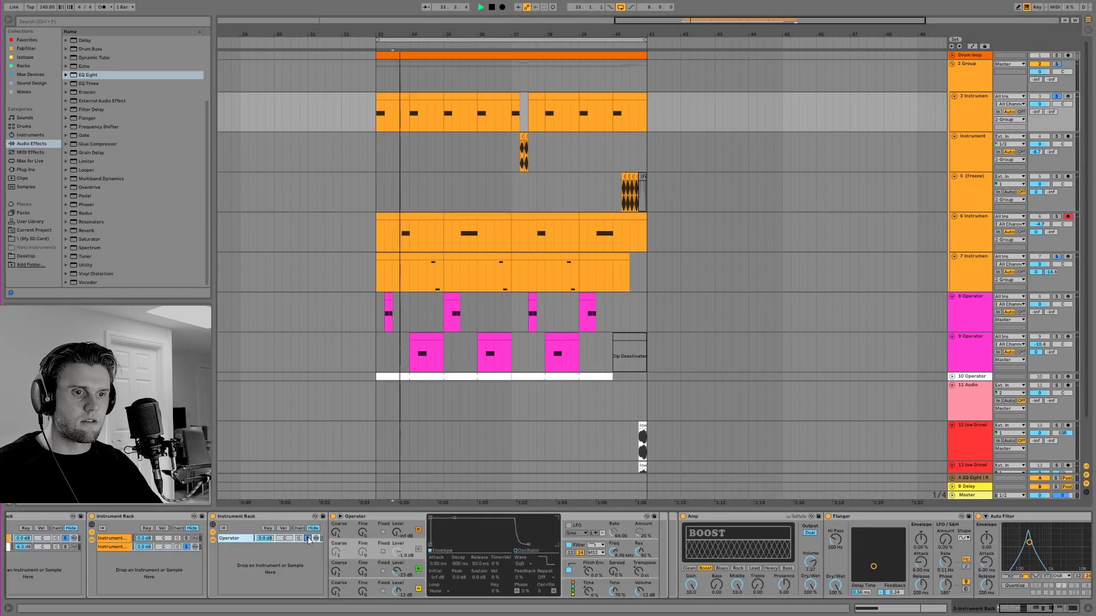
{"action": "left_click", "coordinate": [381, 114]}
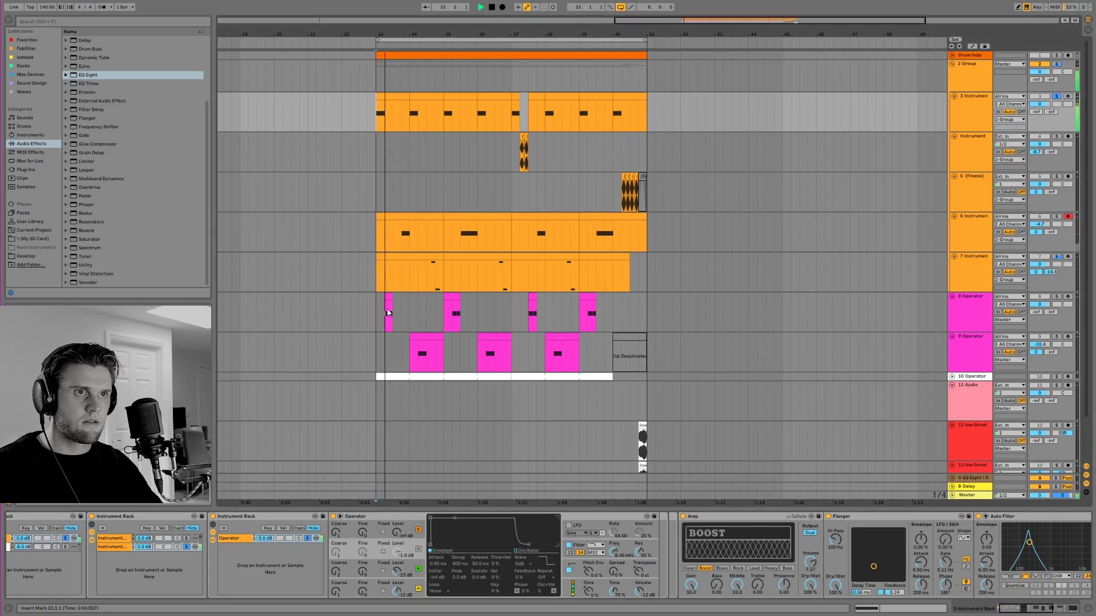
{"action": "left_click_drag", "start_coordinate": [406, 574], "coordinate": [410, 583]}
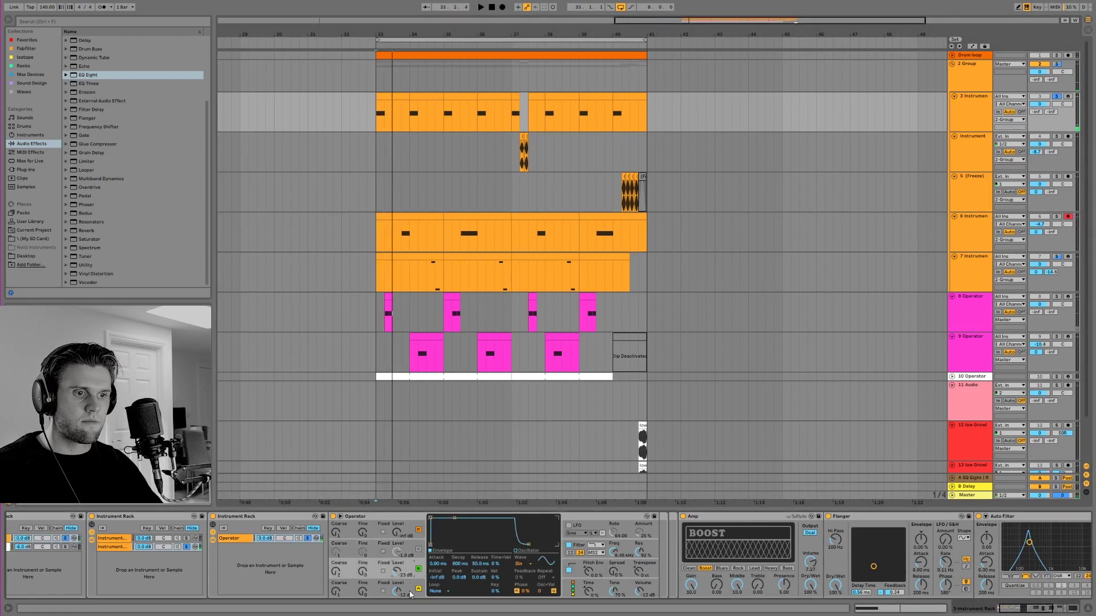
Step: Bypass and fold the Amp, Flanger, Auto Filter and both Overdrive devices after the Operator
{"action": "left_click", "coordinate": [683, 516]}
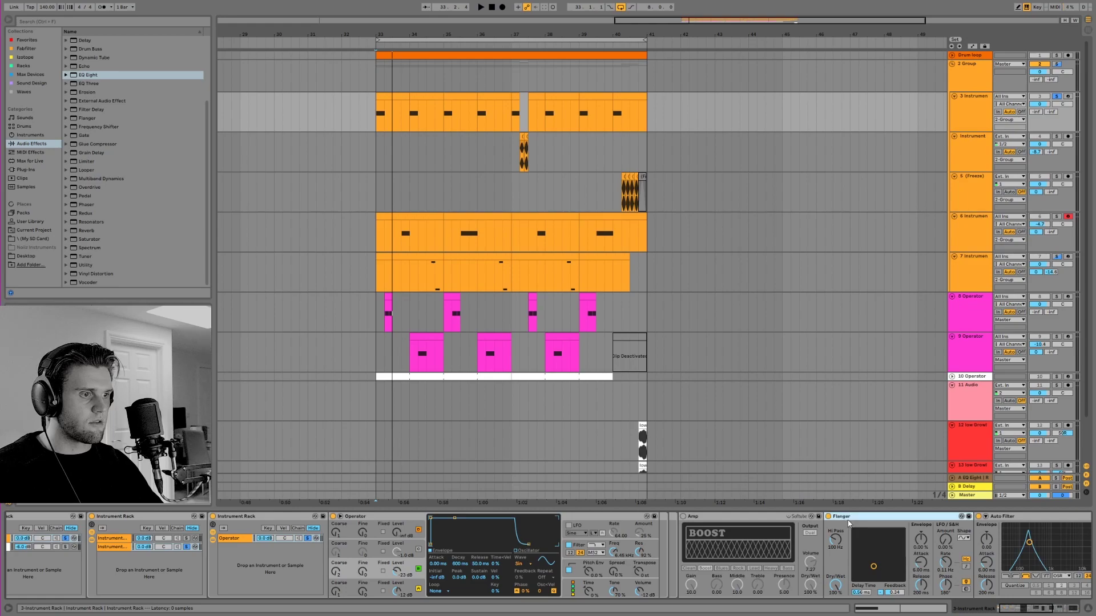
{"action": "double_click", "coordinate": [890, 516]}
{"action": "double_click", "coordinate": [760, 517]}
{"action": "double_click", "coordinate": [743, 517]}
{"action": "double_click", "coordinate": [742, 517]}
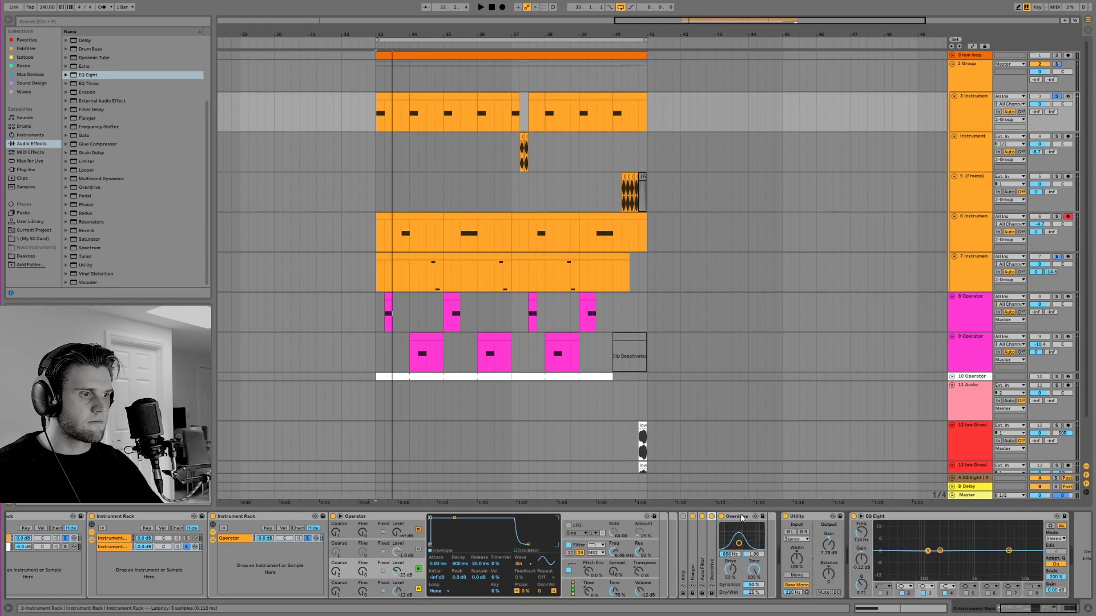
{"action": "double_click", "coordinate": [738, 517]}
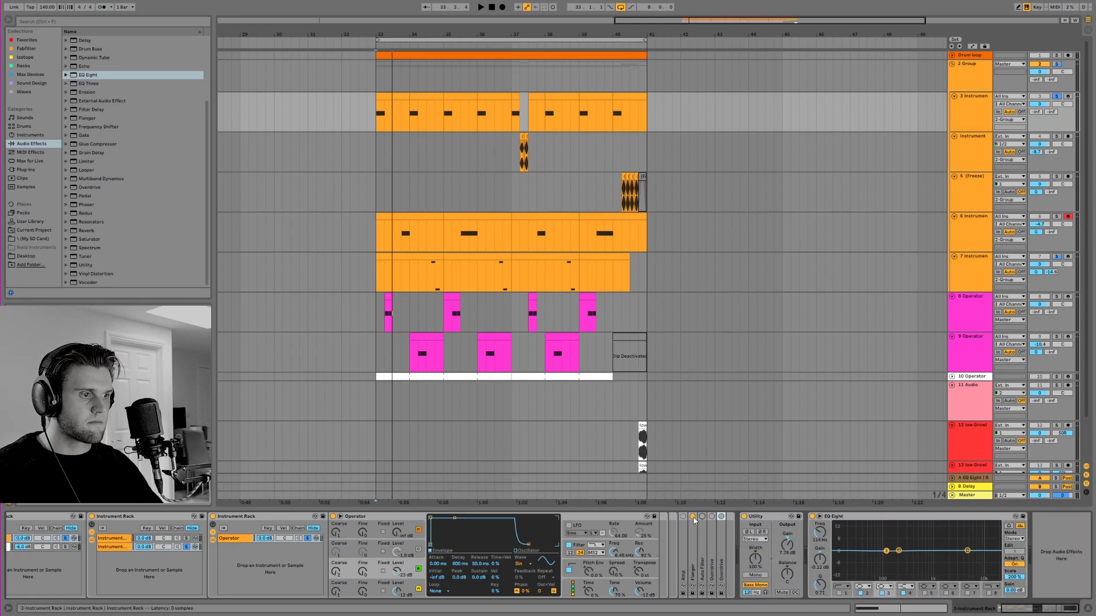
Step: Audition the bass without effects, adjusting the Operator's oscillator B level and turning on oscillator C
{"action": "key", "text": "space"}
{"action": "key", "text": "space"}
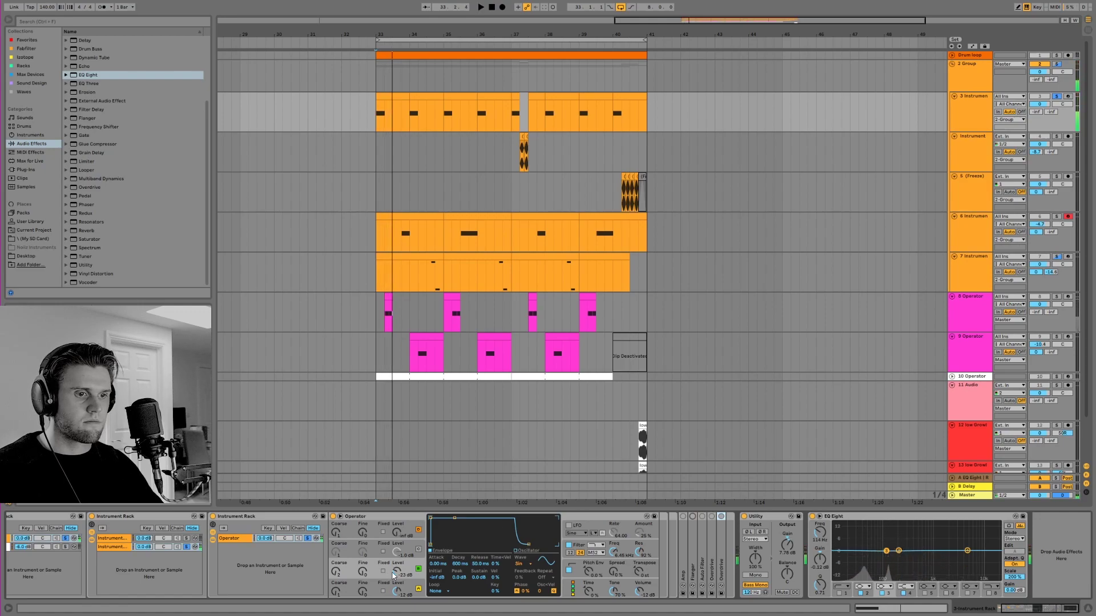
{"action": "left_click_drag", "start_coordinate": [404, 572], "coordinate": [411, 578]}
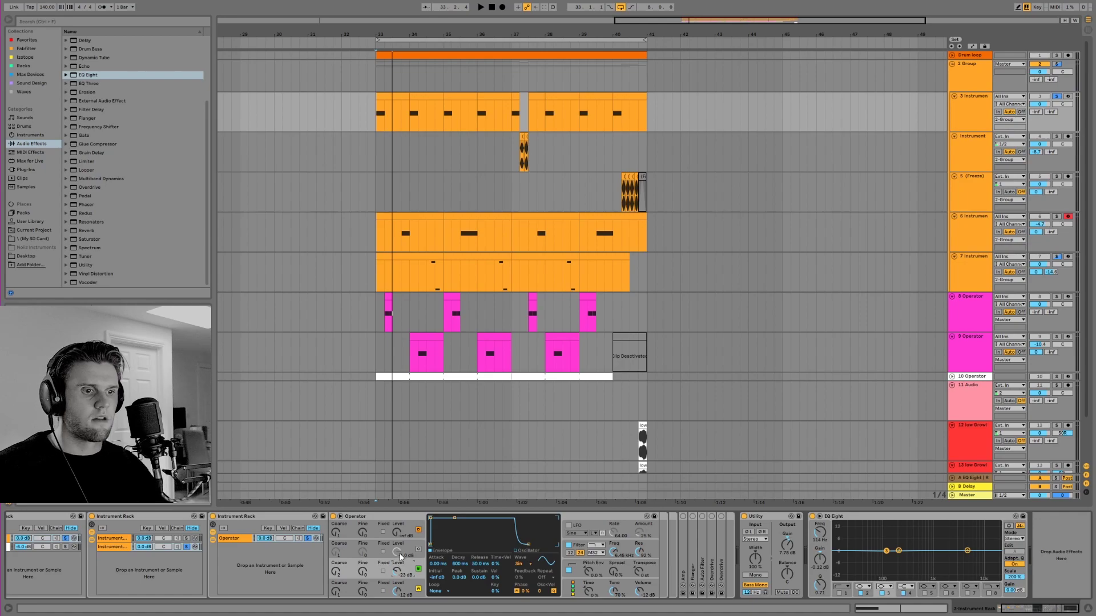
{"action": "left_click", "coordinate": [418, 552]}
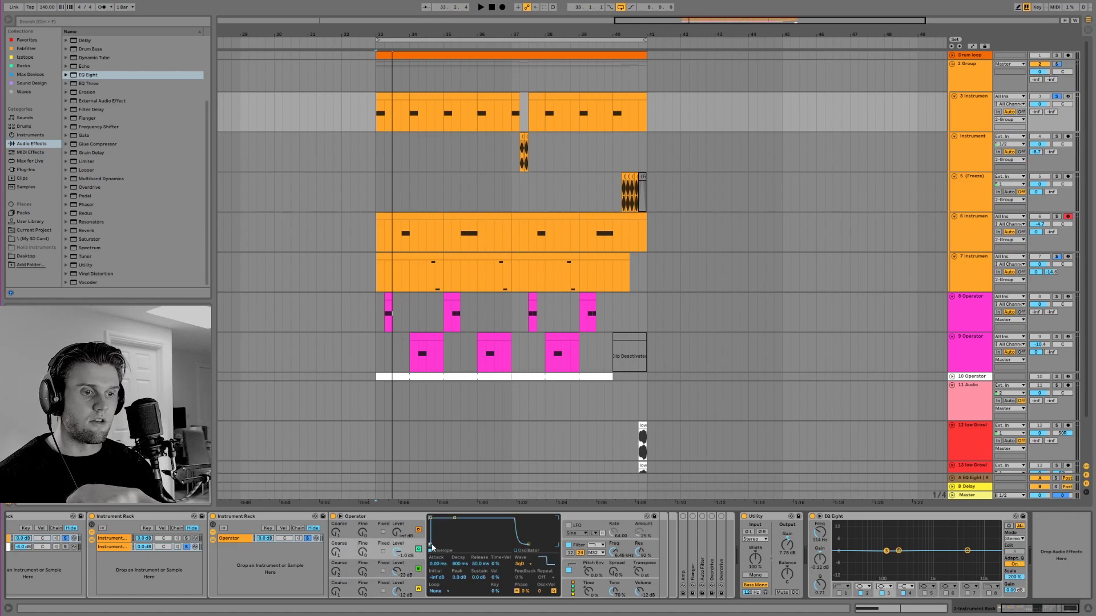
{"action": "left_click", "coordinate": [336, 573]}
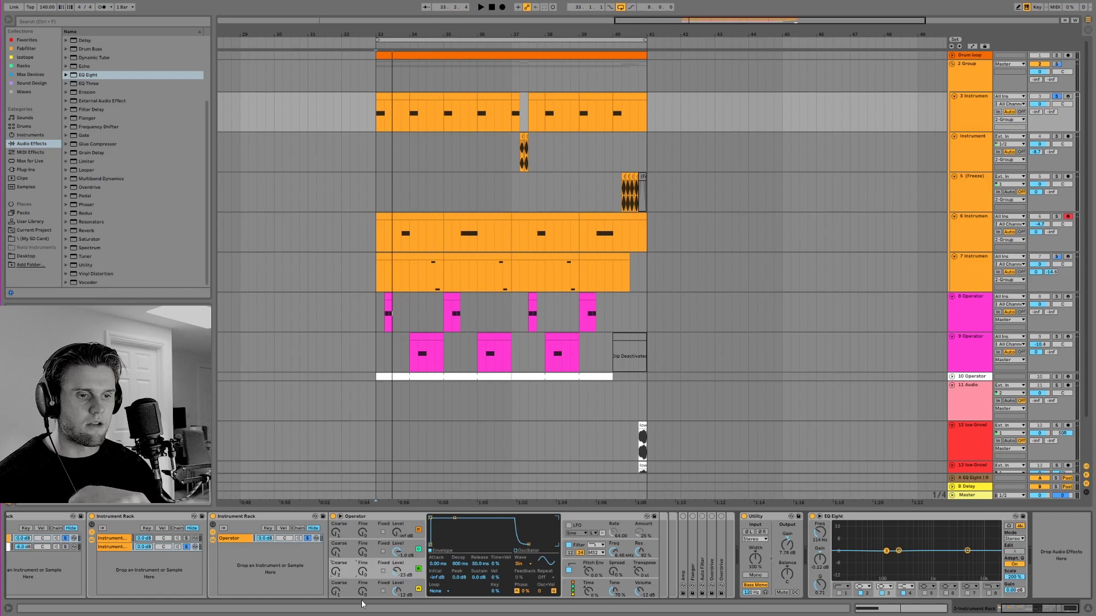
{"action": "key", "text": "space"}
{"action": "key", "text": "space"}
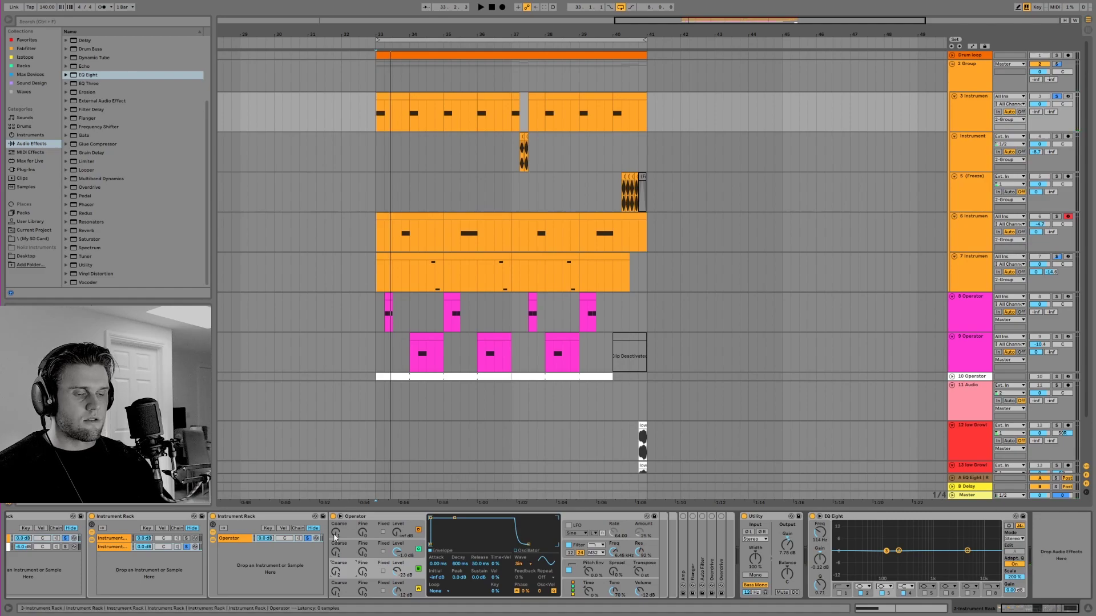
Step: Display the Operator's filter settings, then unsolo the lower Instrument chain in the second Instrument Rack
{"action": "left_click", "coordinate": [307, 539]}
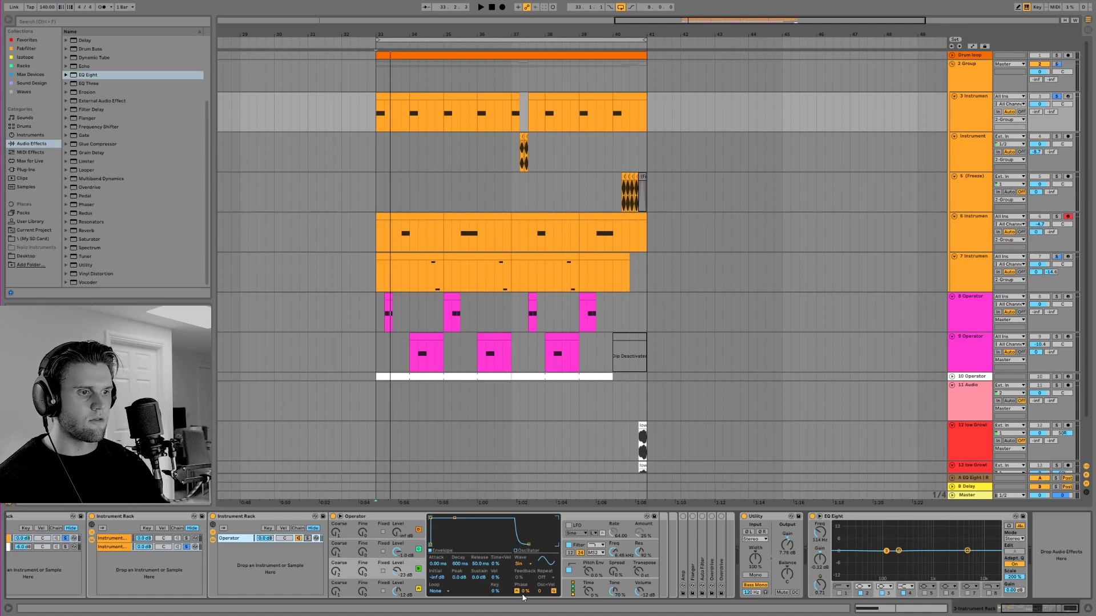
{"action": "left_click", "coordinate": [629, 544]}
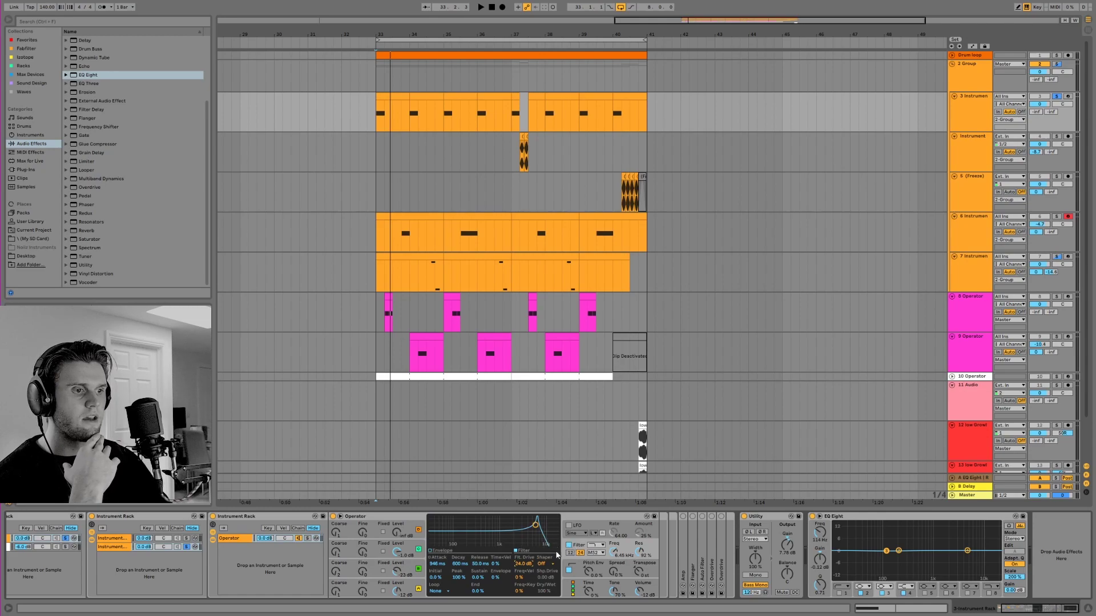
{"action": "left_click", "coordinate": [187, 547]}
{"action": "left_click", "coordinate": [159, 548]}
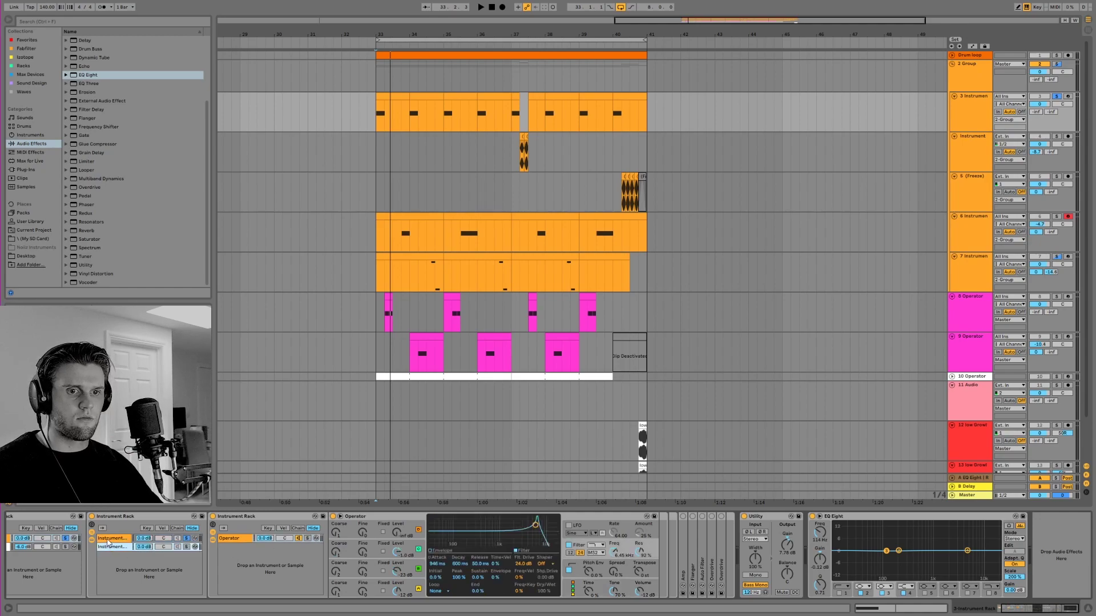
Step: Open the upper Instrument chain in the second Instrument Rack and audition its two Operator chains
{"action": "left_click", "coordinate": [117, 539]}
{"action": "left_click", "coordinate": [120, 545]}
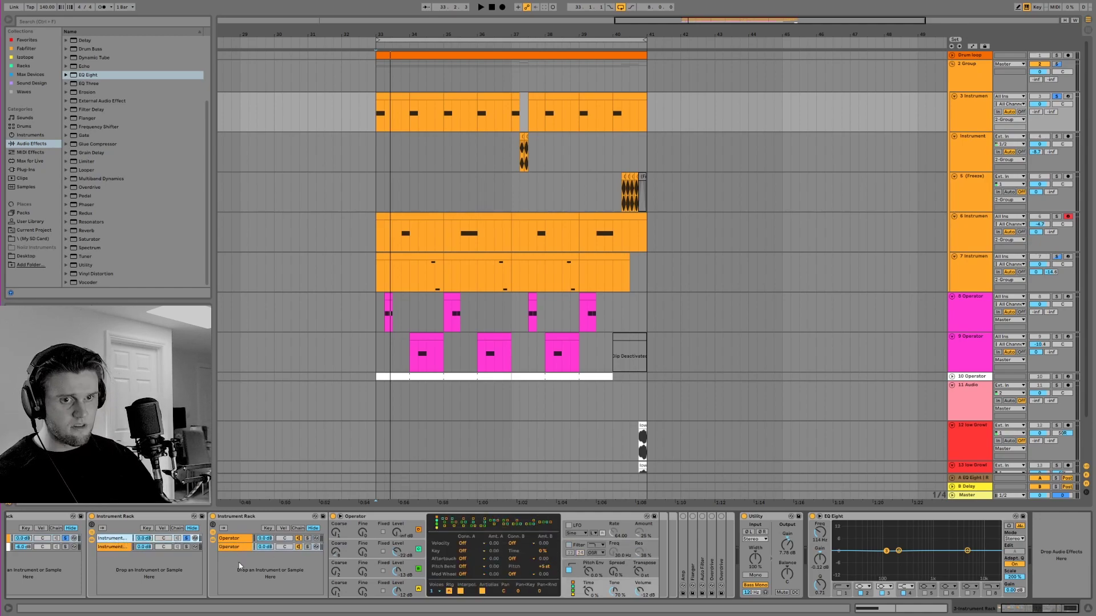
{"action": "left_click", "coordinate": [243, 540]}
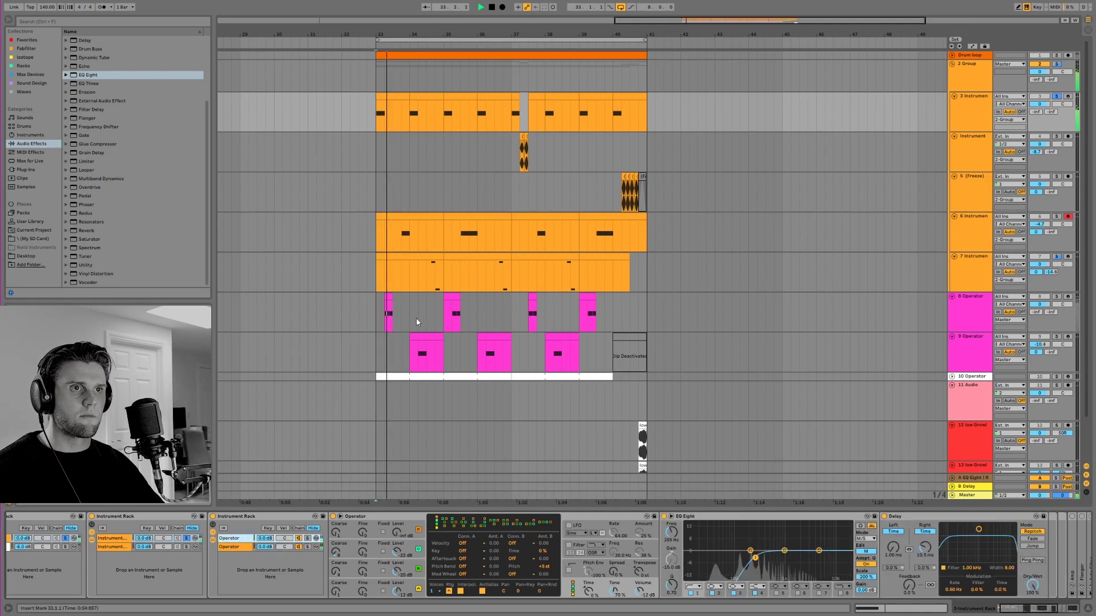
{"action": "left_click", "coordinate": [308, 547]}
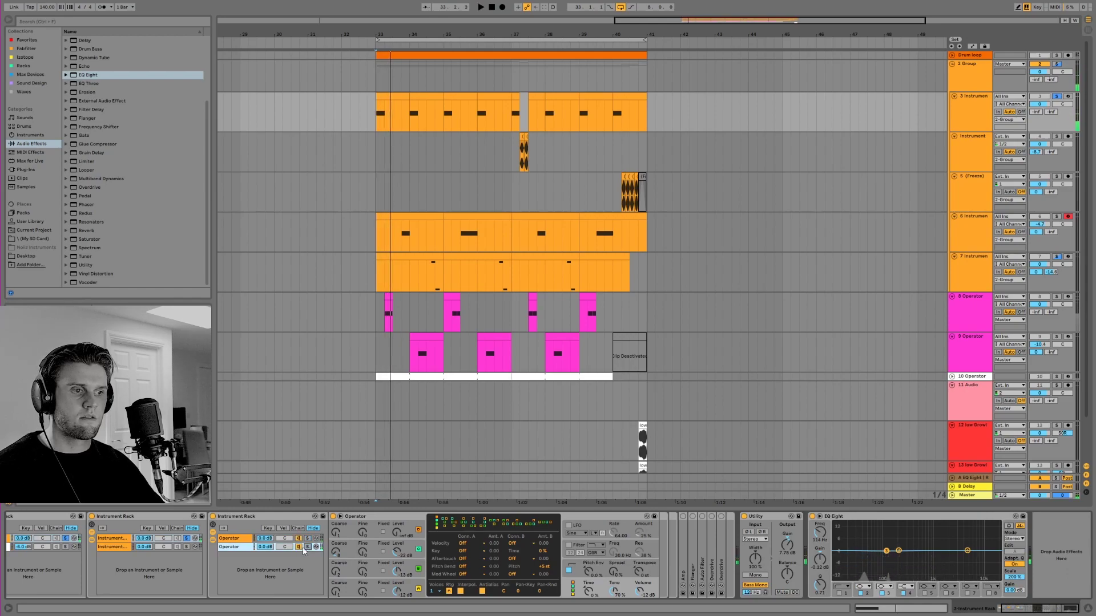
{"action": "left_click", "coordinate": [240, 548]}
{"action": "left_click", "coordinate": [240, 548]}
{"action": "left_click", "coordinate": [241, 548]}
{"action": "left_click", "coordinate": [243, 548]}
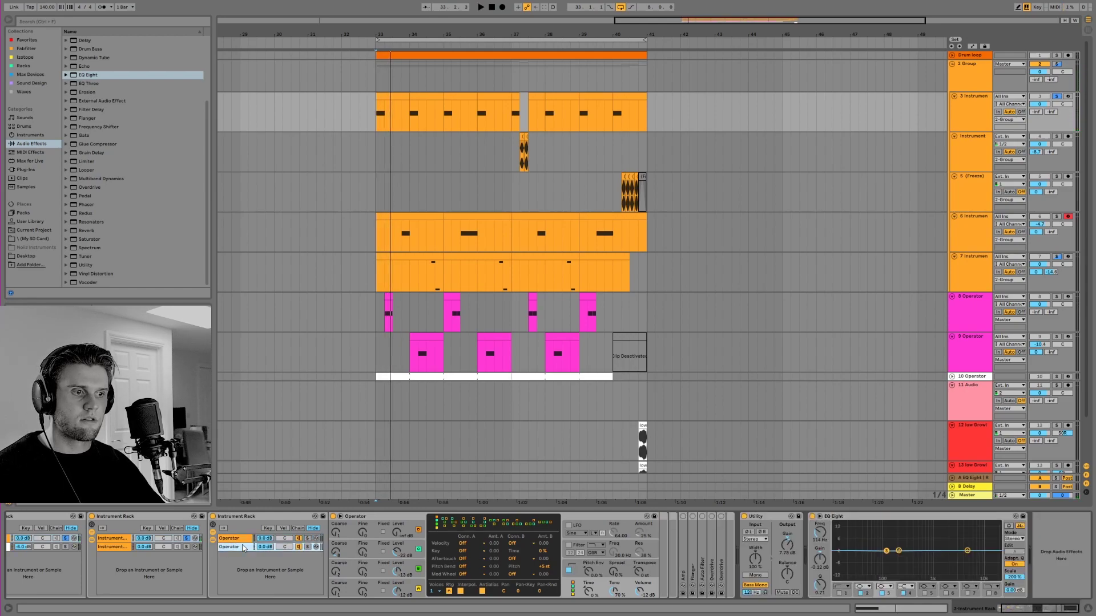
Step: Compare the pitch envelope settings of the two Operators in the third Instrument Rack
{"action": "left_click", "coordinate": [569, 570]}
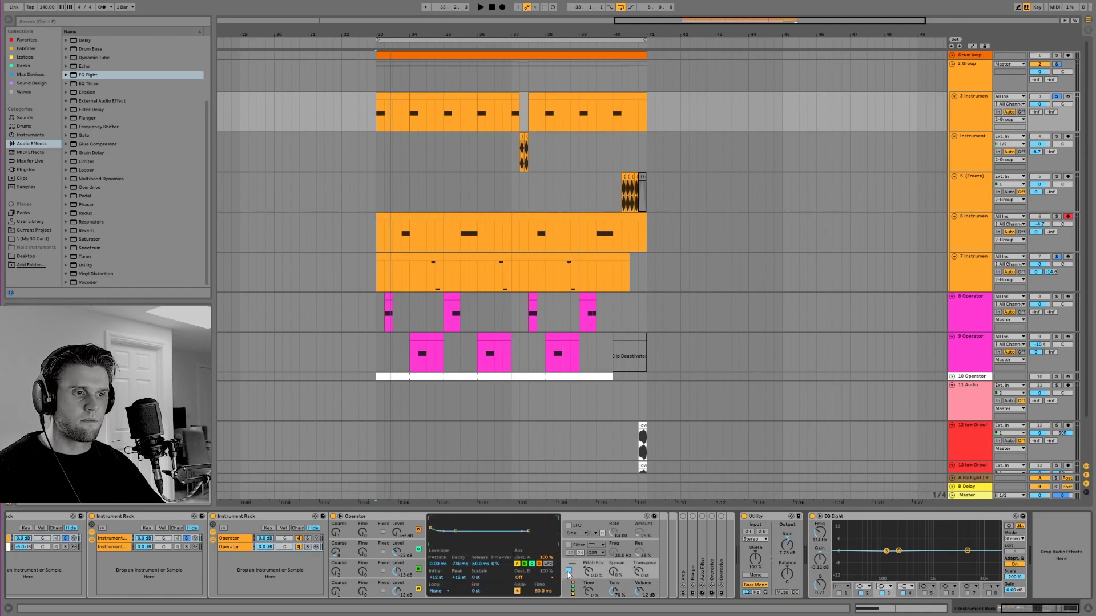
{"action": "left_click", "coordinate": [233, 539]}
{"action": "left_click", "coordinate": [570, 570]}
{"action": "left_click", "coordinate": [569, 570]}
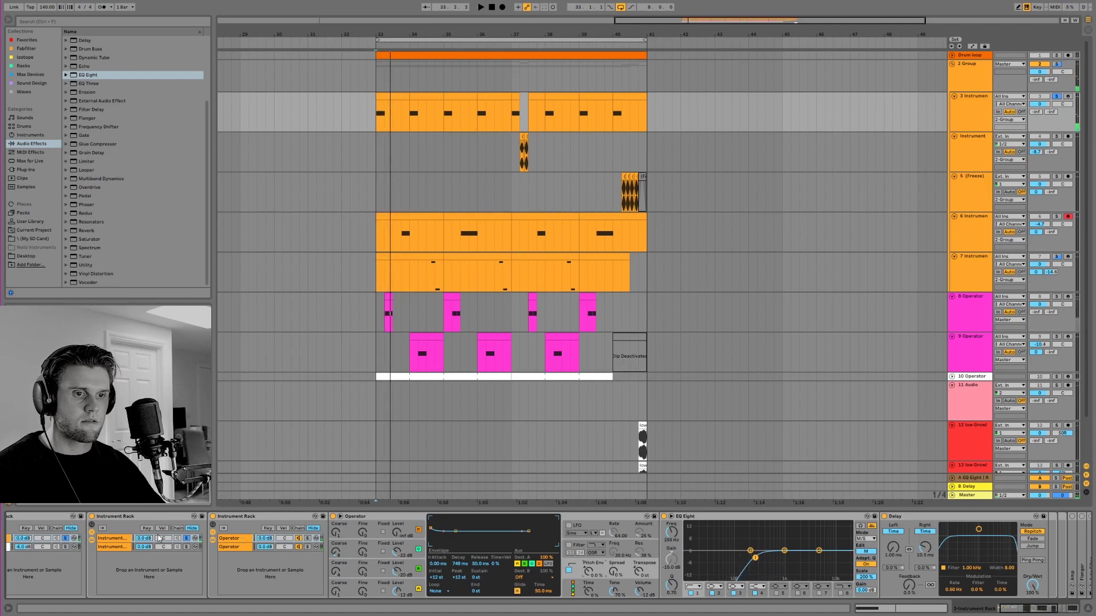
Step: Switch between the two Operator chains and view the upper Operator's oscillator A settings
{"action": "left_click", "coordinate": [238, 547]}
{"action": "left_click", "coordinate": [239, 539]}
{"action": "left_click", "coordinate": [411, 591]}
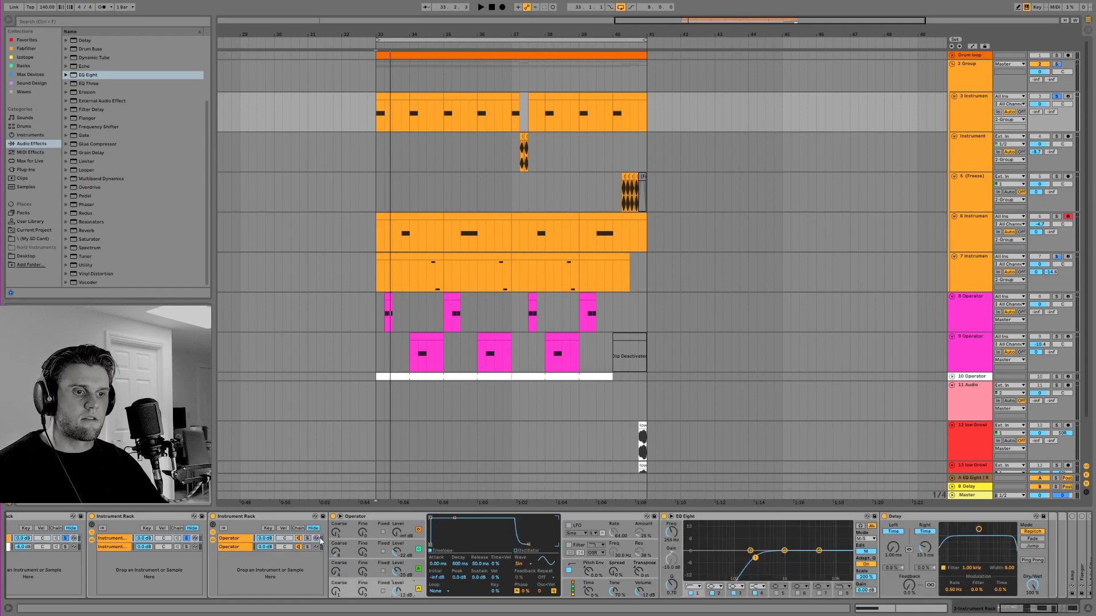
{"action": "left_click", "coordinate": [248, 545]}
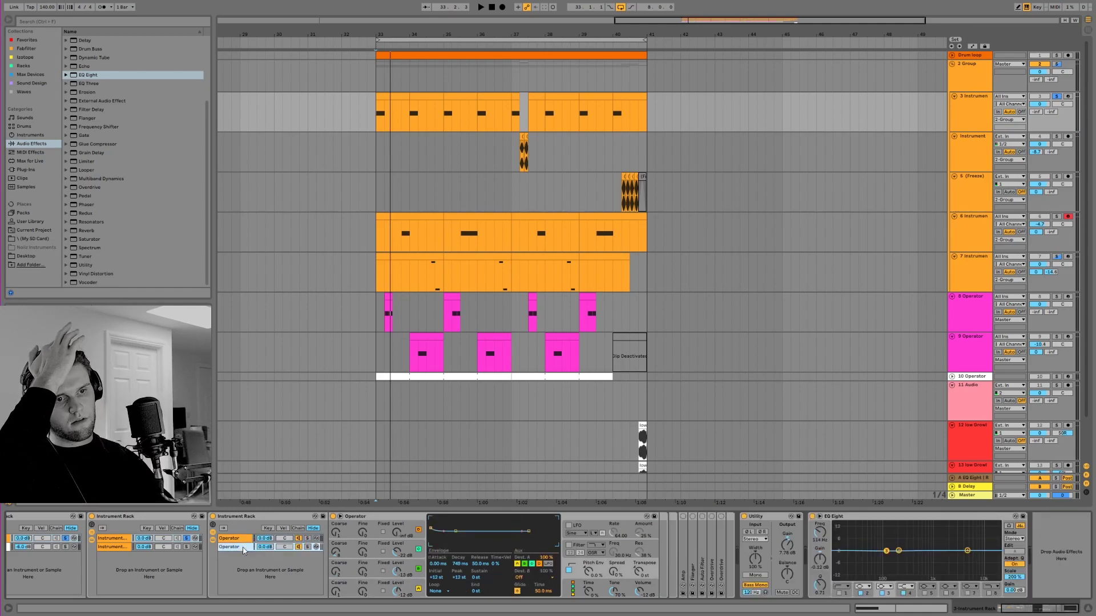
Step: Adjust the attack of oscillator A in the lower Operator, then examine the envelopes and waveforms of oscillators B and C
{"action": "left_click", "coordinate": [407, 596]}
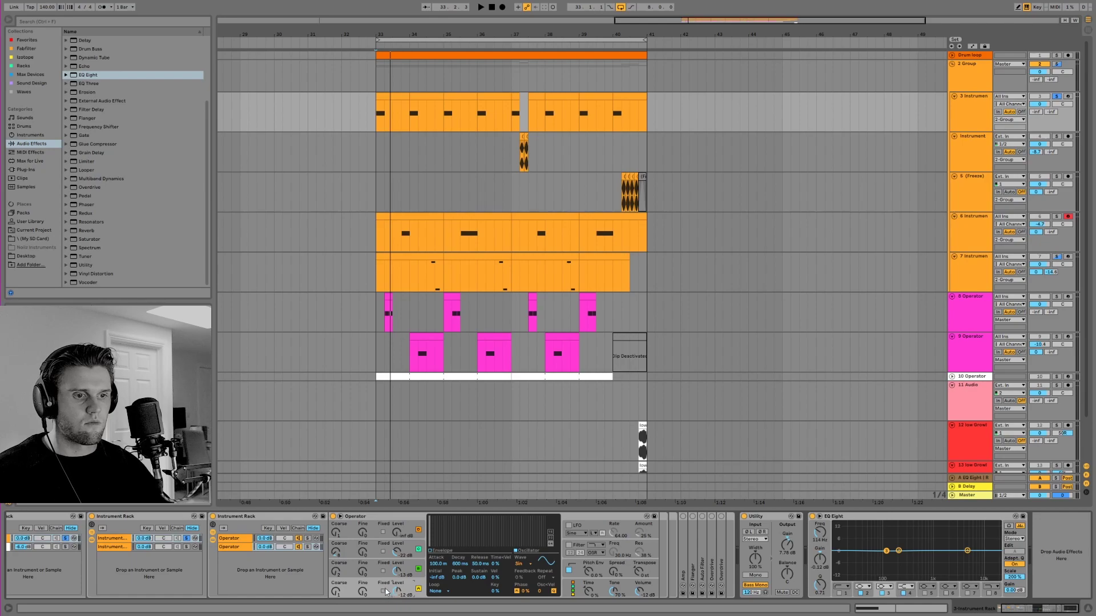
{"action": "left_click_drag", "start_coordinate": [435, 559], "coordinate": [435, 537]}
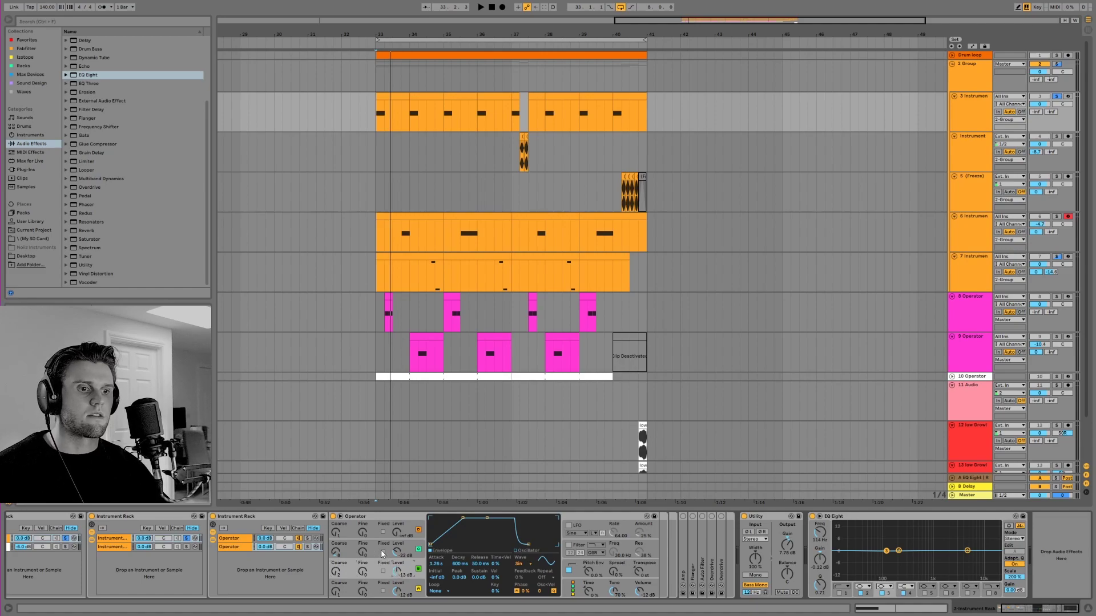
{"action": "left_click", "coordinate": [339, 555]}
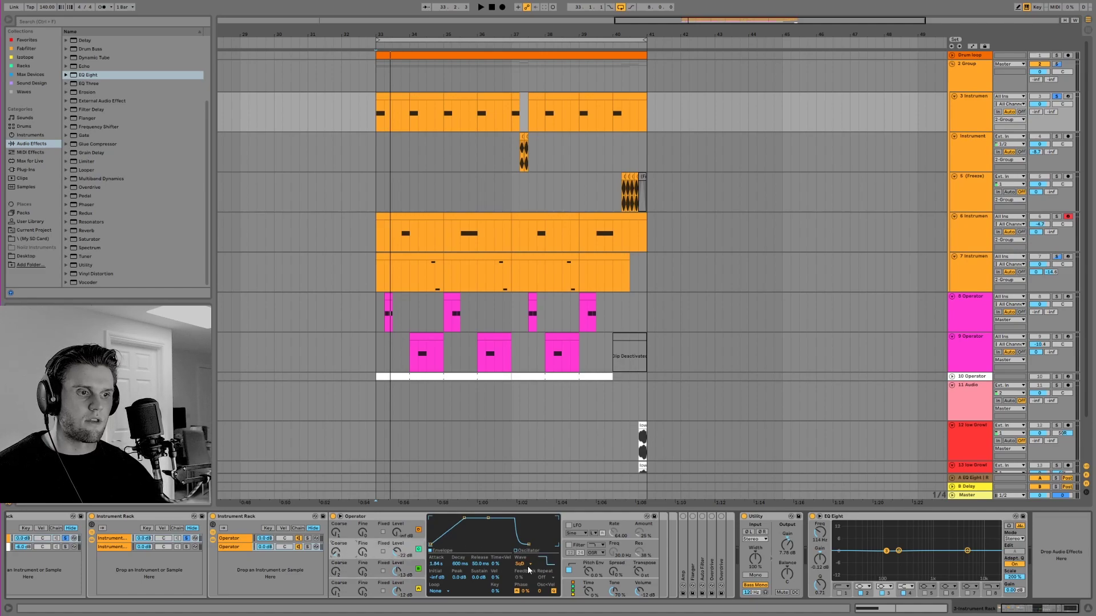
{"action": "left_click", "coordinate": [400, 570]}
{"action": "left_click", "coordinate": [395, 552]}
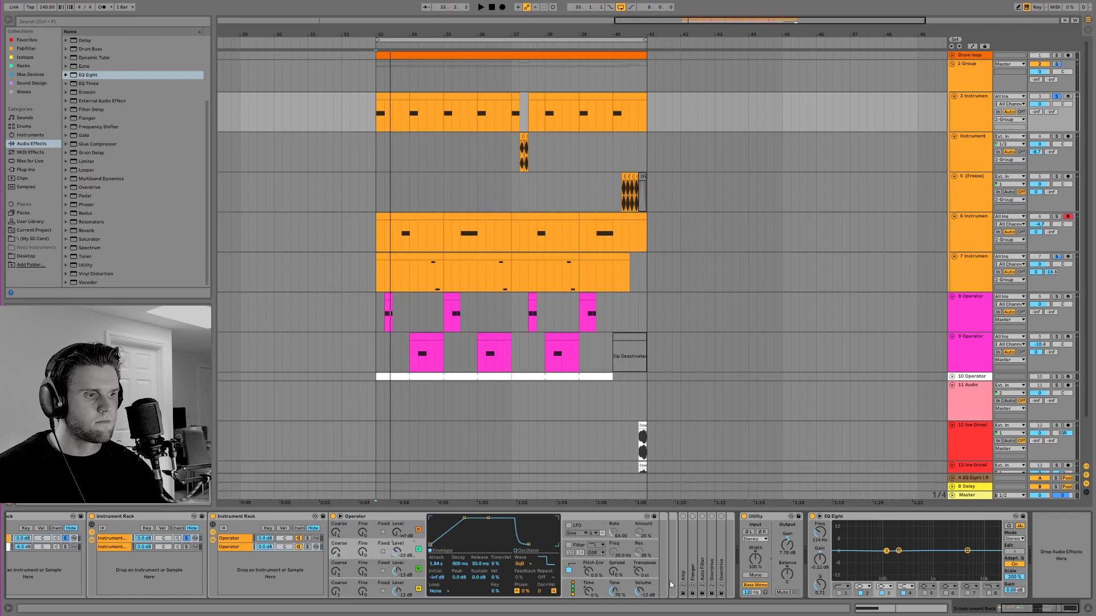
Step: Fold the Operator device and unfold the bypassed Amp to show its settings
{"action": "double_click", "coordinate": [683, 528]}
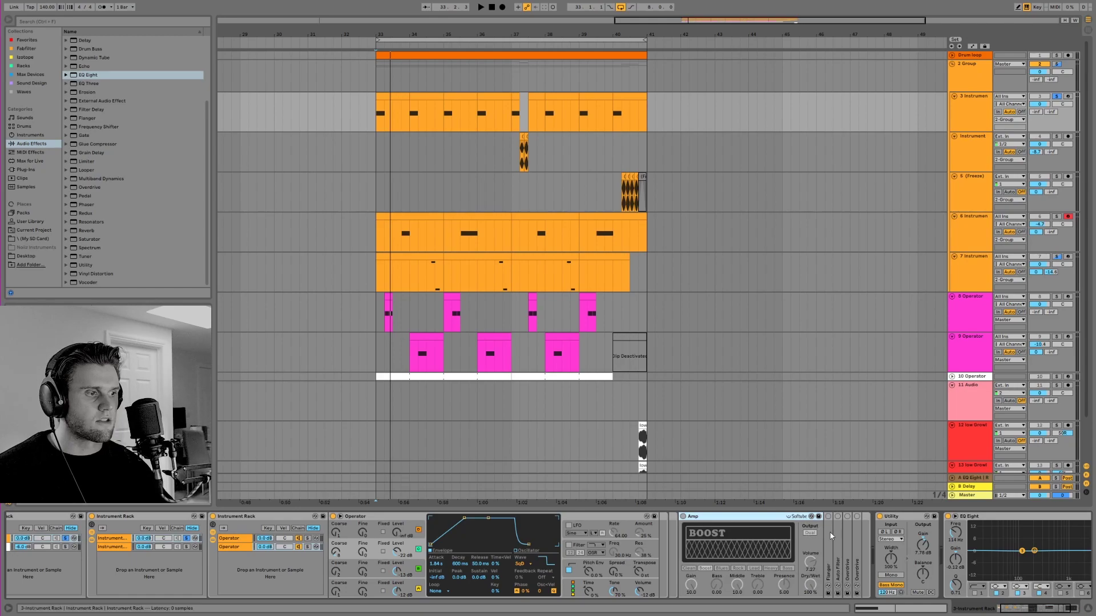
{"action": "double_click", "coordinate": [700, 517]}
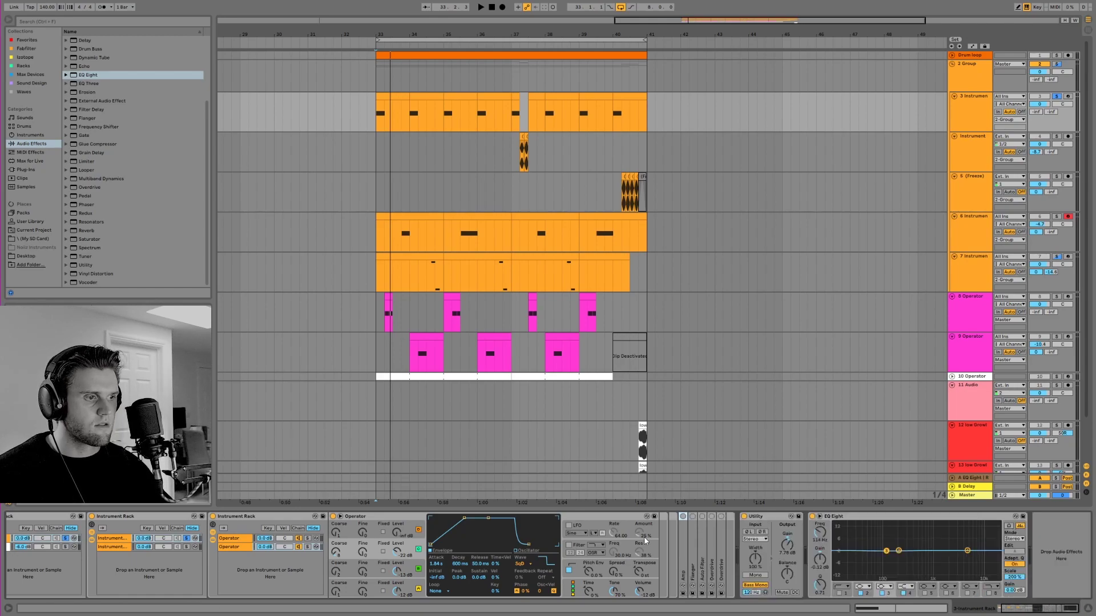
{"action": "double_click", "coordinate": [388, 517]}
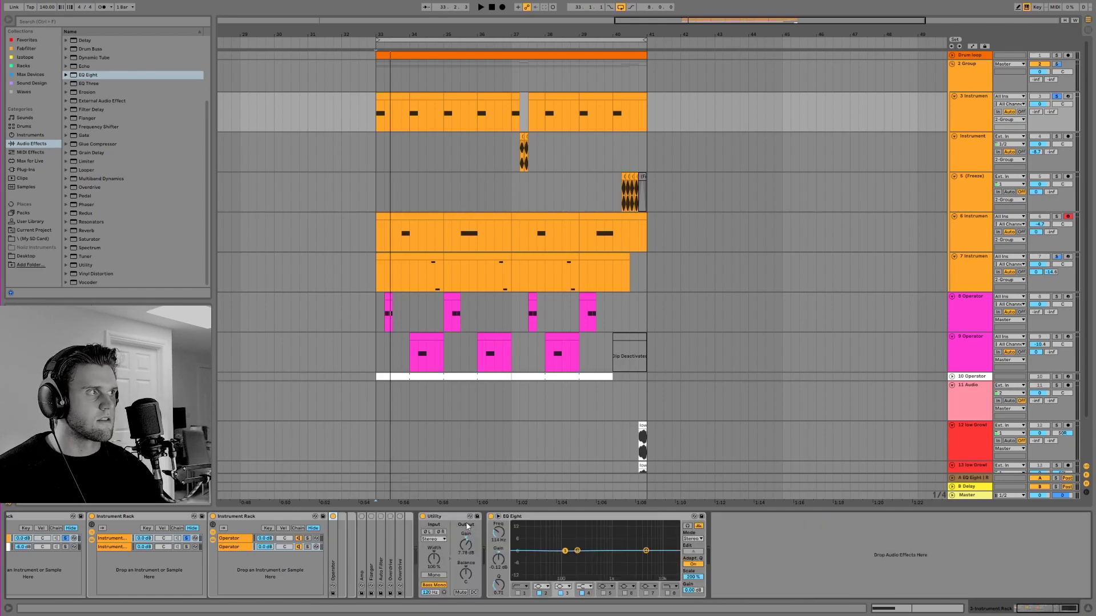
{"action": "double_click", "coordinate": [363, 533]}
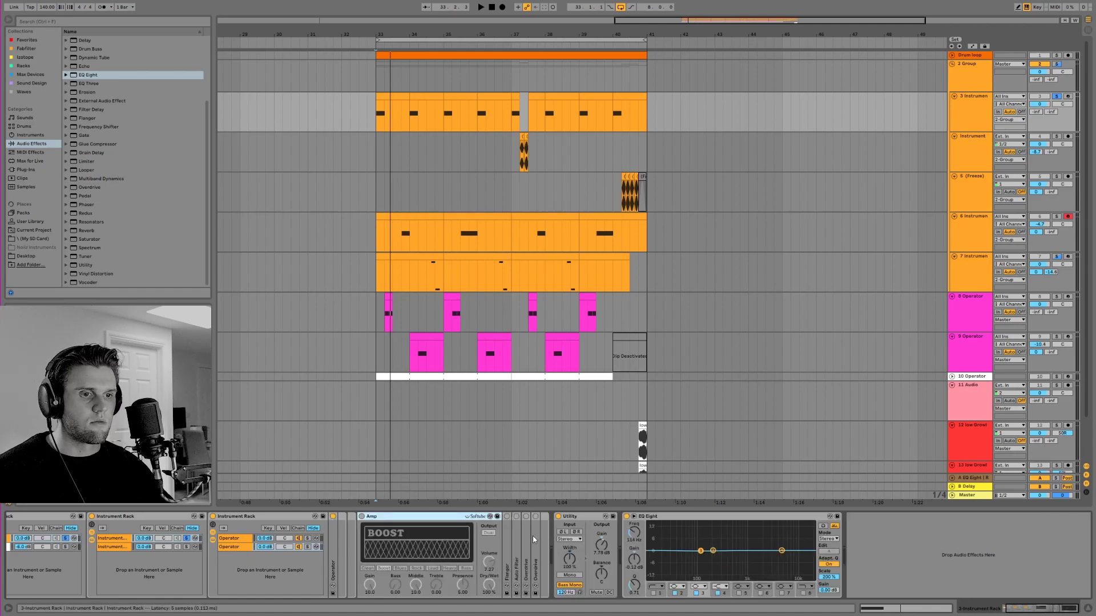
Step: Unfold the bypassed Flanger, Auto Filter and both Overdrive devices to show their settings
{"action": "double_click", "coordinate": [508, 533]}
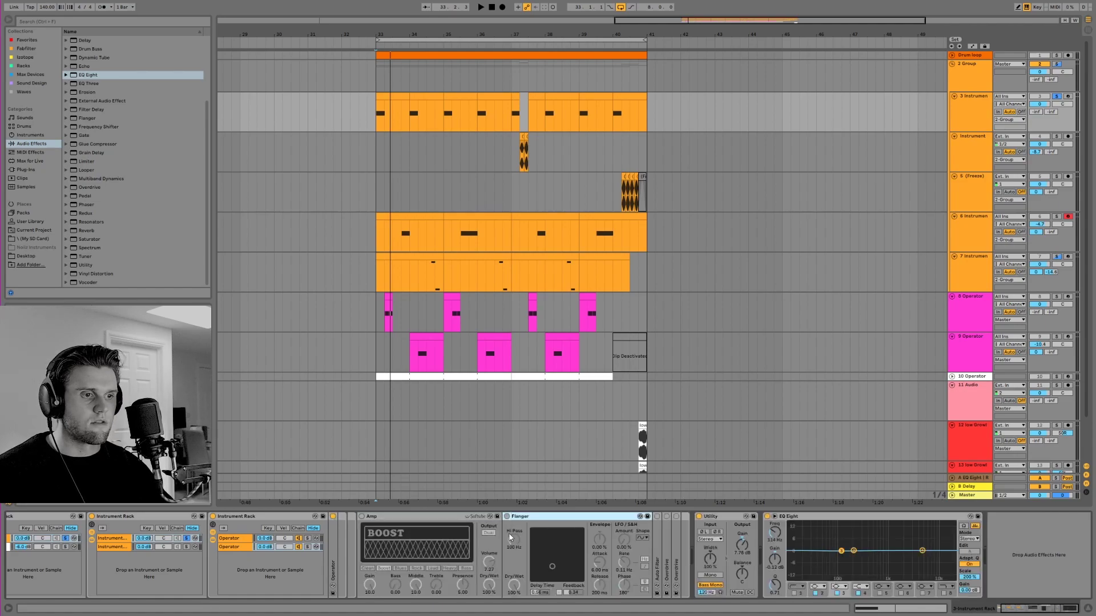
{"action": "double_click", "coordinate": [658, 536]}
{"action": "double_click", "coordinate": [841, 536]}
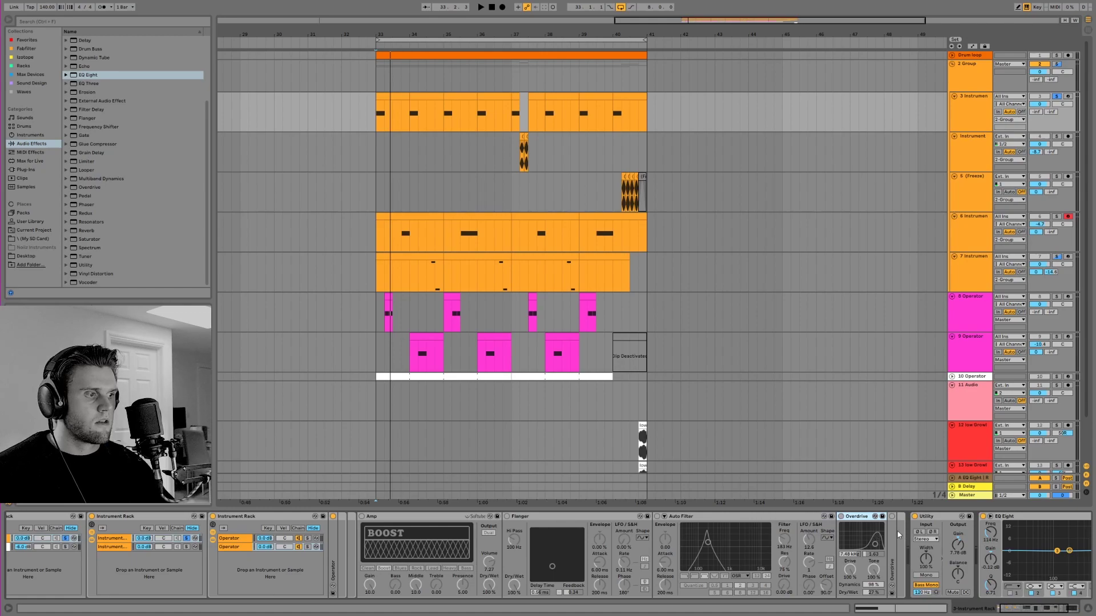
{"action": "double_click", "coordinate": [893, 531]}
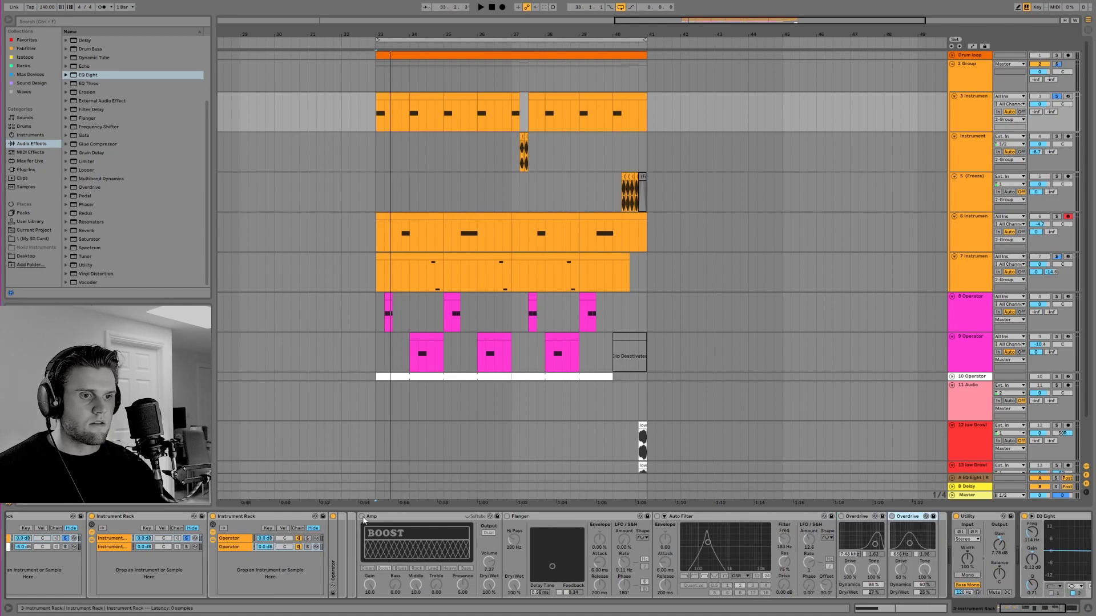
Step: Play the bass while switching the Amp on and off to compare its effect
{"action": "key", "text": "space"}
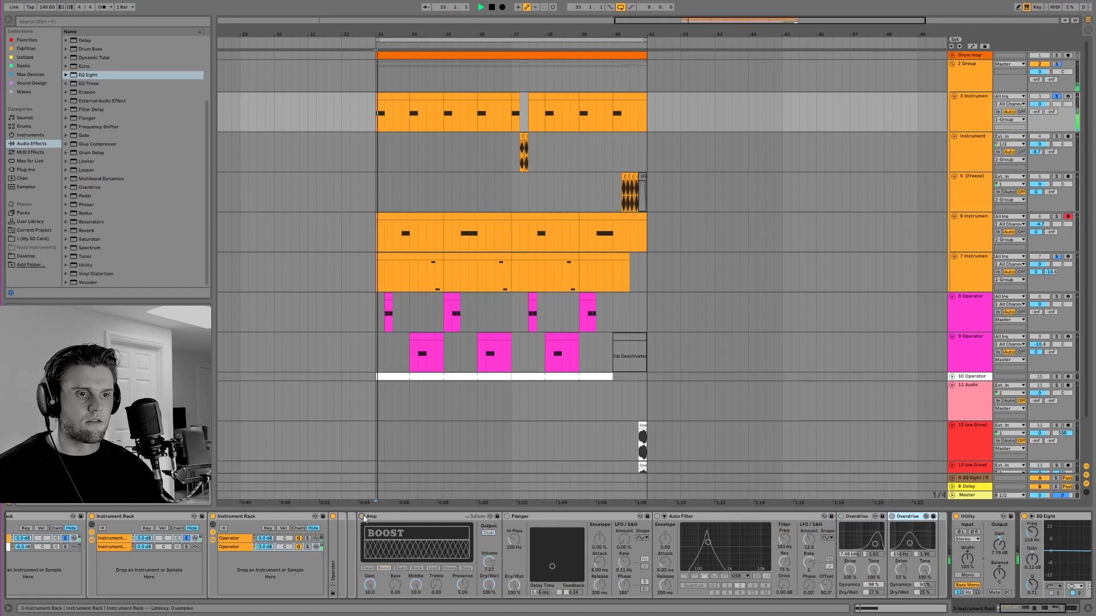
{"action": "left_click", "coordinate": [361, 517]}
{"action": "key", "text": "space"}
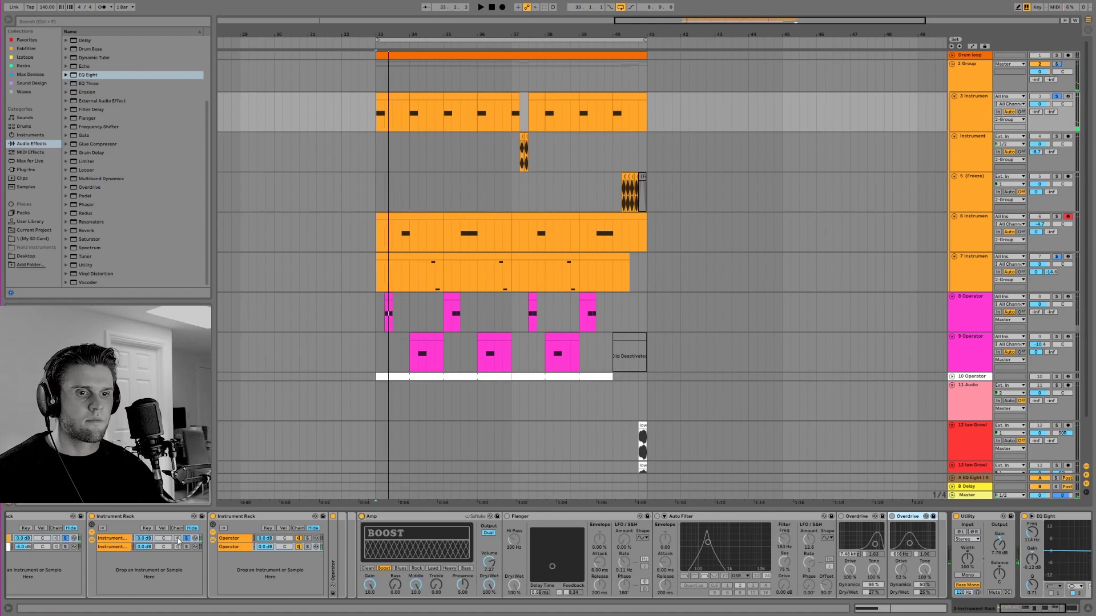
{"action": "left_click", "coordinate": [178, 539]}
{"action": "left_click", "coordinate": [362, 516]}
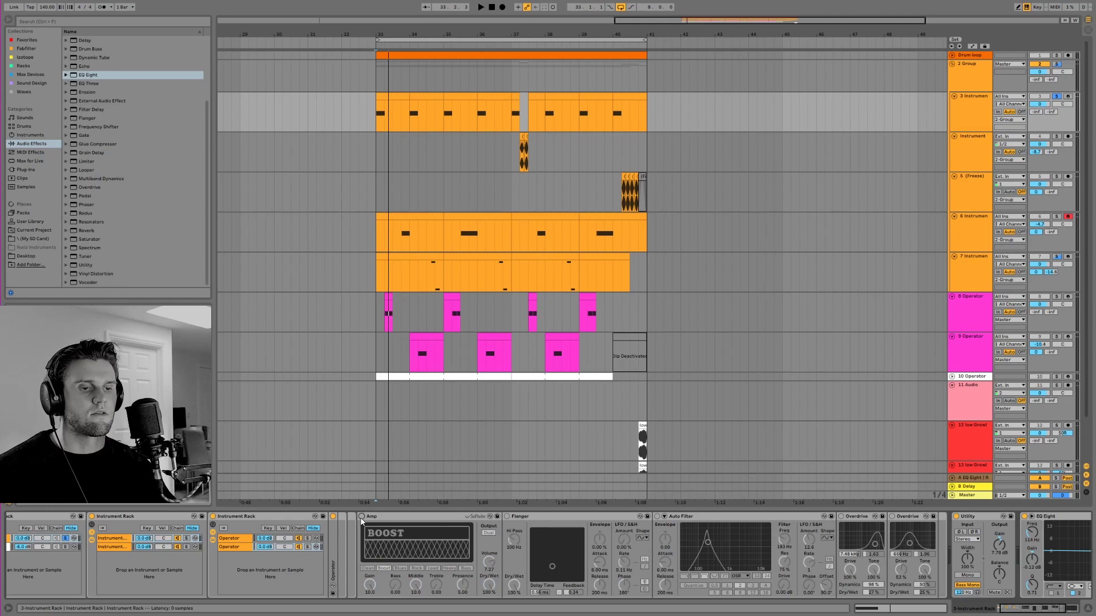
Step: Play the bass with the Amp enabled and lower the 3 Instrument track's volume to -6.4 dB
{"action": "key", "text": "space"}
{"action": "left_click", "coordinate": [361, 516]}
{"action": "left_click_drag", "start_coordinate": [1039, 104], "coordinate": [1039, 112]}
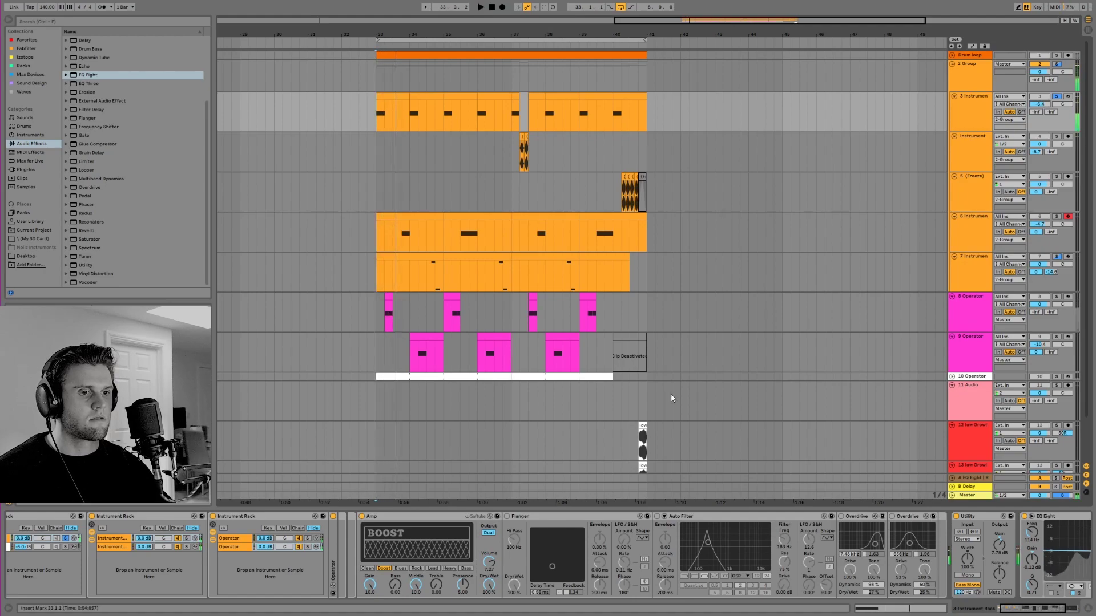
{"action": "key", "text": "space"}
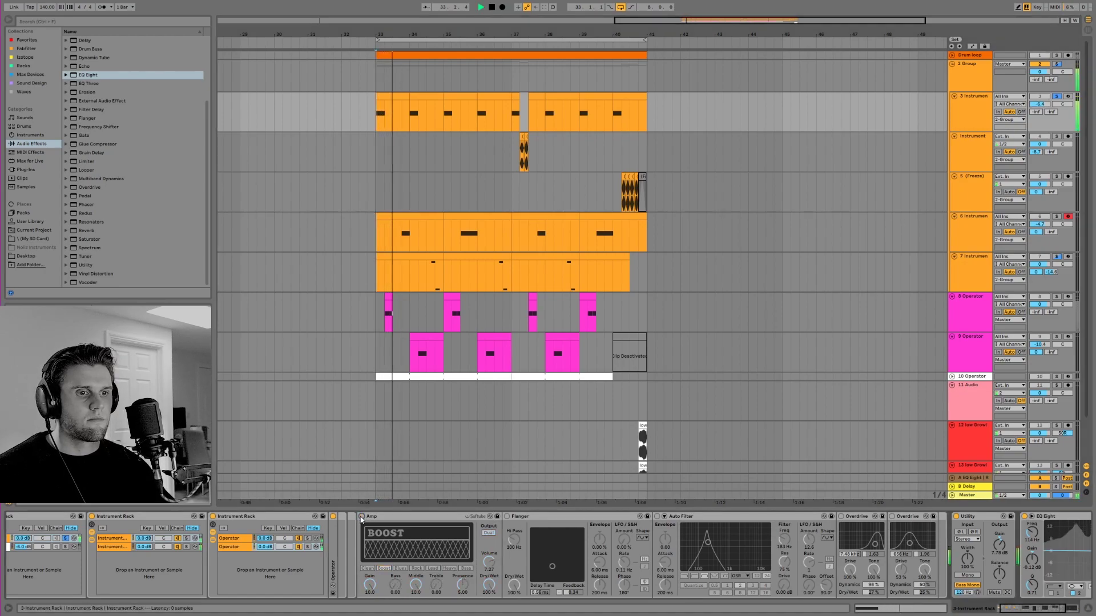
{"action": "key", "text": "space"}
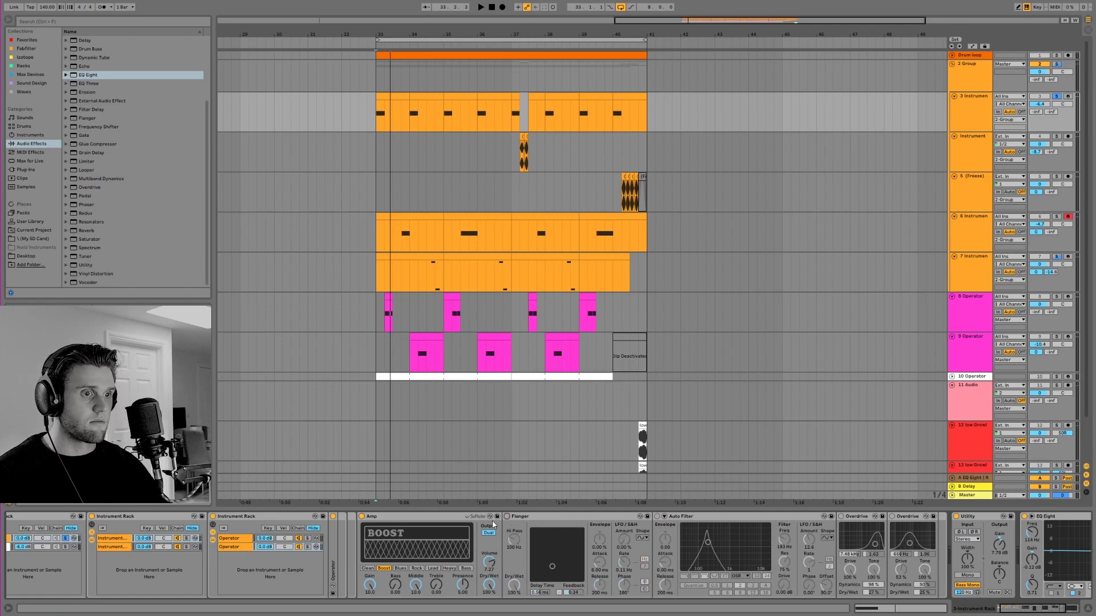
Step: Enable the Flanger and audition the bass while switching its feedback polarity
{"action": "key", "text": "space"}
{"action": "left_click", "coordinate": [507, 517]}
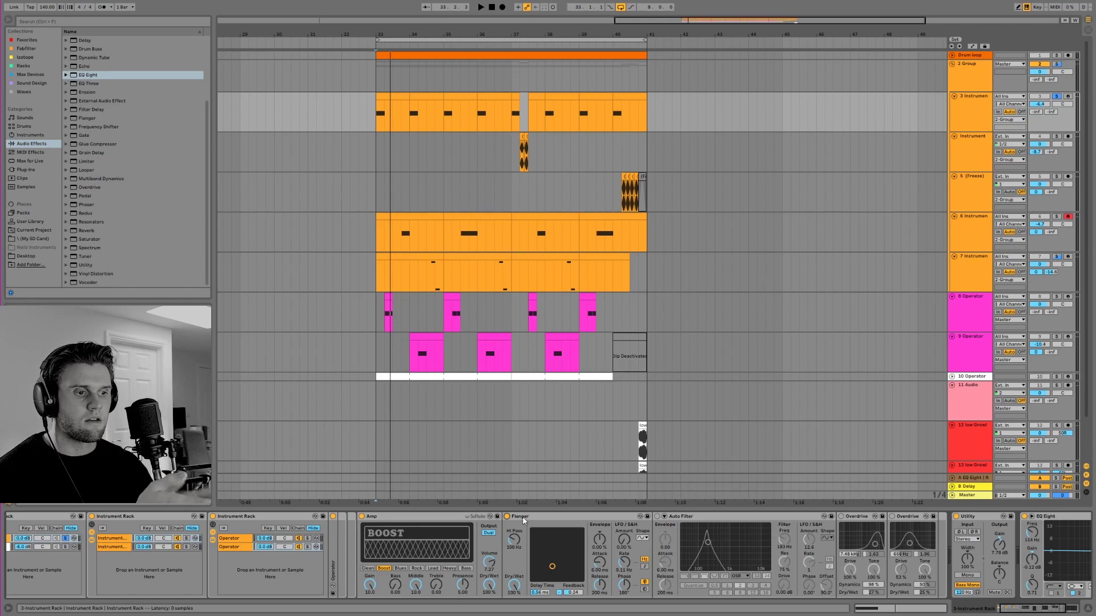
{"action": "left_click", "coordinate": [559, 593]}
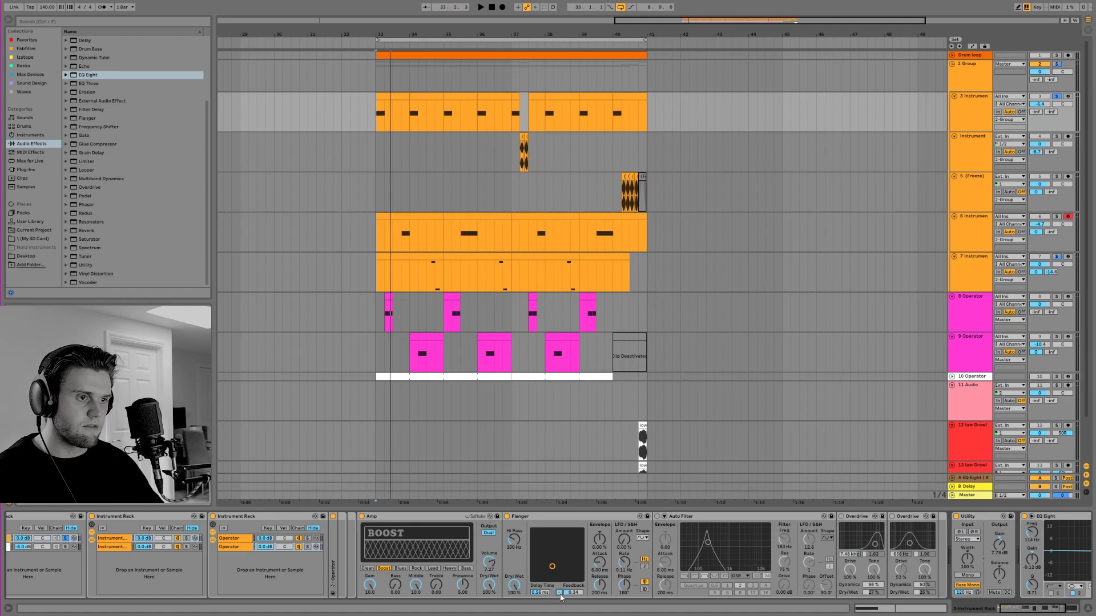
{"action": "left_click", "coordinate": [7, 610]}
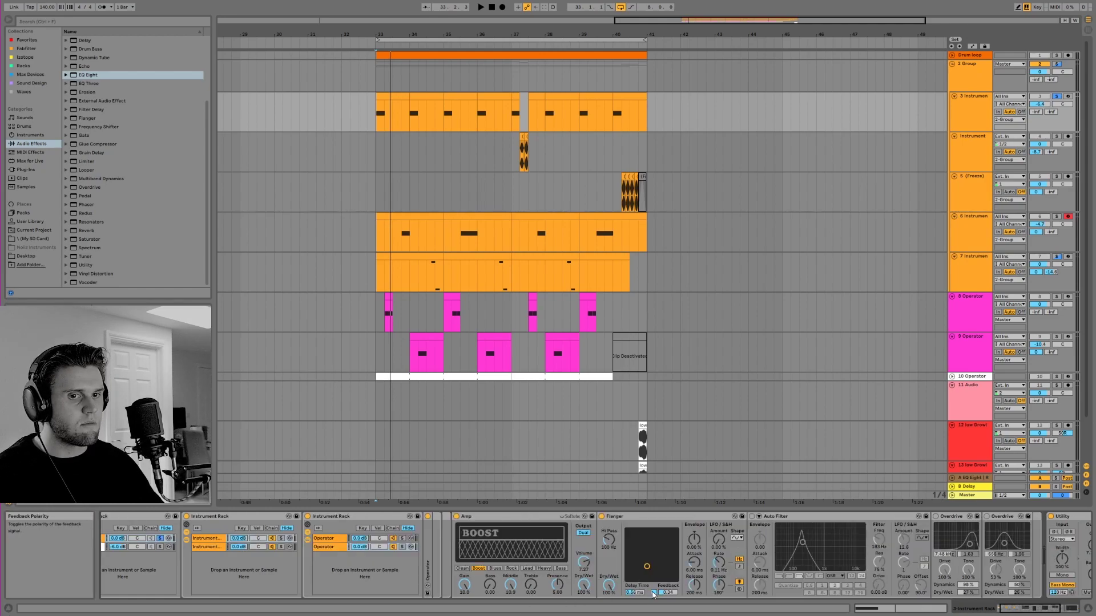
{"action": "left_click", "coordinate": [7, 609]}
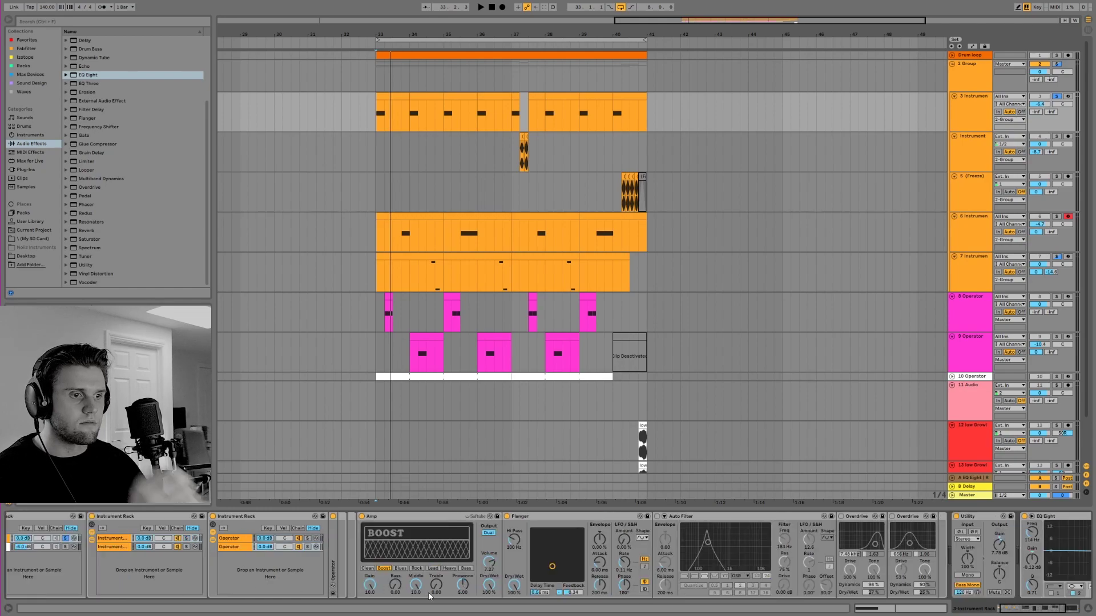
{"action": "left_click", "coordinate": [560, 592]}
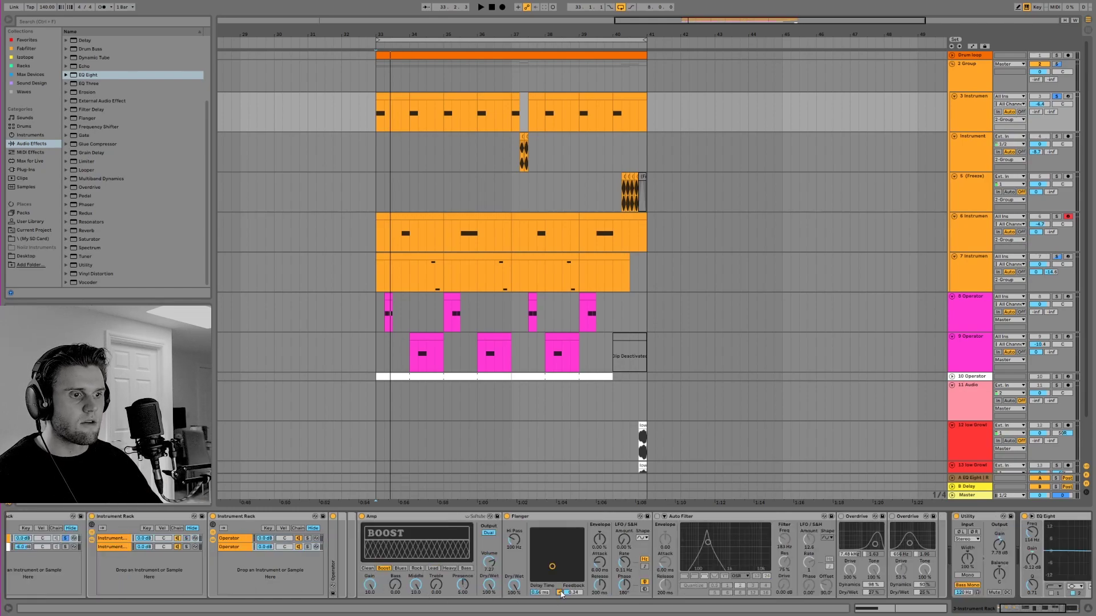
{"action": "key", "text": "space"}
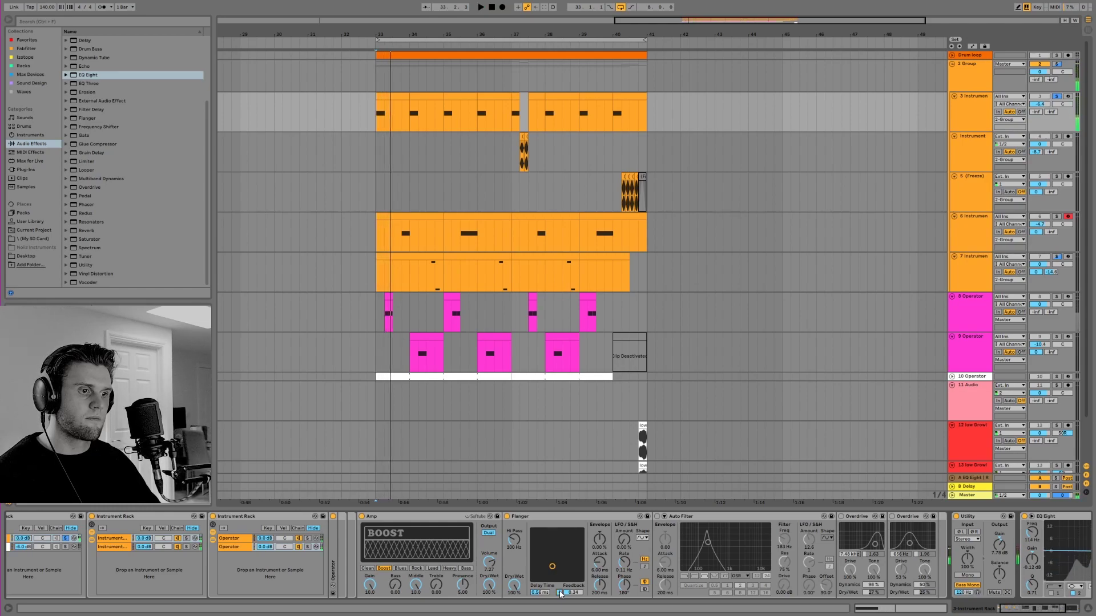
{"action": "key", "text": "space"}
Step: Enable the Auto Filter after the Flanger and play the bass to hear its effect
{"action": "key", "text": "space"}
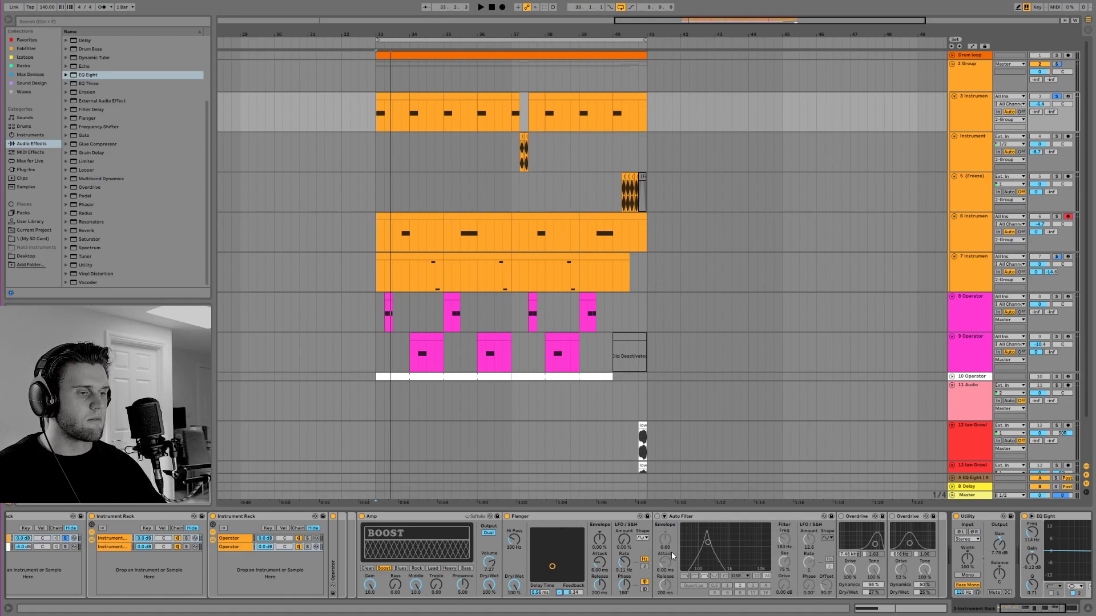
{"action": "key", "text": "space"}
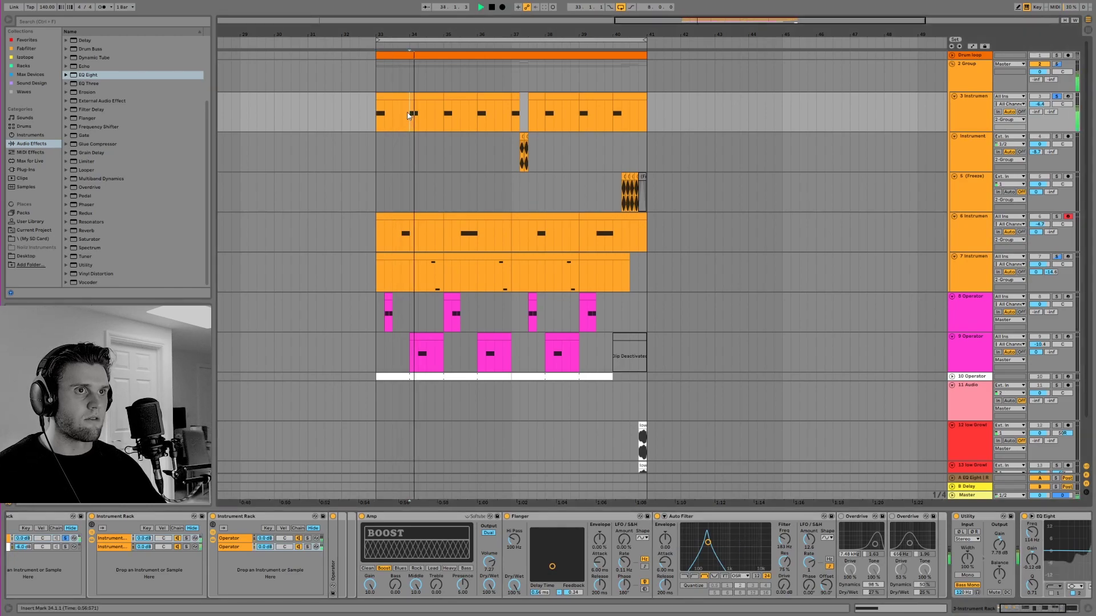
{"action": "key", "text": "space"}
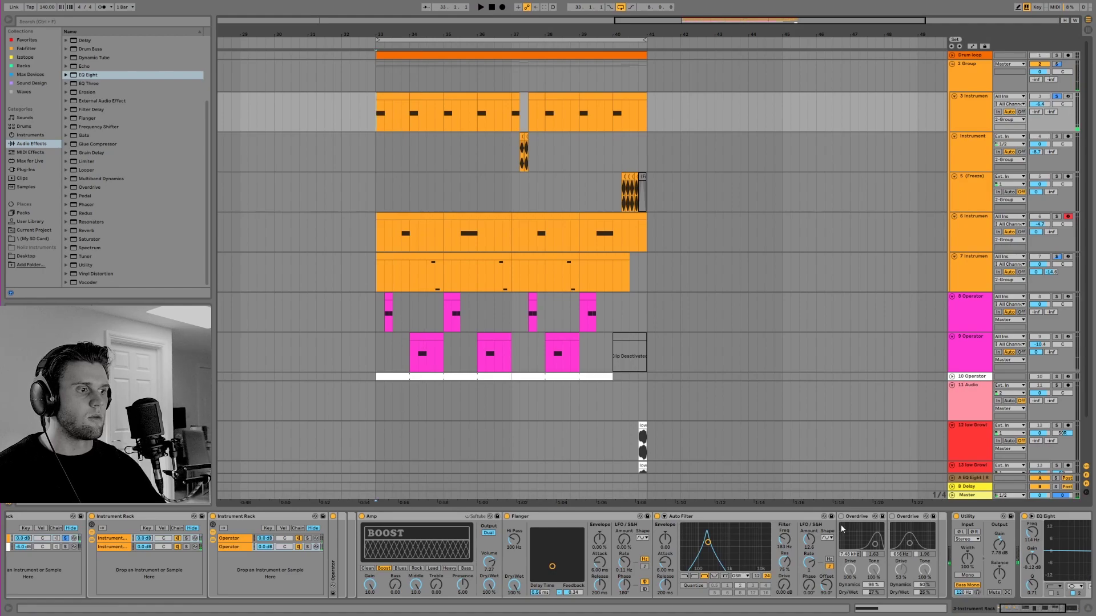
Step: Enable the first Overdrive, adjust its dry/wet amount and audition the bass
{"action": "left_click", "coordinate": [1060, 610]}
{"action": "key", "text": "space"}
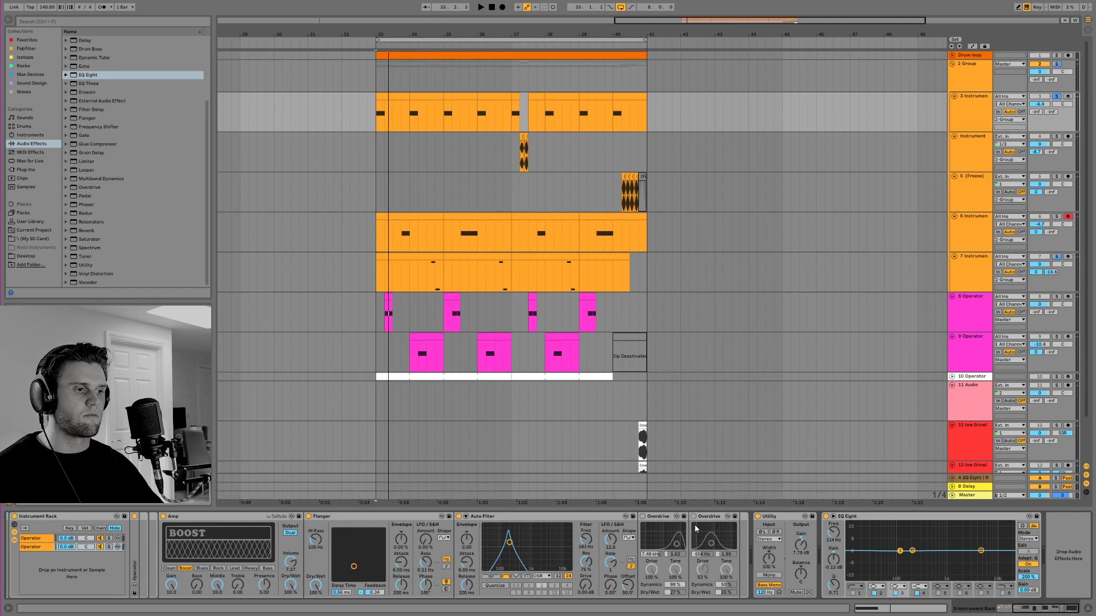
{"action": "left_click", "coordinate": [643, 517]}
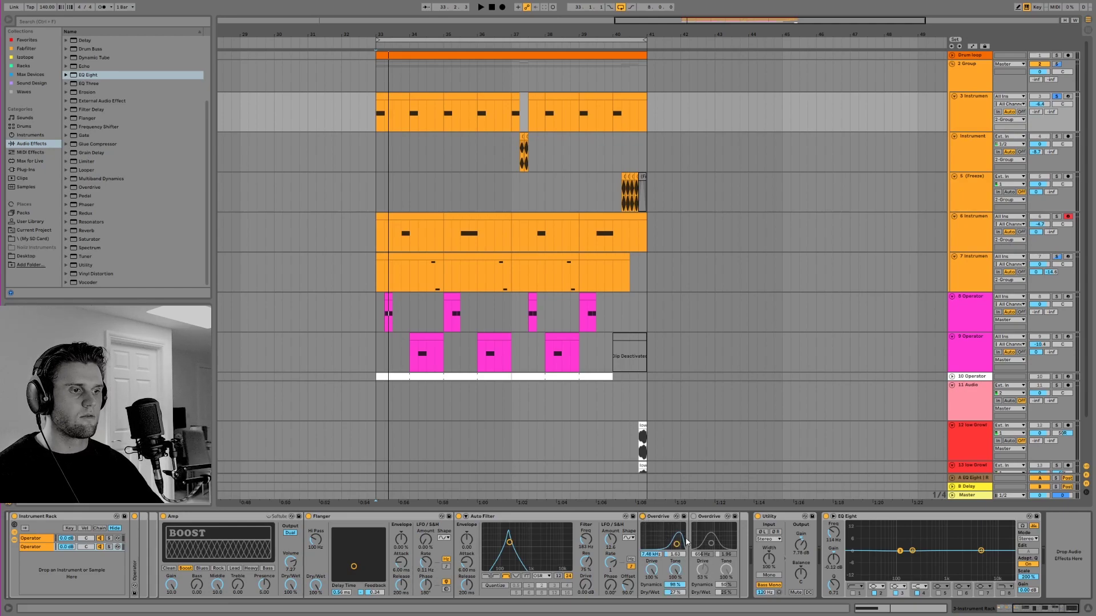
{"action": "key", "text": "space"}
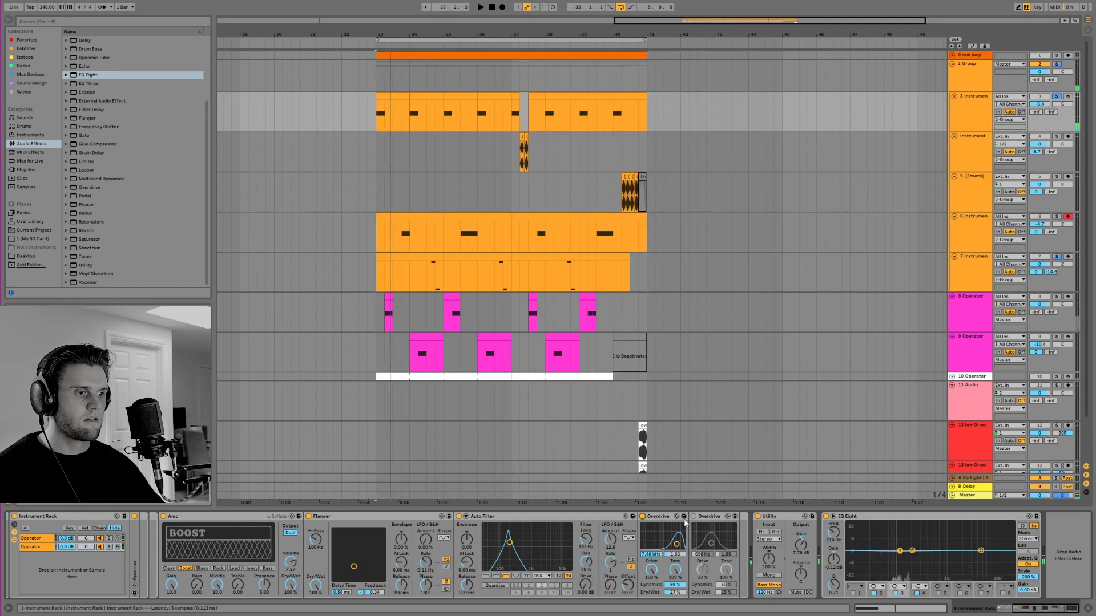
{"action": "left_click_drag", "start_coordinate": [675, 593], "coordinate": [678, 588]}
{"action": "key", "text": "space"}
Step: Enable the second Overdrive and play the bass through the complete effect chain
{"action": "key", "text": "space"}
{"action": "left_click", "coordinate": [694, 517]}
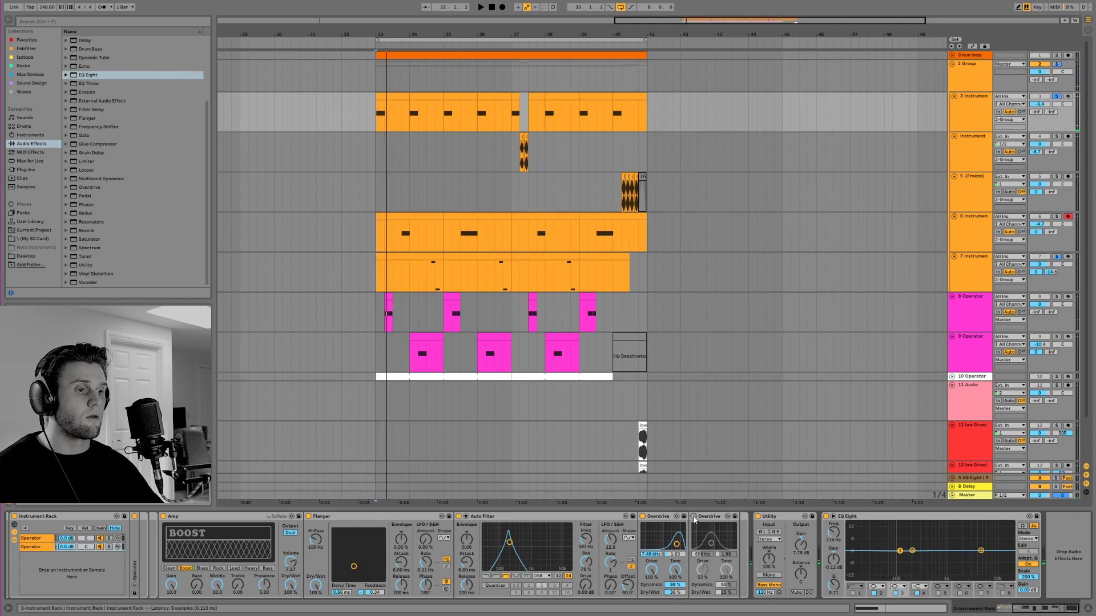
{"action": "key", "text": "space"}
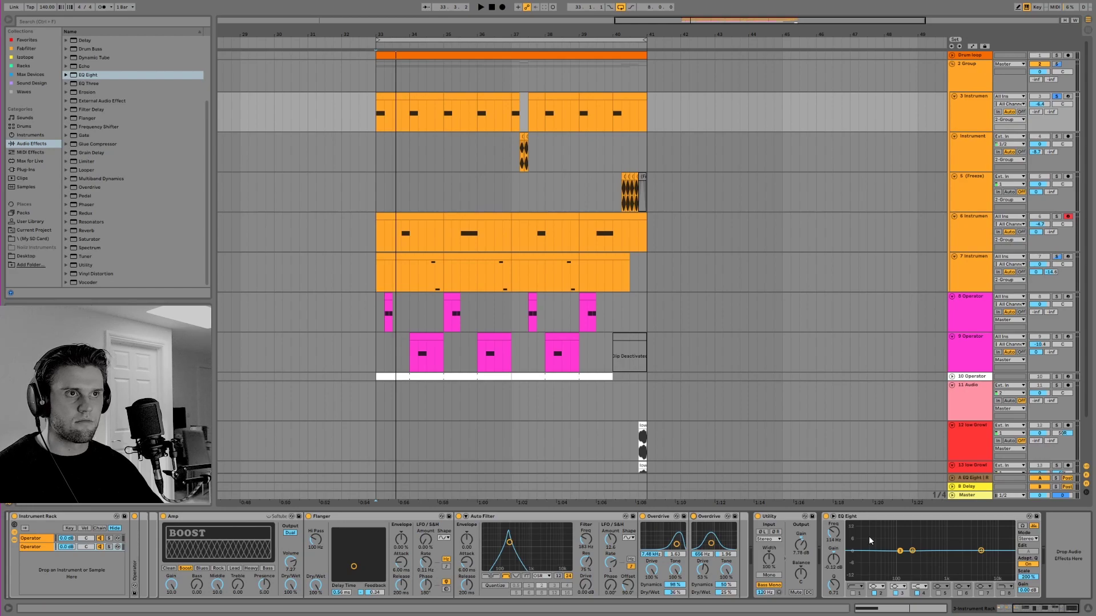
Step: Unsolo the upper chain in the first Instrument Rack and reset the 3 Instrument track's volume to 0 dB while playing
{"action": "left_click", "coordinate": [1035, 612]}
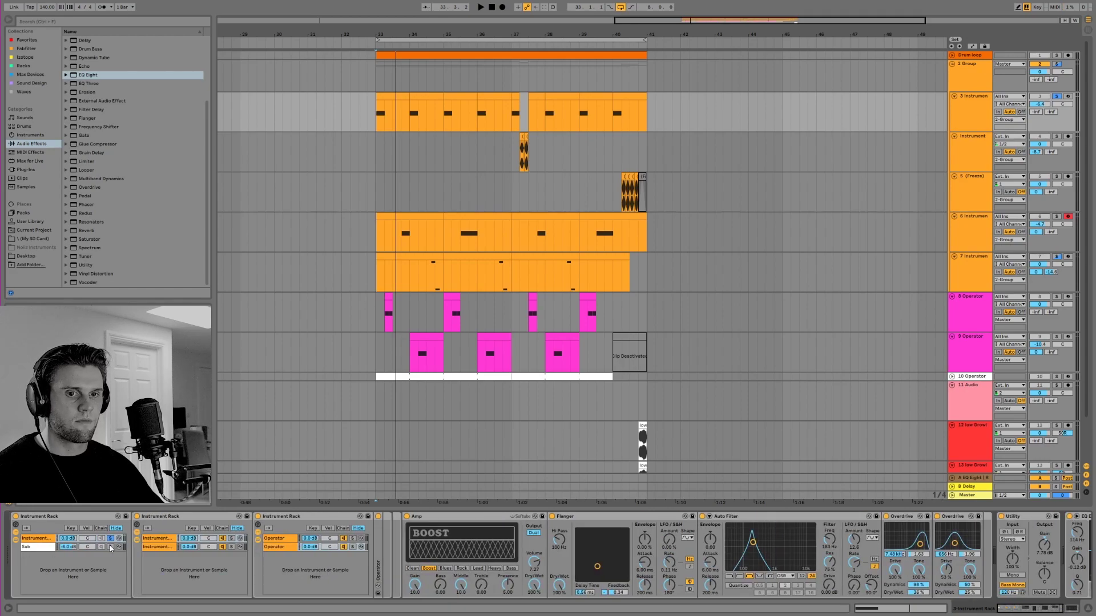
{"action": "key", "text": "space"}
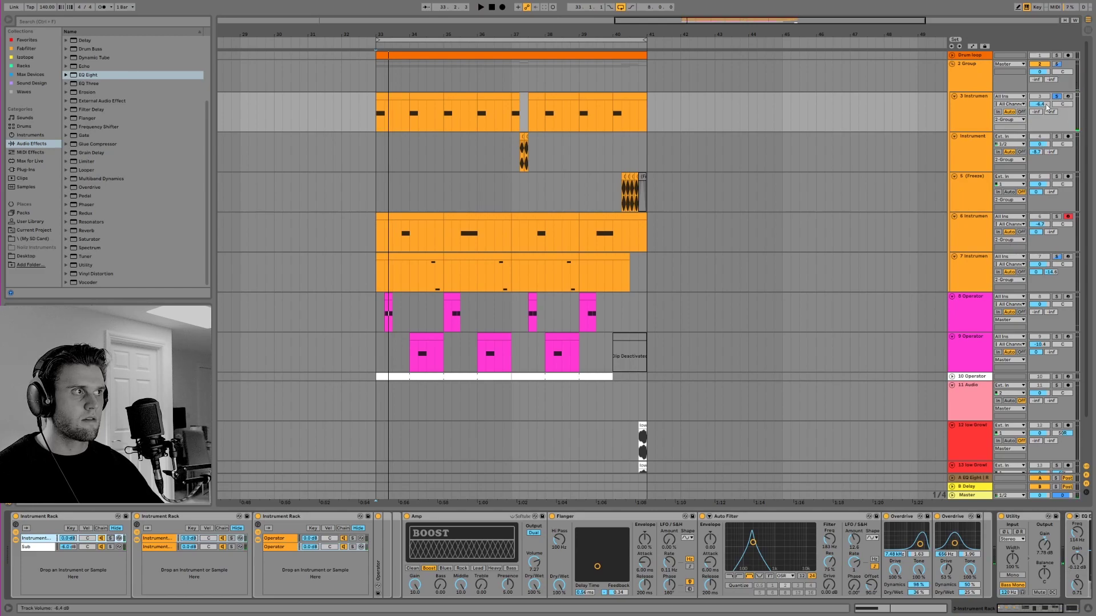
{"action": "double_click", "coordinate": [1046, 105]}
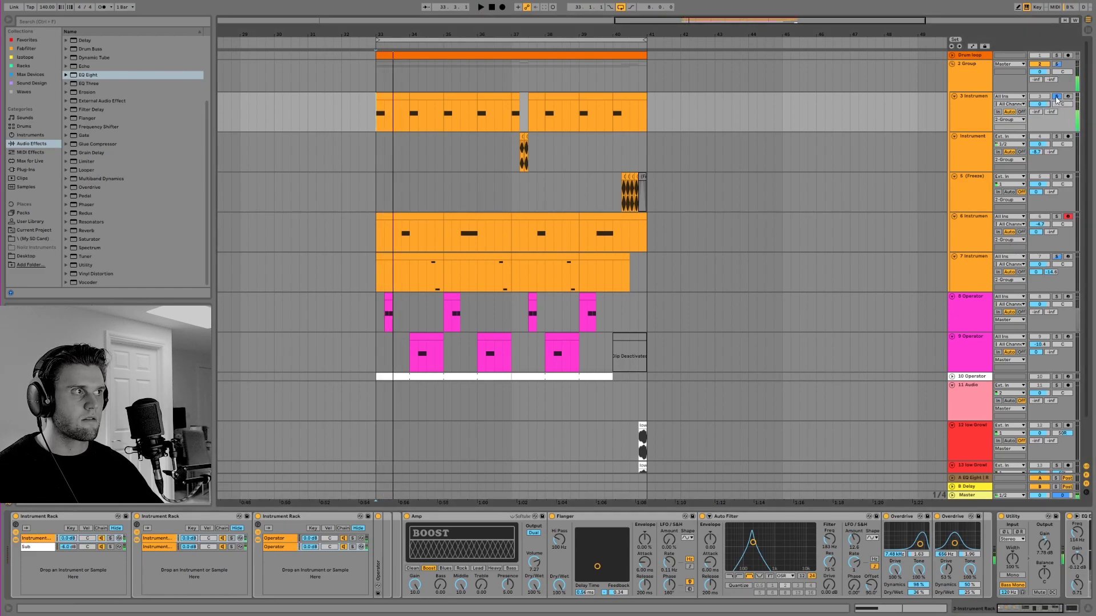
{"action": "left_click", "coordinate": [1038, 610]}
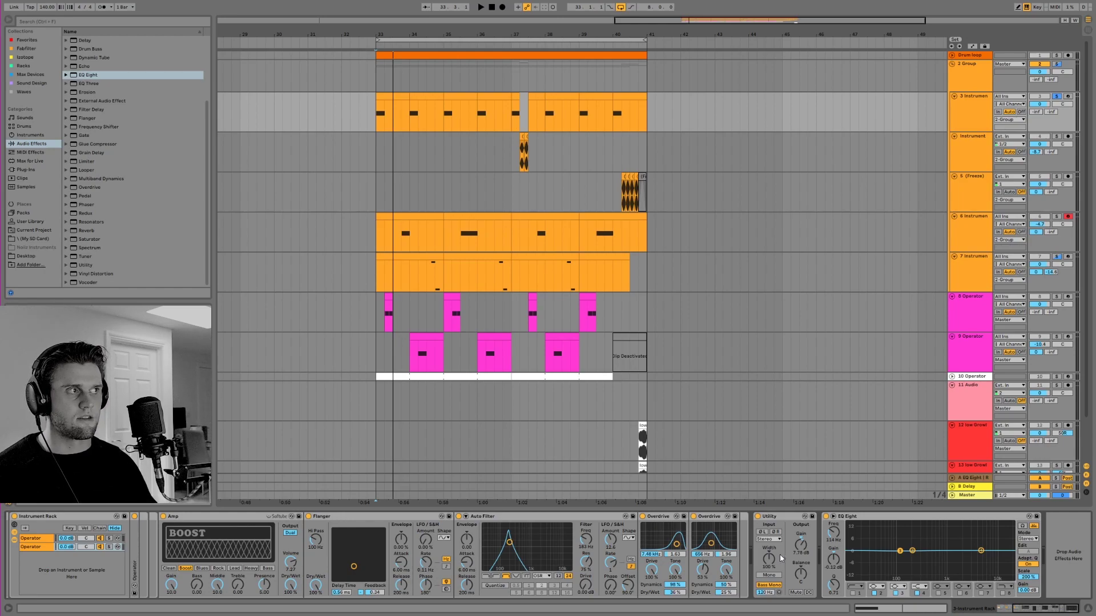
Step: Solo and play the audio clip after bar 37, then solo 3 Instrument and play it from bar 37 for comparison
{"action": "left_click", "coordinate": [521, 151]}
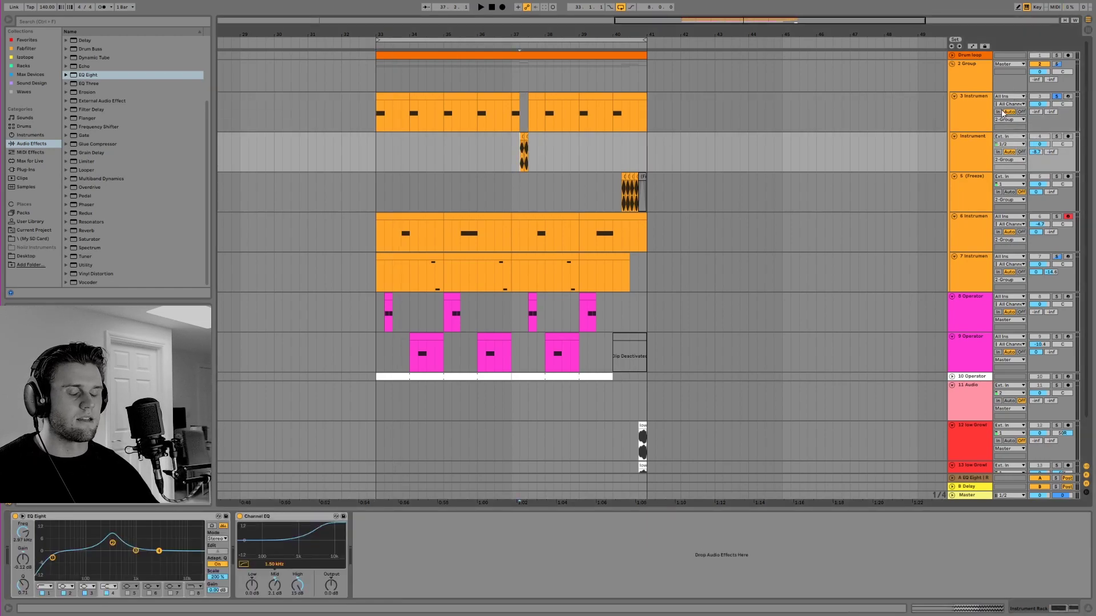
{"action": "left_click", "coordinate": [1056, 137]}
{"action": "key", "text": "space"}
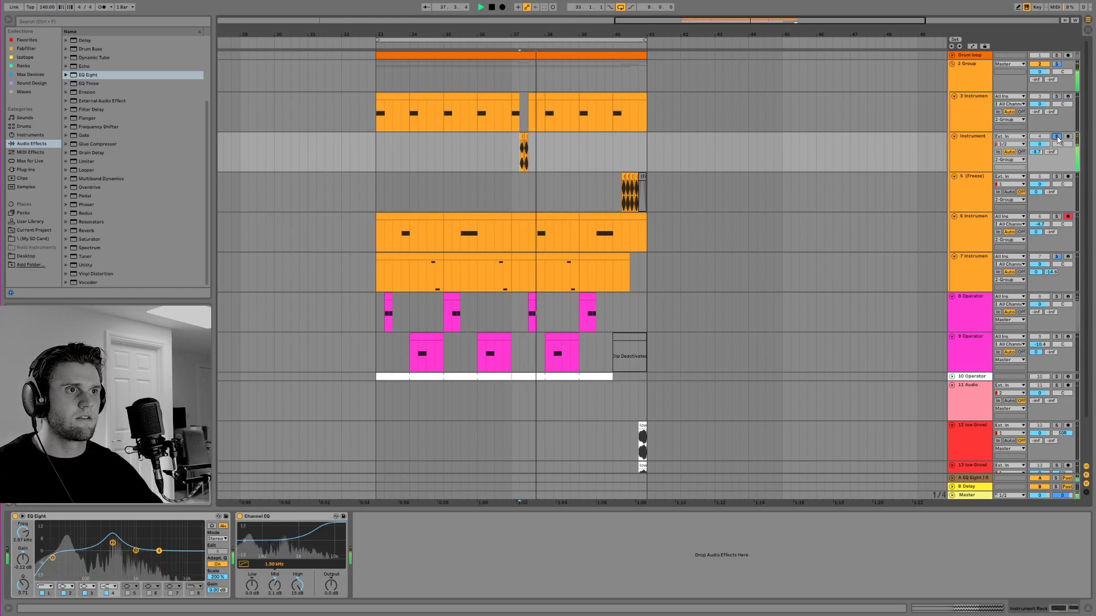
{"action": "left_click", "coordinate": [1056, 96]}
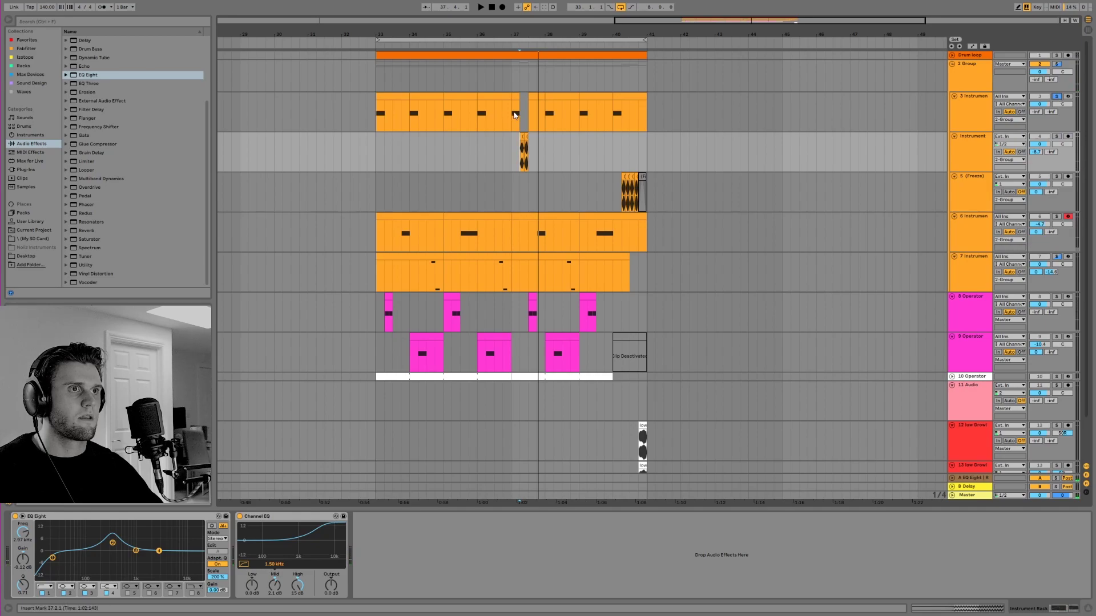
{"action": "left_click", "coordinate": [535, 115]}
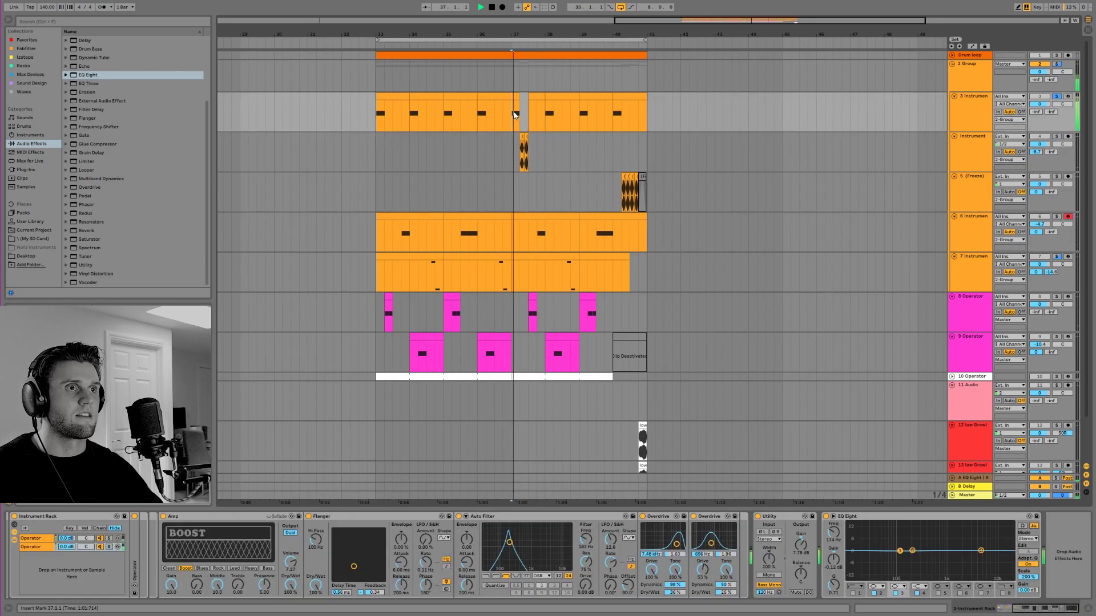
Step: Inspect the frozen audio clip after bar 37 up close, then solo its track and play it
{"action": "left_click", "coordinate": [550, 145]}
{"action": "left_click_drag", "start_coordinate": [682, 40], "coordinate": [792, 153]}
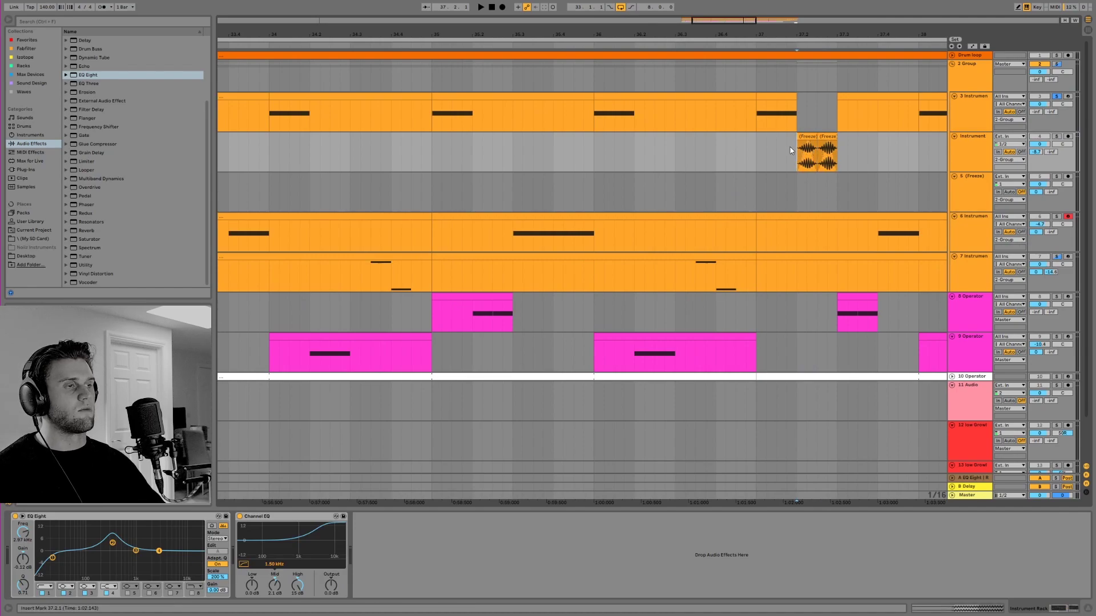
{"action": "left_click_drag", "start_coordinate": [534, 36], "coordinate": [534, 20]}
{"action": "left_click", "coordinate": [1056, 137]}
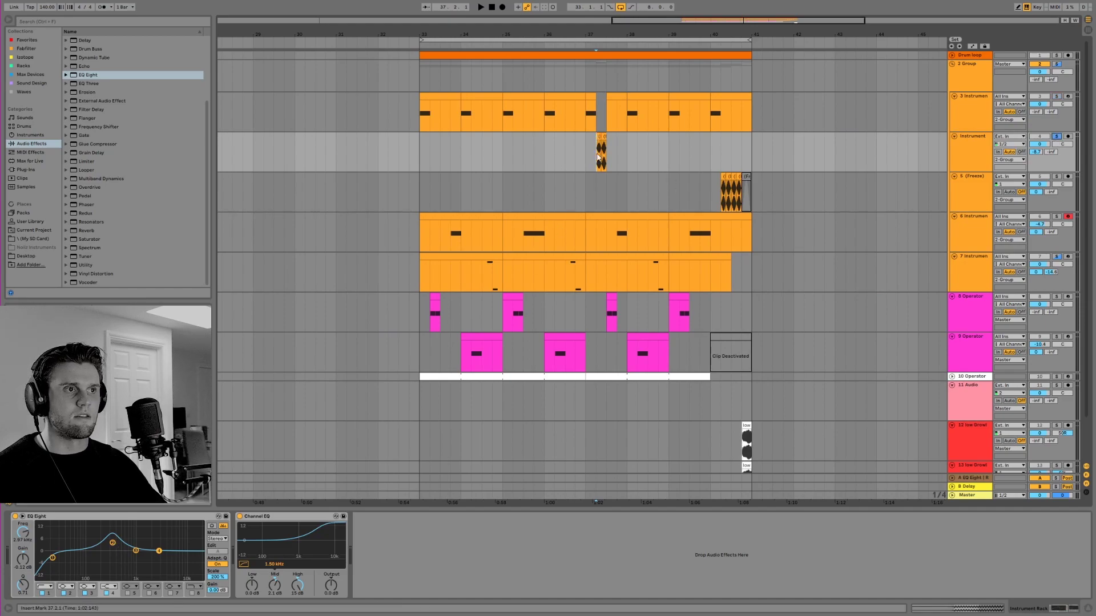
{"action": "key", "text": "space"}
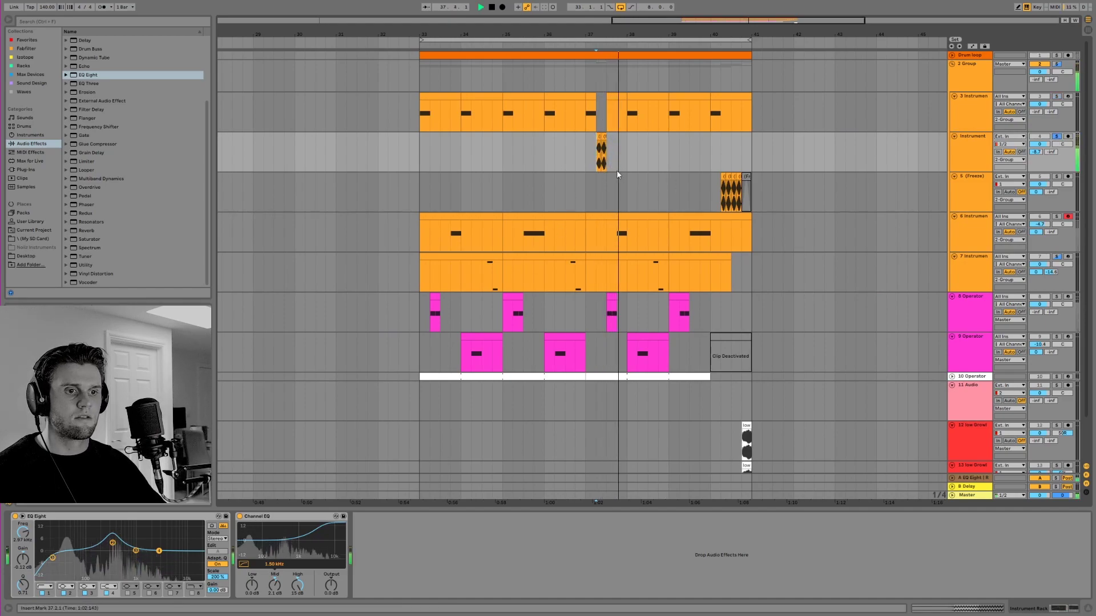
Step: Unsolo the frozen audio track and play the full arrangement from bar 33
{"action": "left_click", "coordinate": [1057, 136]}
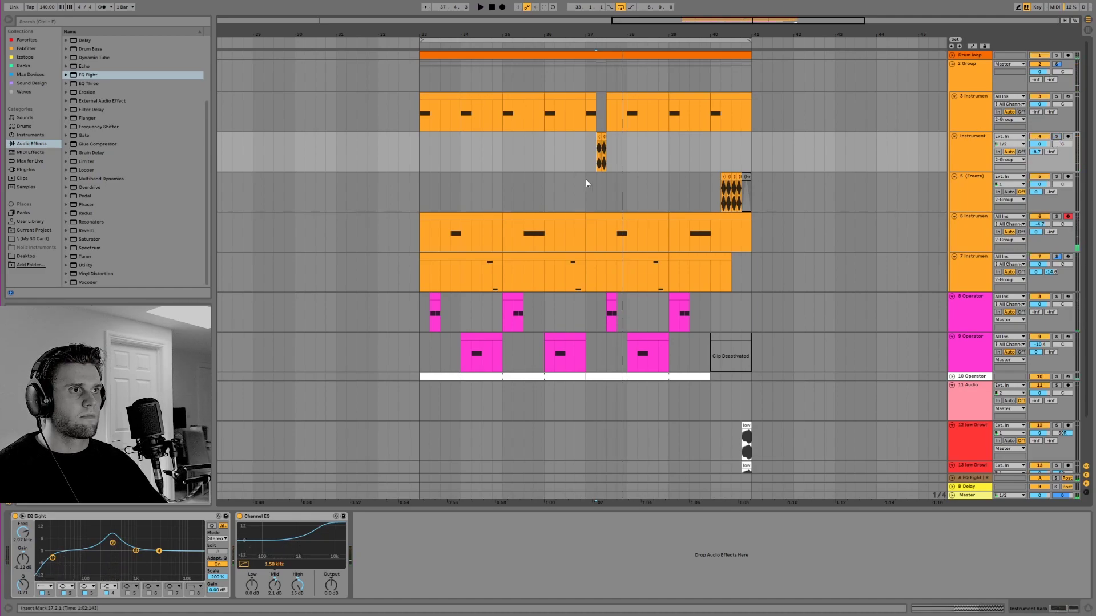
{"action": "left_click", "coordinate": [420, 159]}
{"action": "key", "text": "space"}
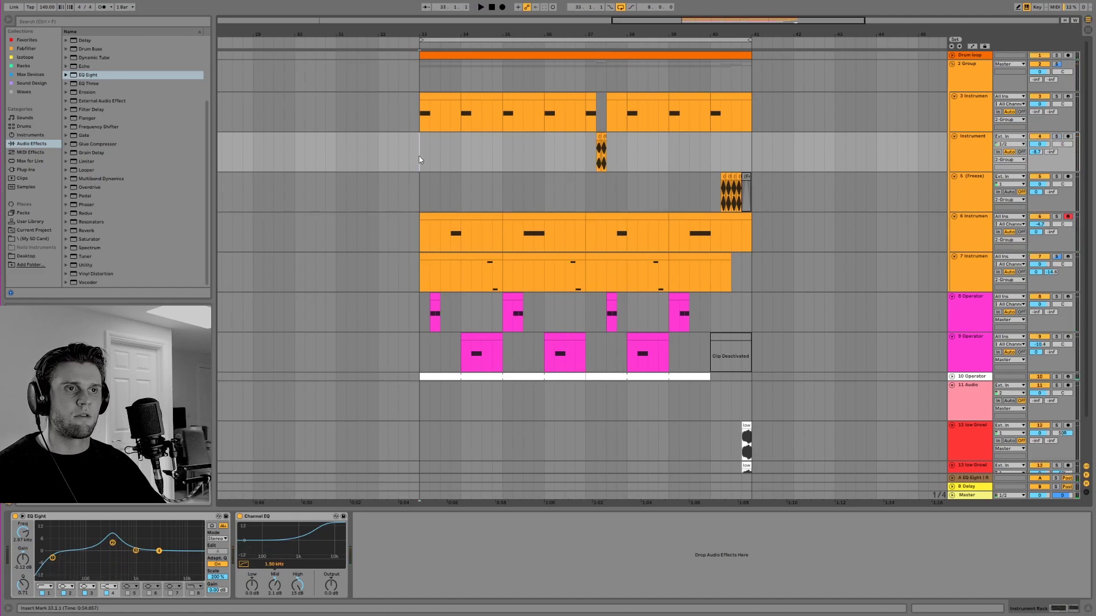
{"action": "key", "text": "space"}
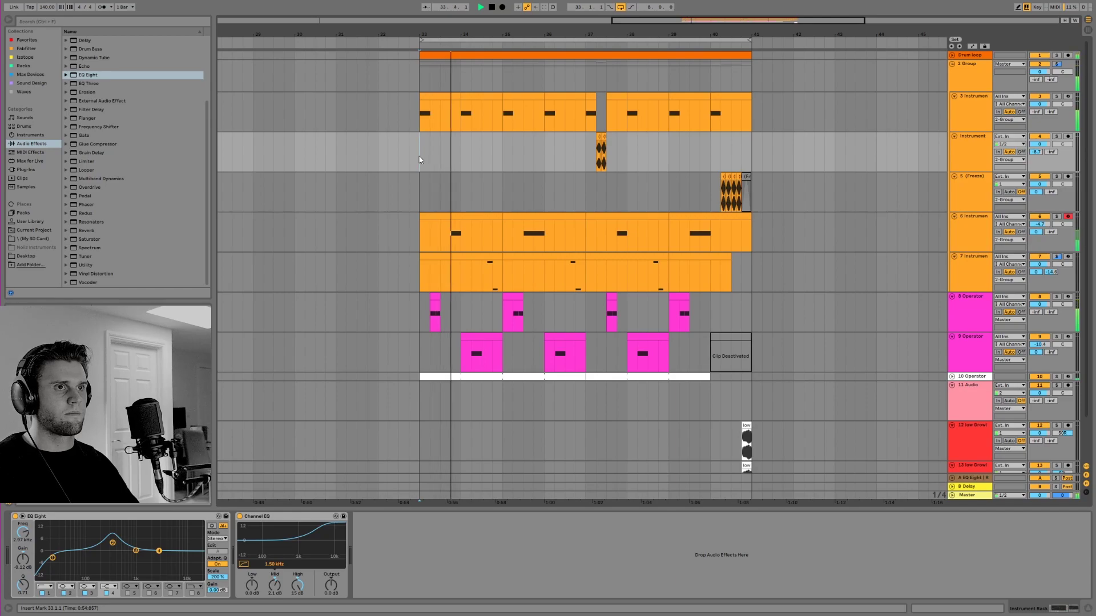